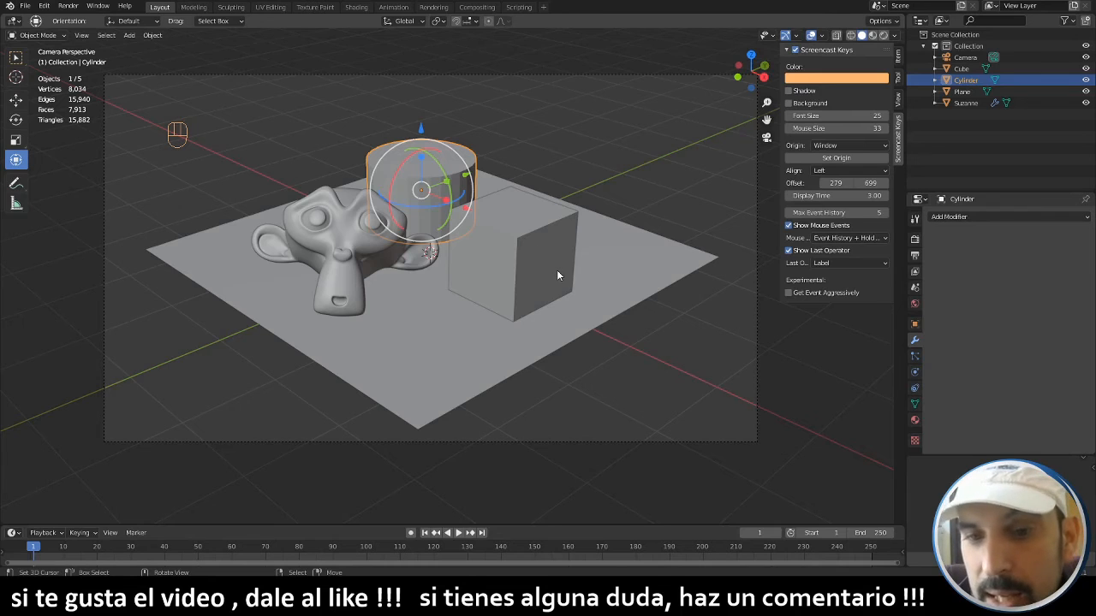
- Display the World settings, switch to the Select Box tool and deselect all objects in the scene
{"action": "left_click", "coordinate": [914, 305]}
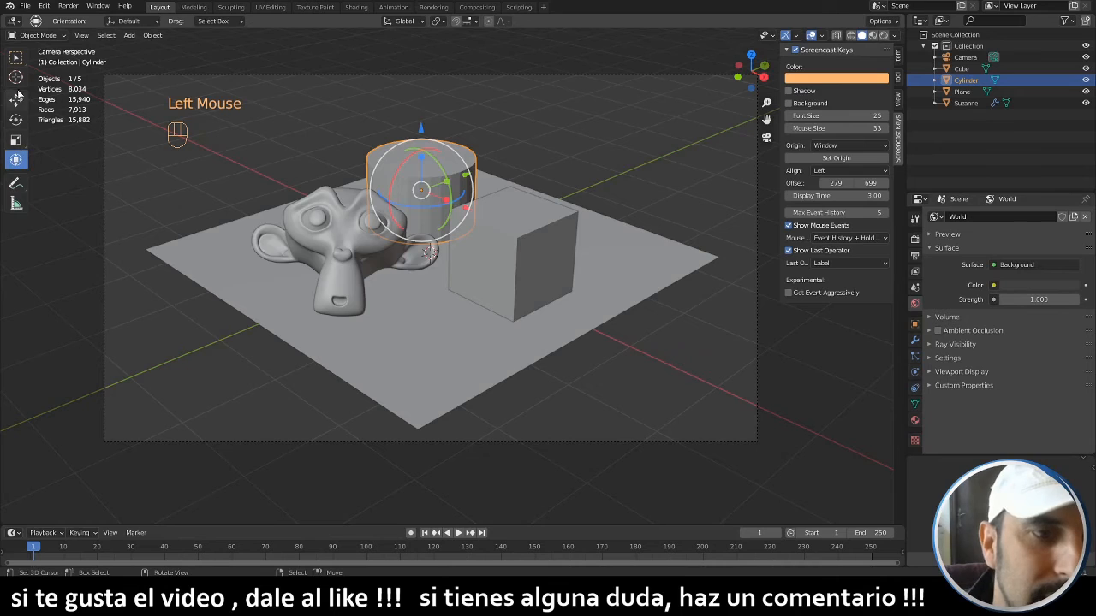
{"action": "left_click", "coordinate": [16, 58]}
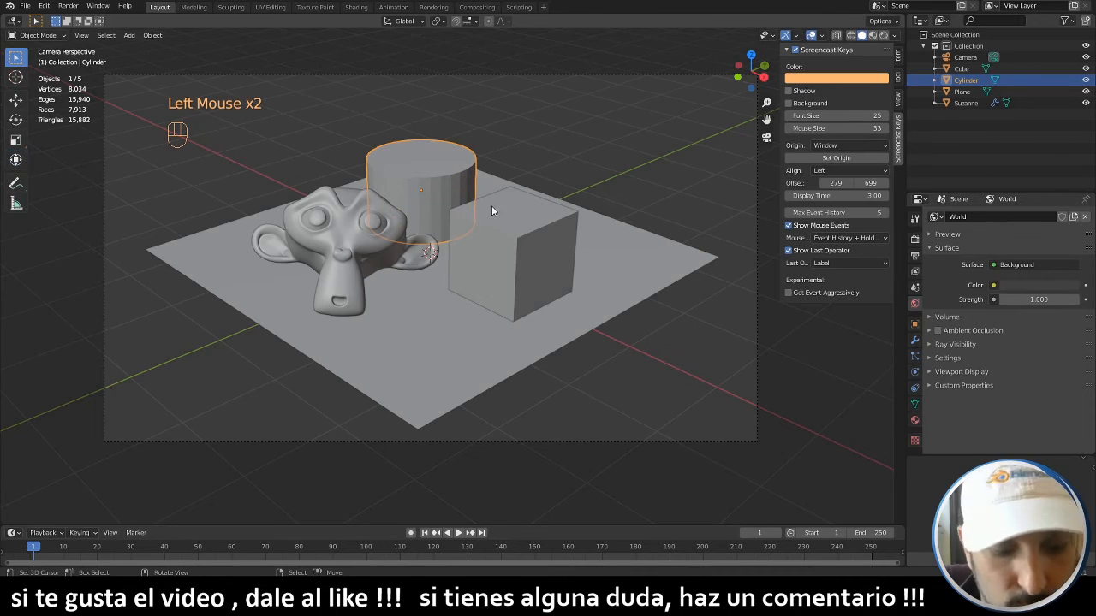
{"action": "key", "text": "a"}
{"action": "key", "text": "a"}
{"action": "key", "text": "a"}
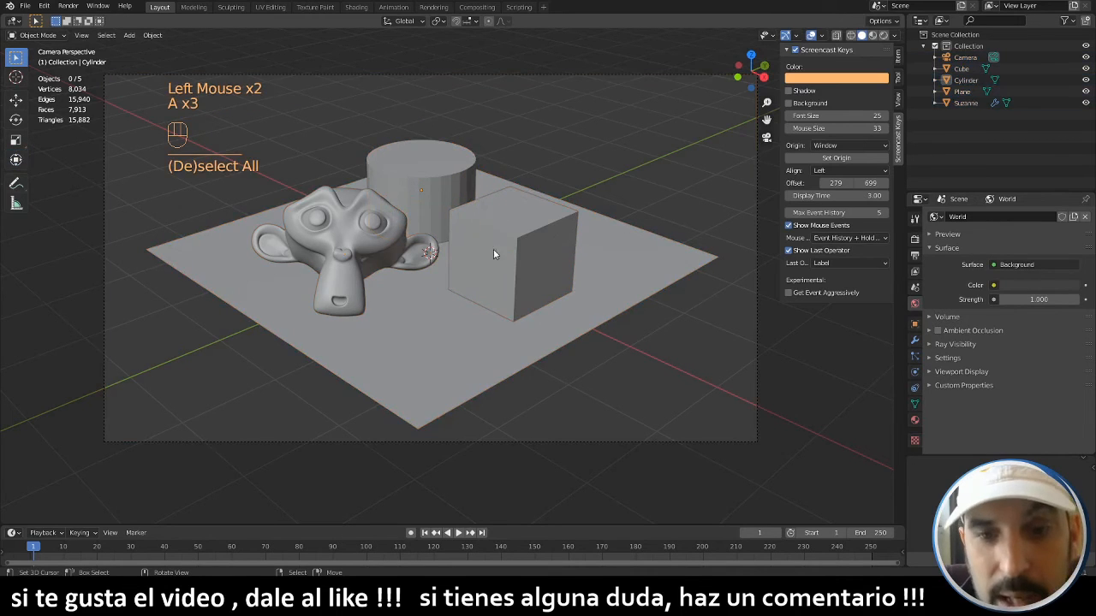
- Show the viewport in rendered shading with its overlays and gizmos hidden
{"action": "left_click", "coordinate": [885, 35]}
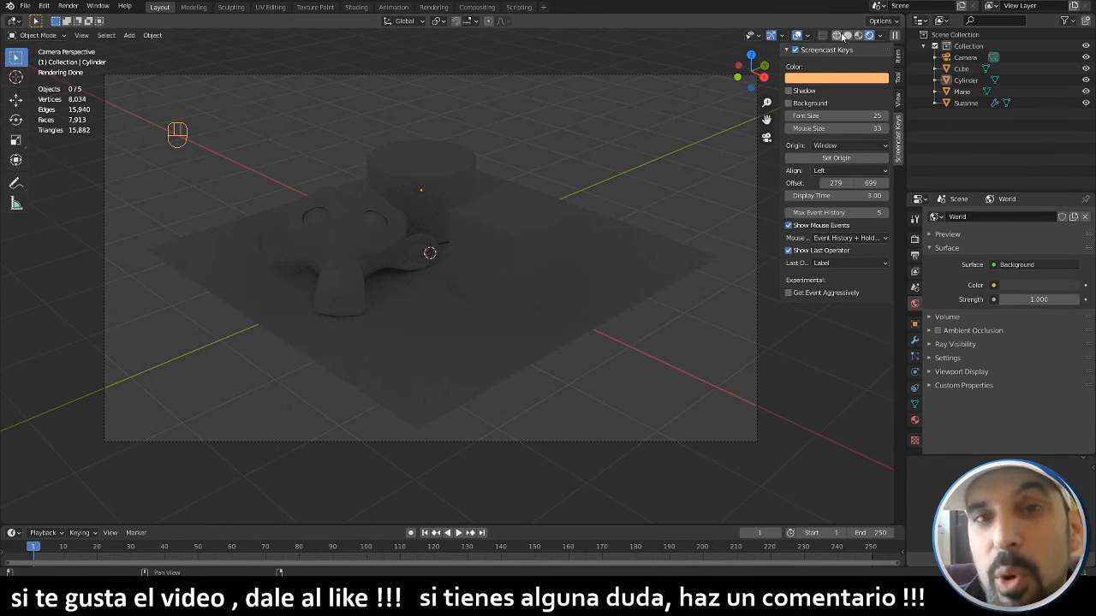
{"action": "left_click", "coordinate": [796, 35]}
{"action": "left_click", "coordinate": [772, 35]}
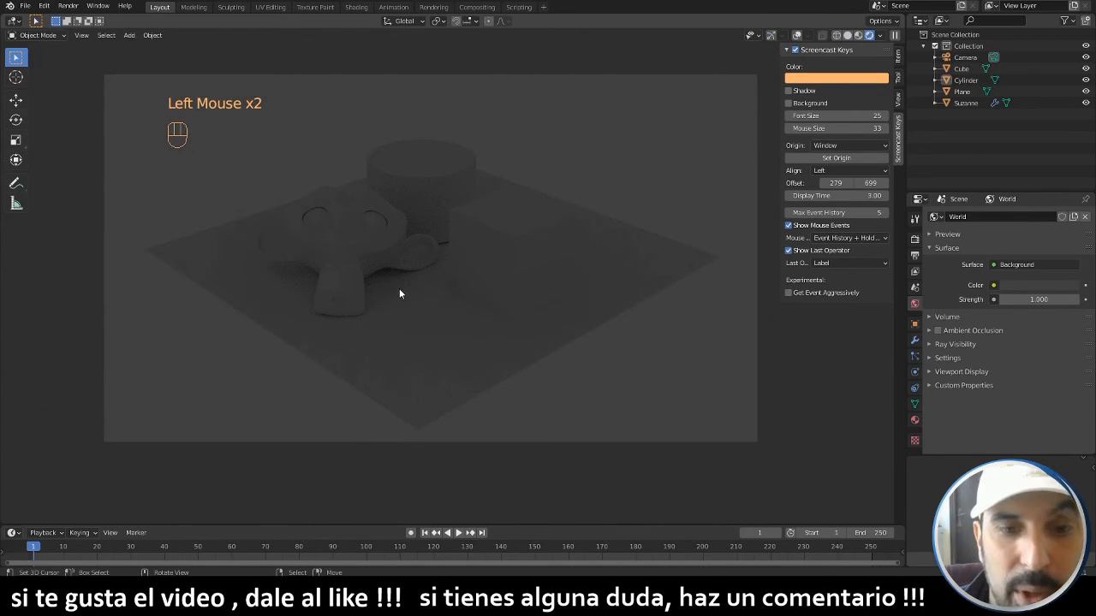
- Set the world background colour to a near-white with hue 0.750, saturation 0.040 and value 1.000
{"action": "left_click", "coordinate": [1031, 283]}
{"action": "mouse_move", "coordinate": [1070, 186]}
{"action": "left_mouse_down"}
{"action": "mouse_move", "coordinate": [1070, 124]}
{"action": "mouse_move", "coordinate": [1032, 156]}
{"action": "mouse_move", "coordinate": [1044, 171]}
{"action": "mouse_move", "coordinate": [1009, 202]}
{"action": "mouse_move", "coordinate": [982, 177]}
{"action": "mouse_move", "coordinate": [1021, 164]}
{"action": "left_mouse_up"}
{"action": "left_click", "coordinate": [1029, 150]}
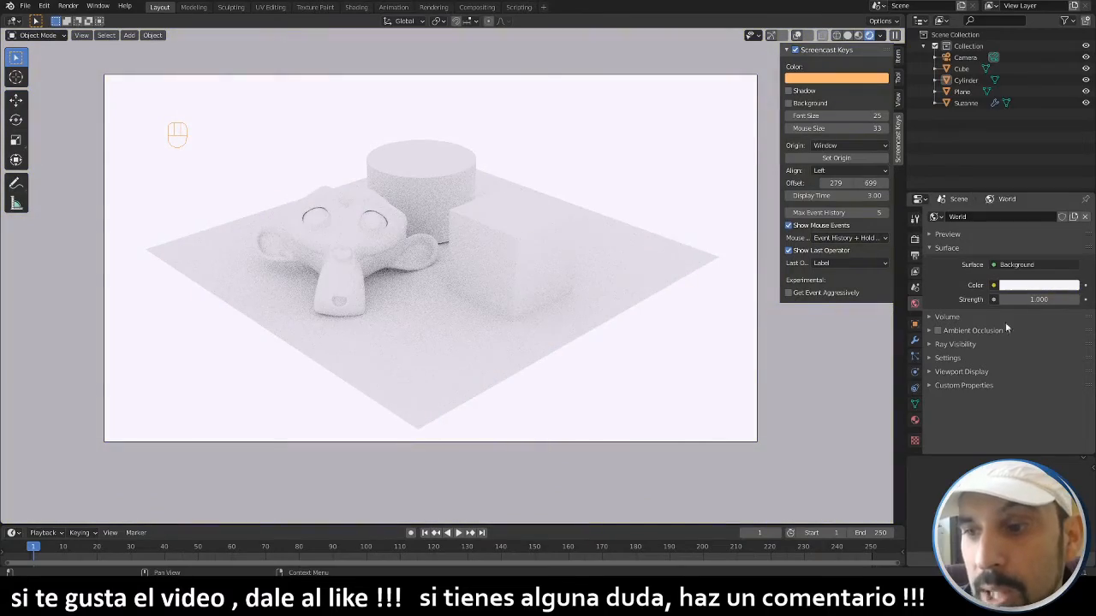
{"action": "mouse_move", "coordinate": [1032, 299]}
{"action": "left_mouse_down"}
{"action": "mouse_move", "coordinate": [1070, 299]}
{"action": "mouse_move", "coordinate": [1002, 299]}
{"action": "mouse_move", "coordinate": [1031, 299]}
{"action": "left_mouse_up"}
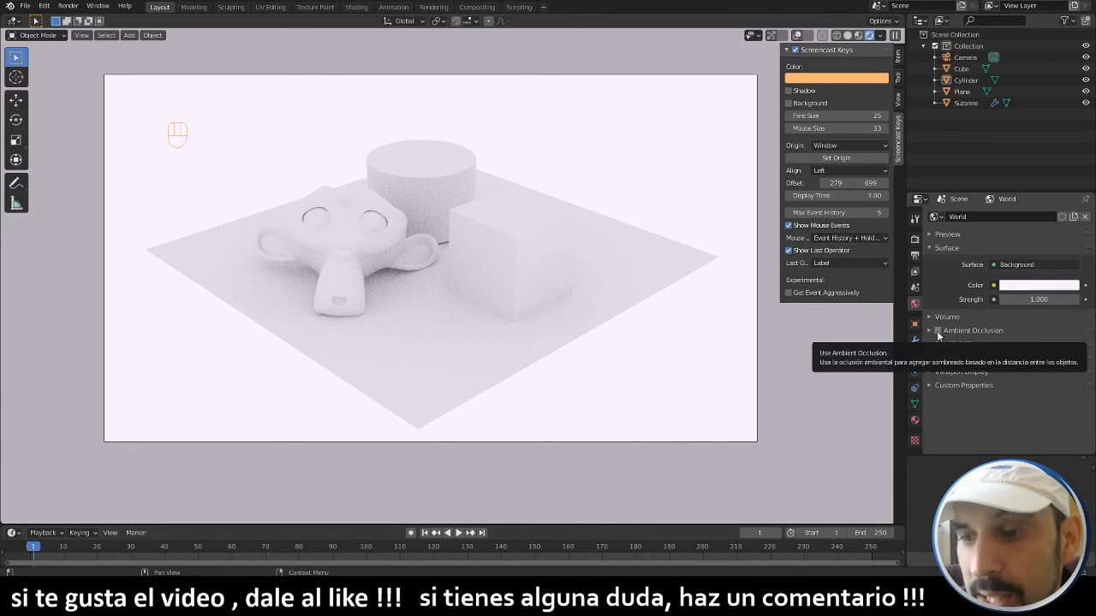
- Enable Ambient Occlusion for the world and darken the world background colour to black
{"action": "left_click", "coordinate": [931, 331]}
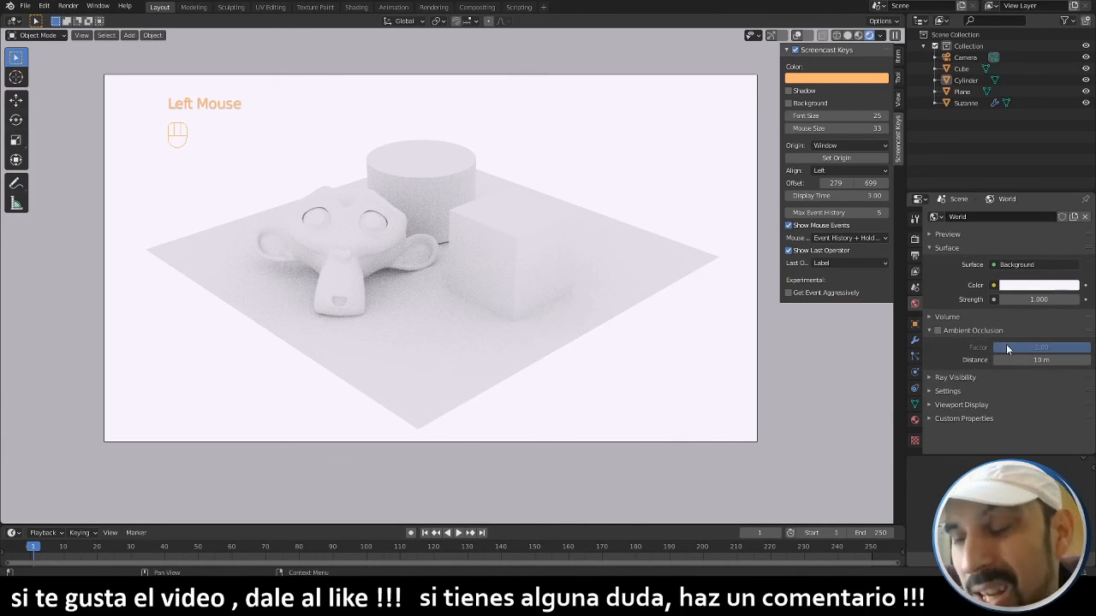
{"action": "left_click", "coordinate": [938, 329]}
{"action": "left_click", "coordinate": [1039, 288]}
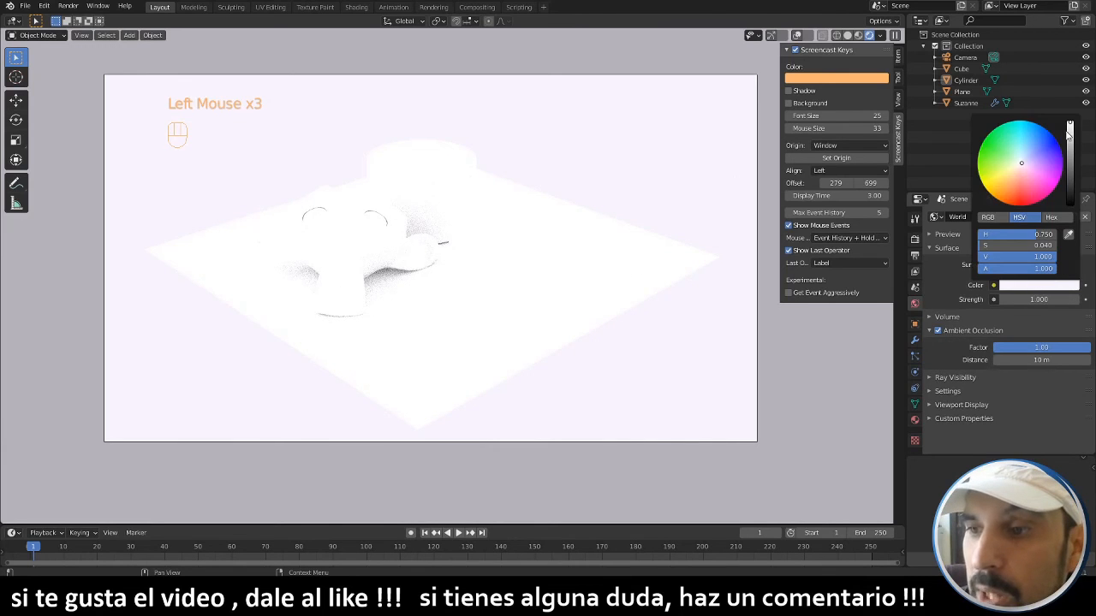
{"action": "left_click_drag", "start_coordinate": [1068, 128], "coordinate": [1069, 203]}
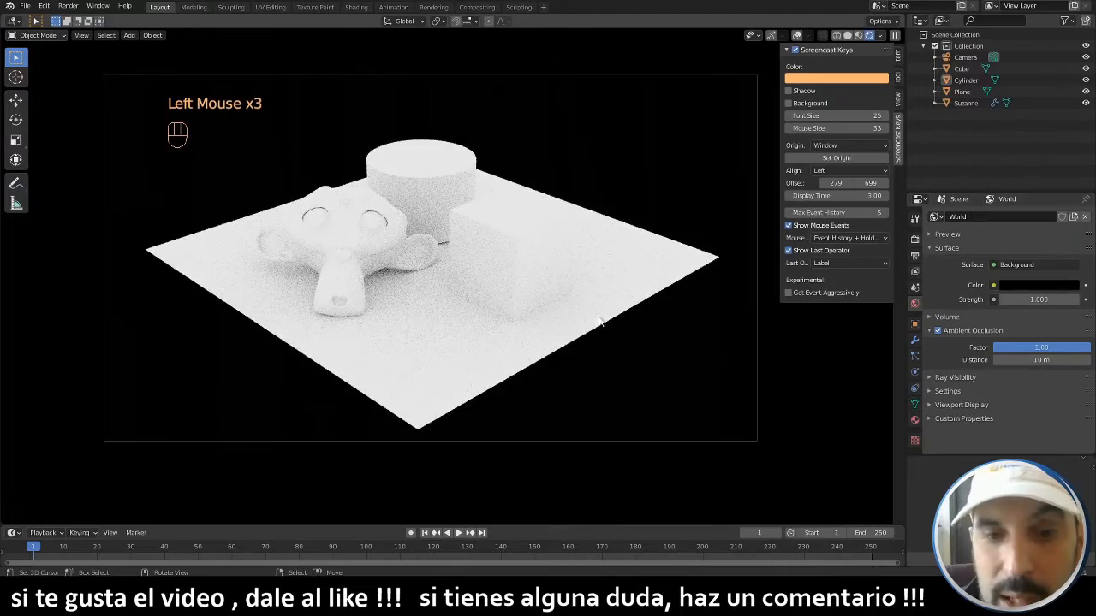
- Select the cube and lower it slightly along the Z axis toward the plane
{"action": "scroll", "coordinate": [380, 295], "scroll_direction": "up", "scroll_amount": 2}
{"action": "middle_click_drag", "start_coordinate": [380, 295], "coordinate": [937, 307], "text": "shift"}
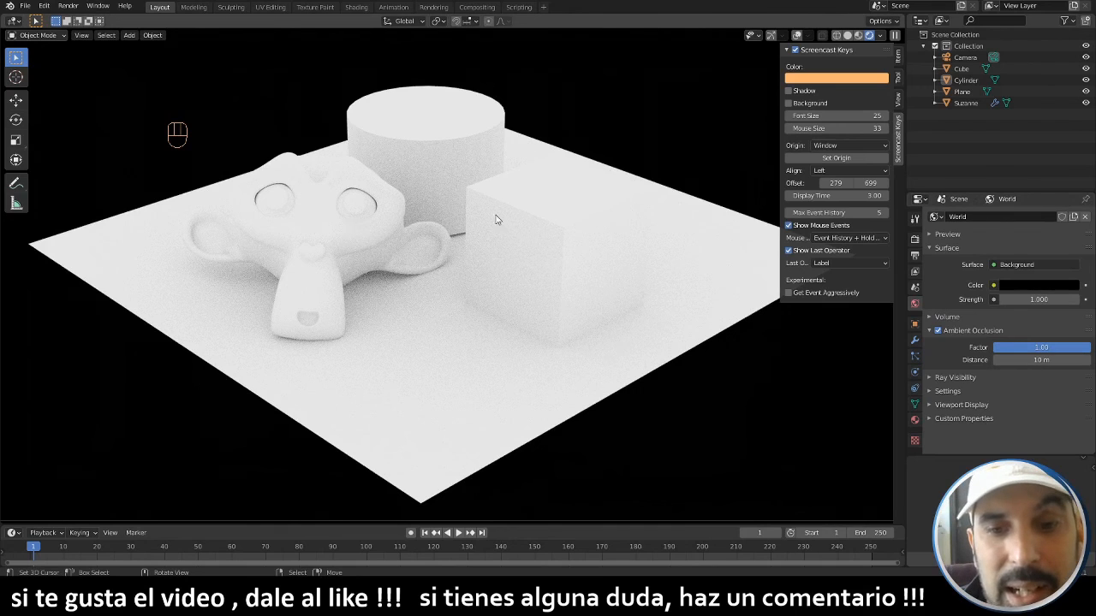
{"action": "right_click", "coordinate": [572, 242]}
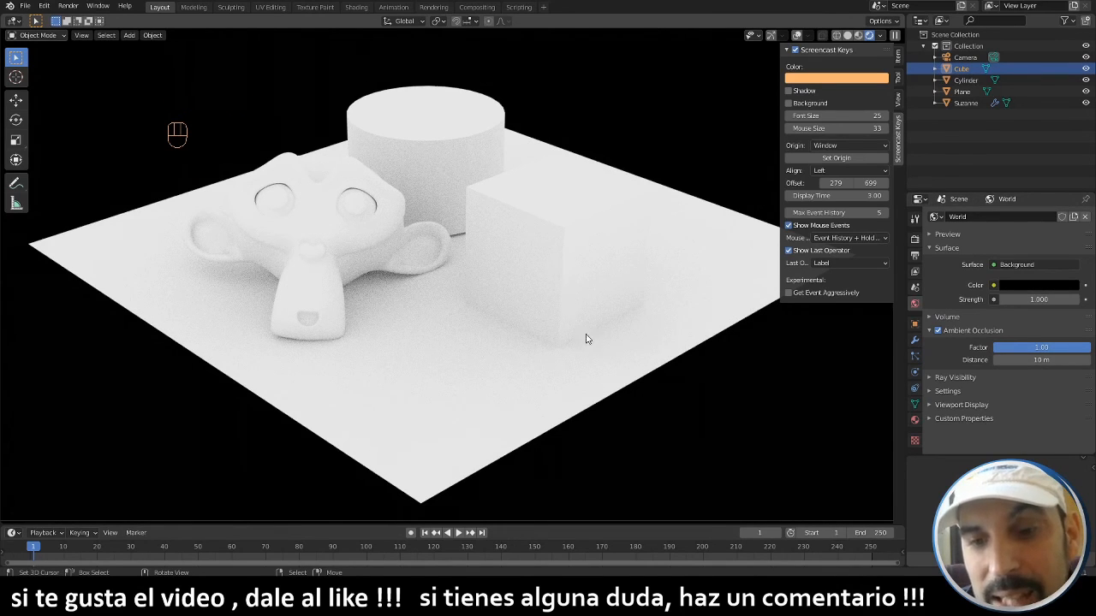
{"action": "scroll", "coordinate": [589, 334], "scroll_direction": "up", "scroll_amount": 1}
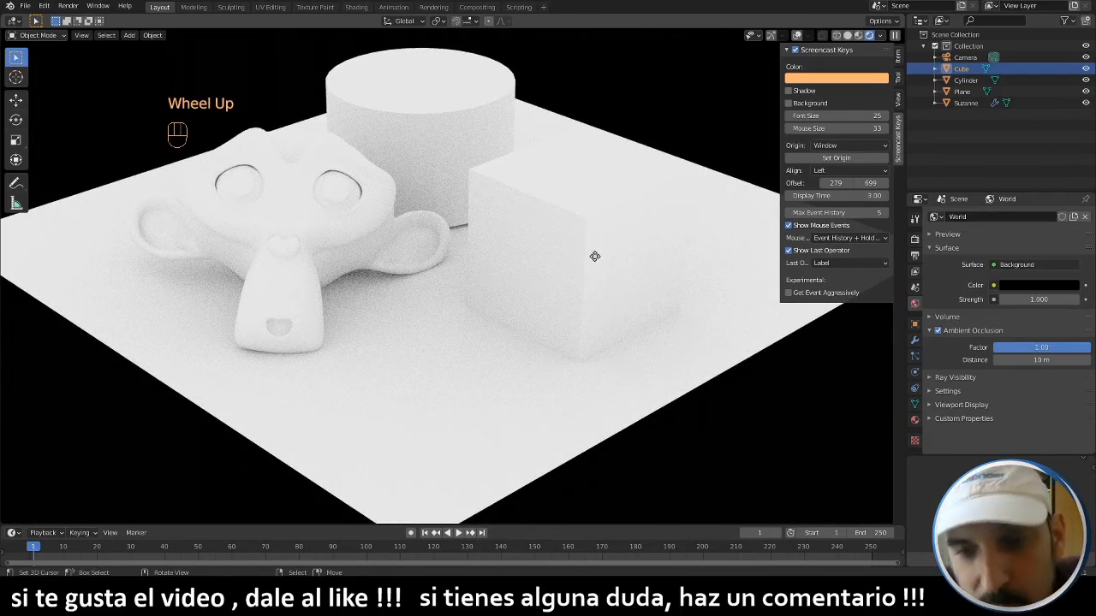
{"action": "key", "text": "g"}
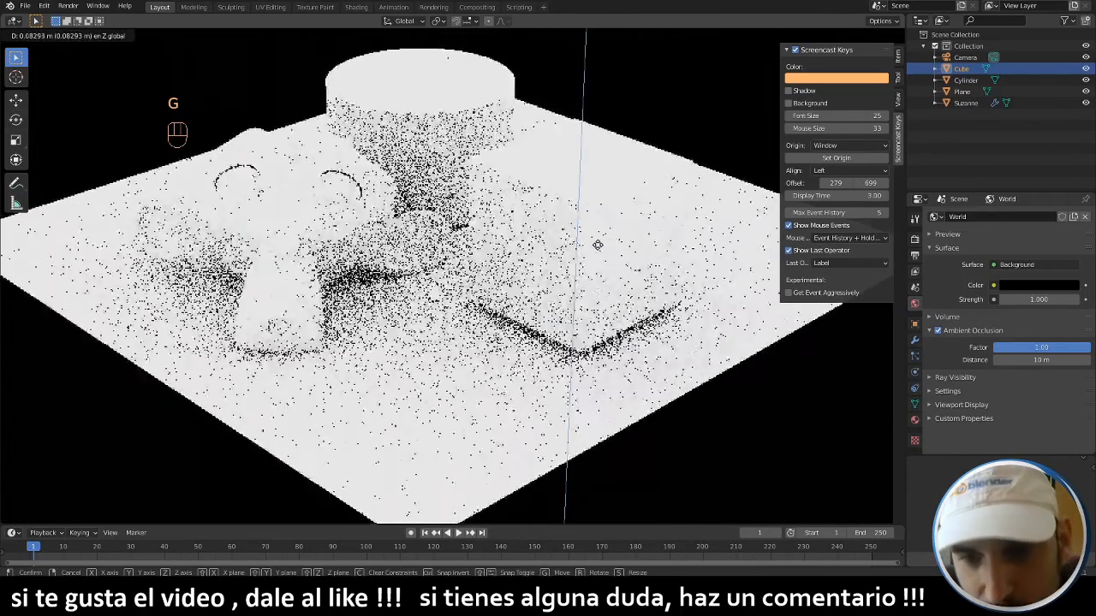
{"action": "left_click", "coordinate": [596, 302]}
- Raise the cube along the Z axis so it floats above the plane
{"action": "scroll", "coordinate": [593, 358], "scroll_direction": "up", "scroll_amount": 6}
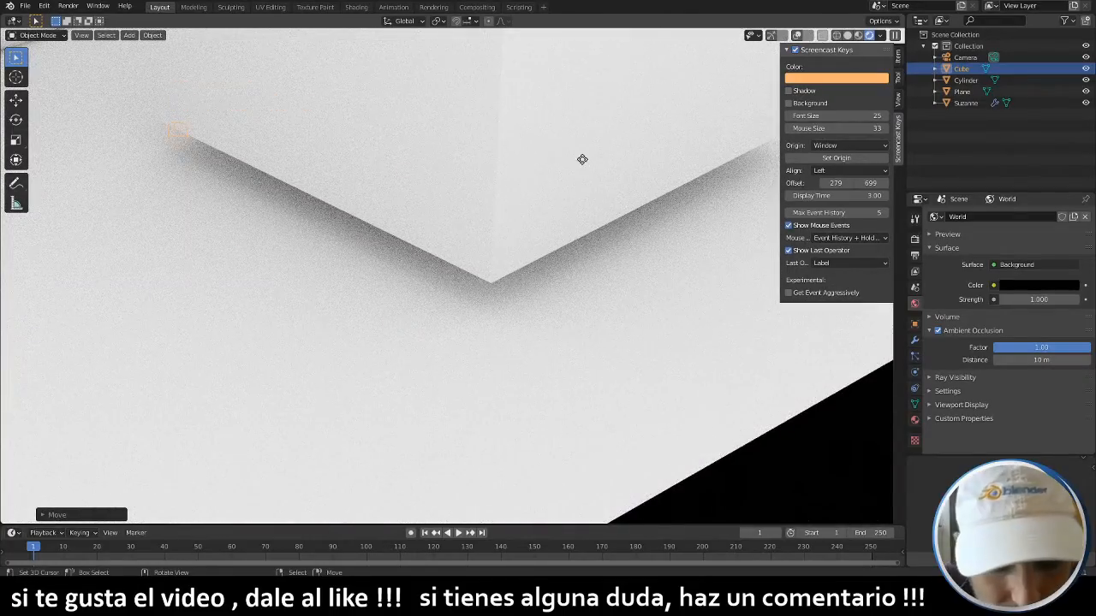
{"action": "key", "text": "g"}
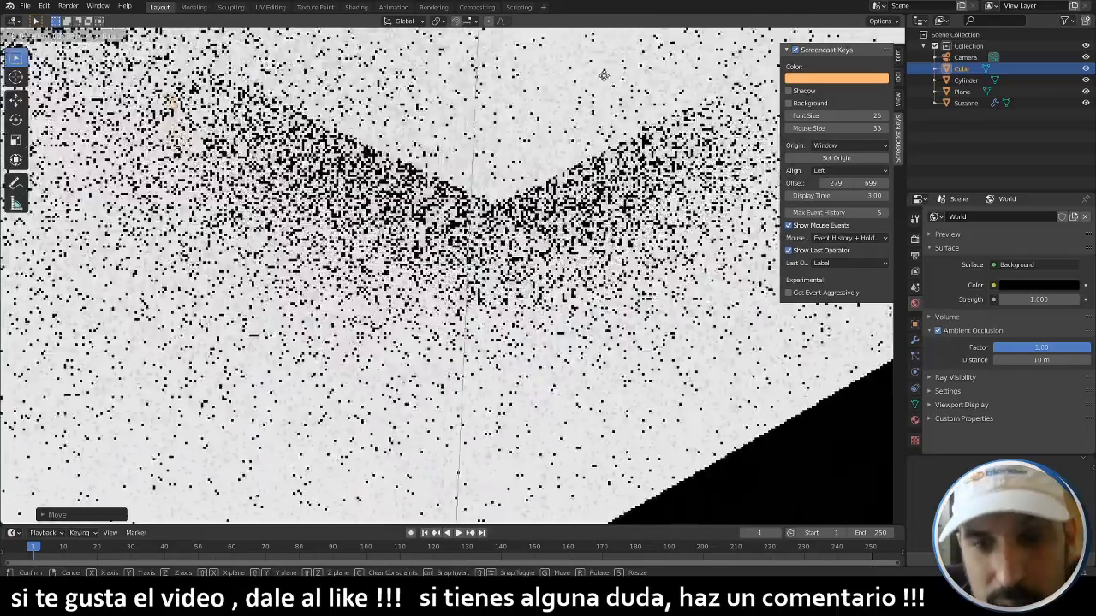
{"action": "left_click", "coordinate": [477, 183]}
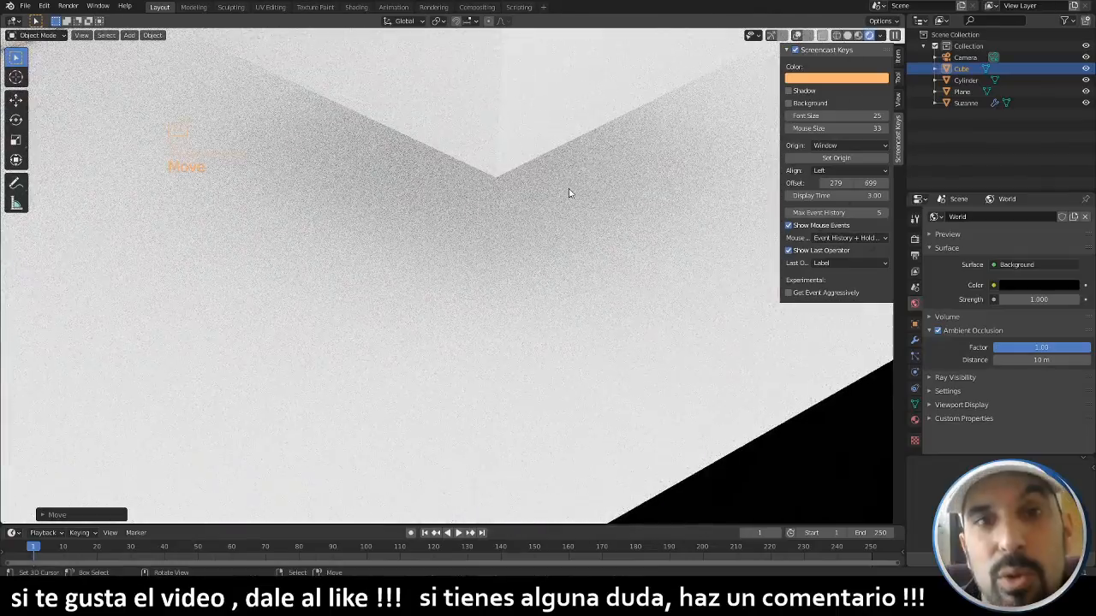
- Lower the cube along the Z axis until its base rests on the plane
{"action": "key", "text": "g"}
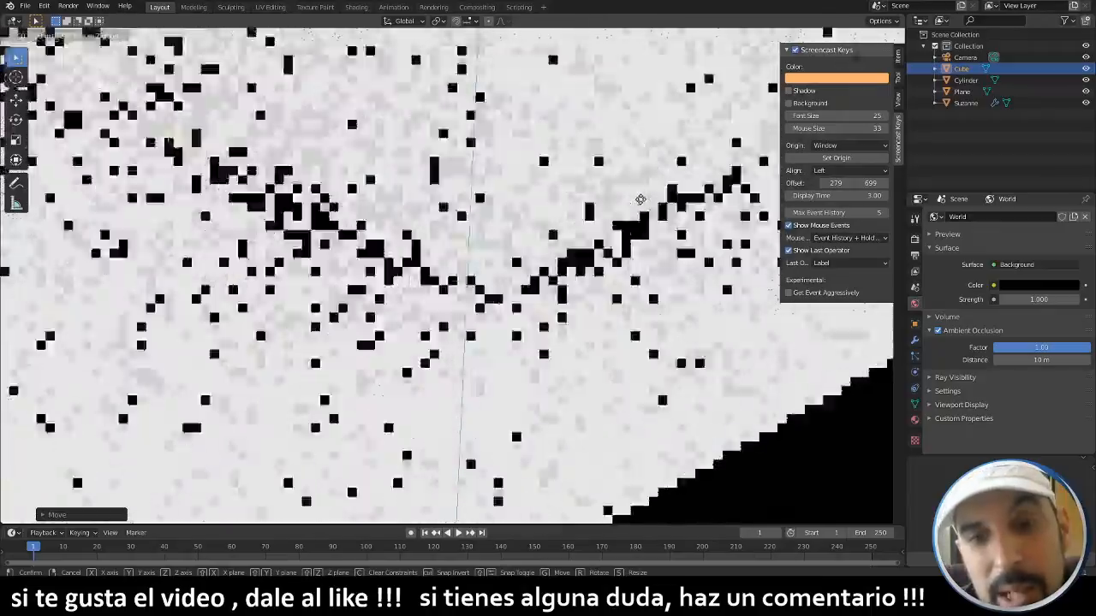
{"action": "key", "text": "z"}
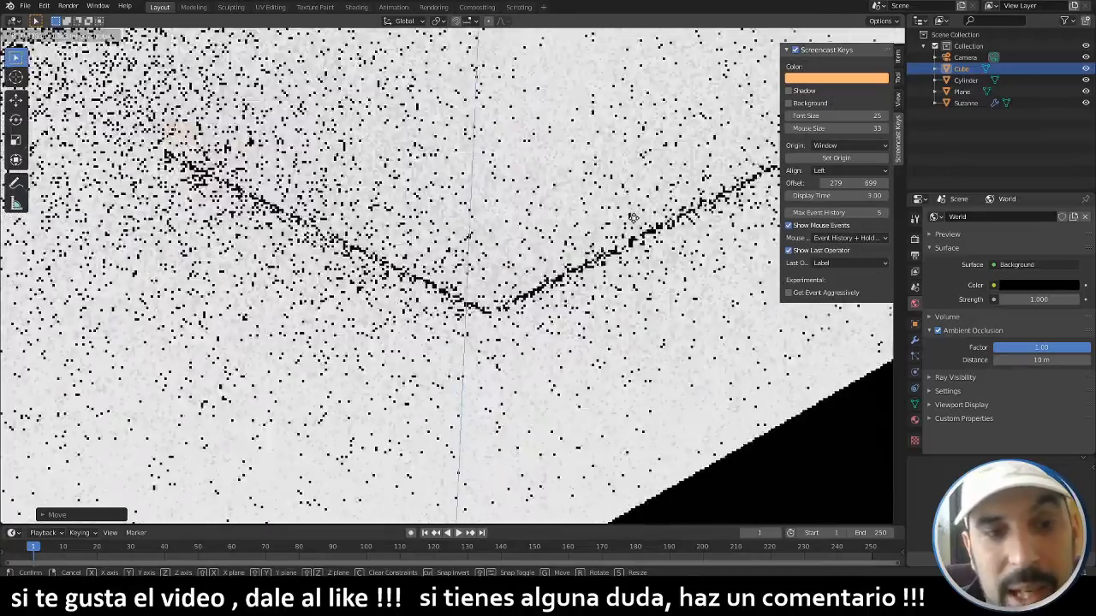
{"action": "scroll", "coordinate": [635, 218], "scroll_direction": "down", "scroll_amount": 7}
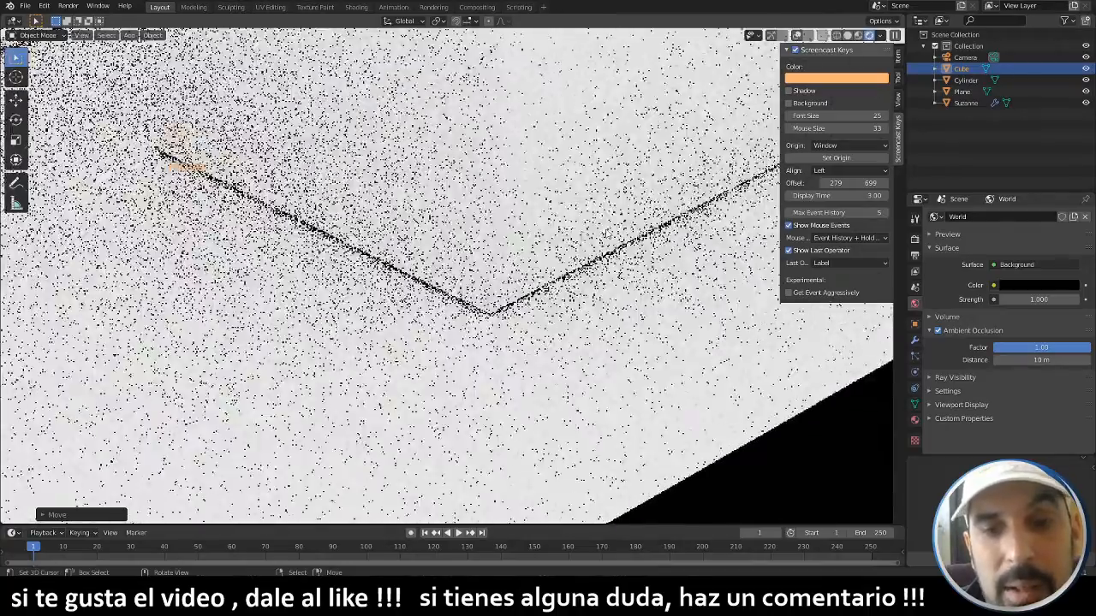
{"action": "middle_click_drag", "start_coordinate": [635, 218], "coordinate": [771, 263], "text": "shift"}
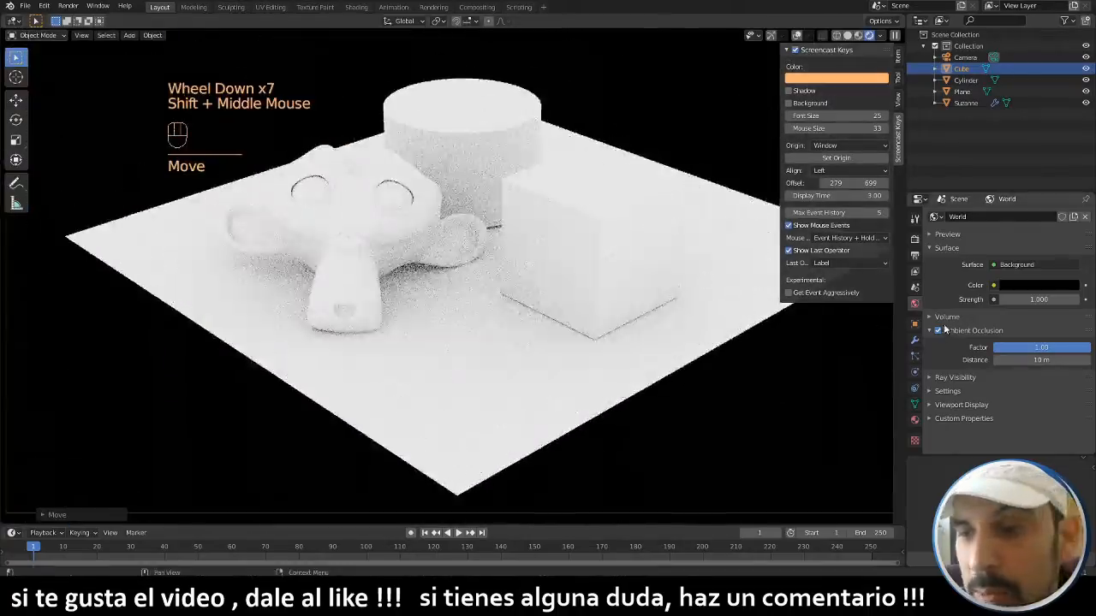
- Turn off Ambient Occlusion for the world
{"action": "left_click", "coordinate": [937, 332]}
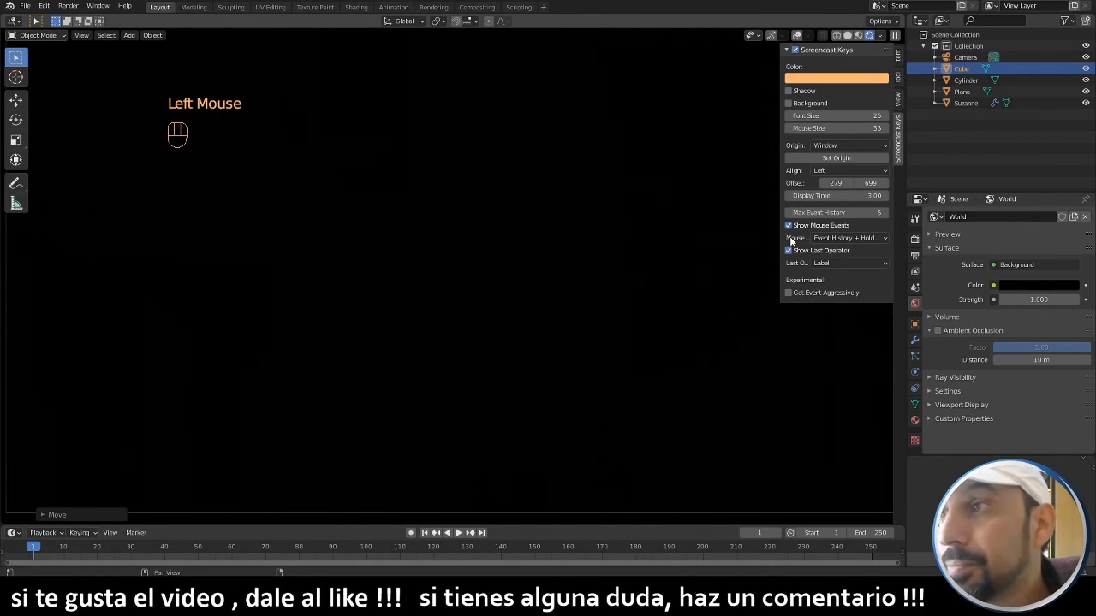
{"action": "middle_click_drag", "start_coordinate": [728, 289], "coordinate": [535, 223], "text": "shift"}
{"action": "key", "text": "shift"}
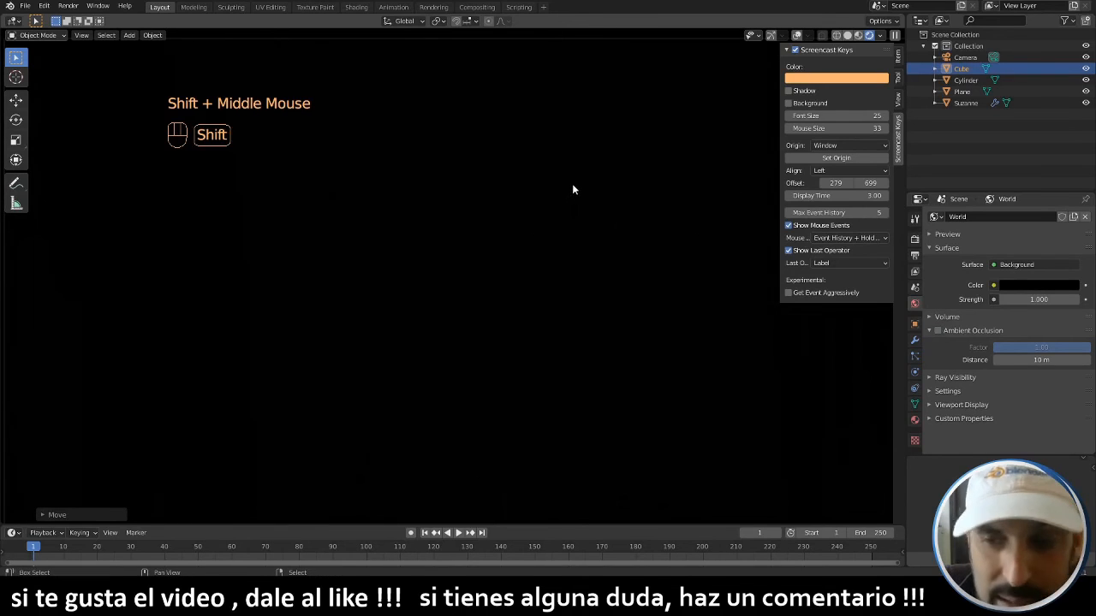
- Add a point light to the scene
{"action": "key", "text": "shift+a"}
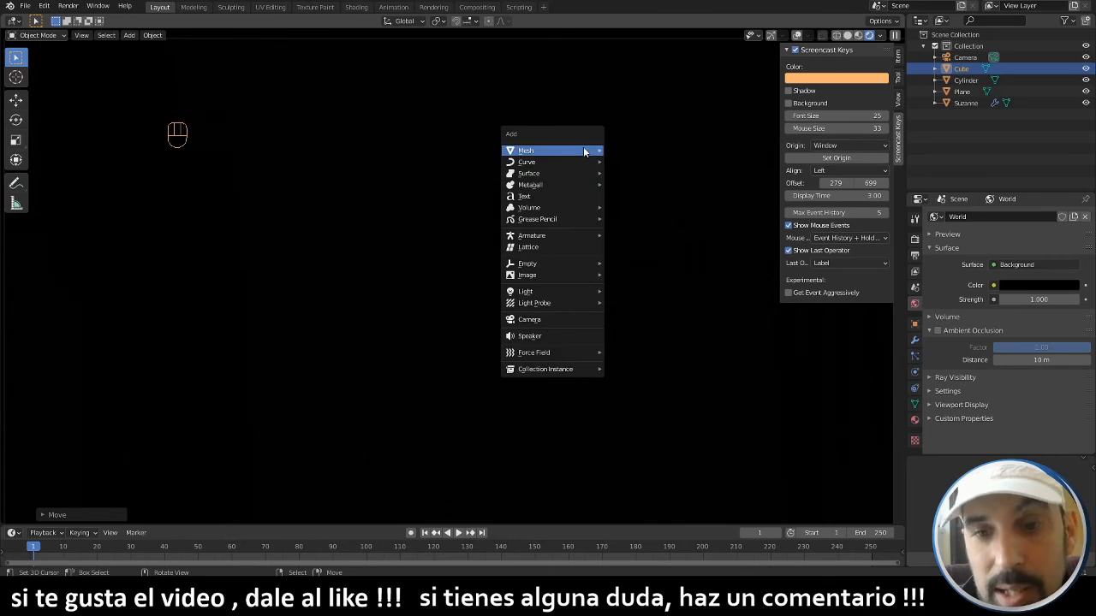
{"action": "mouse_move", "coordinate": [583, 151]}
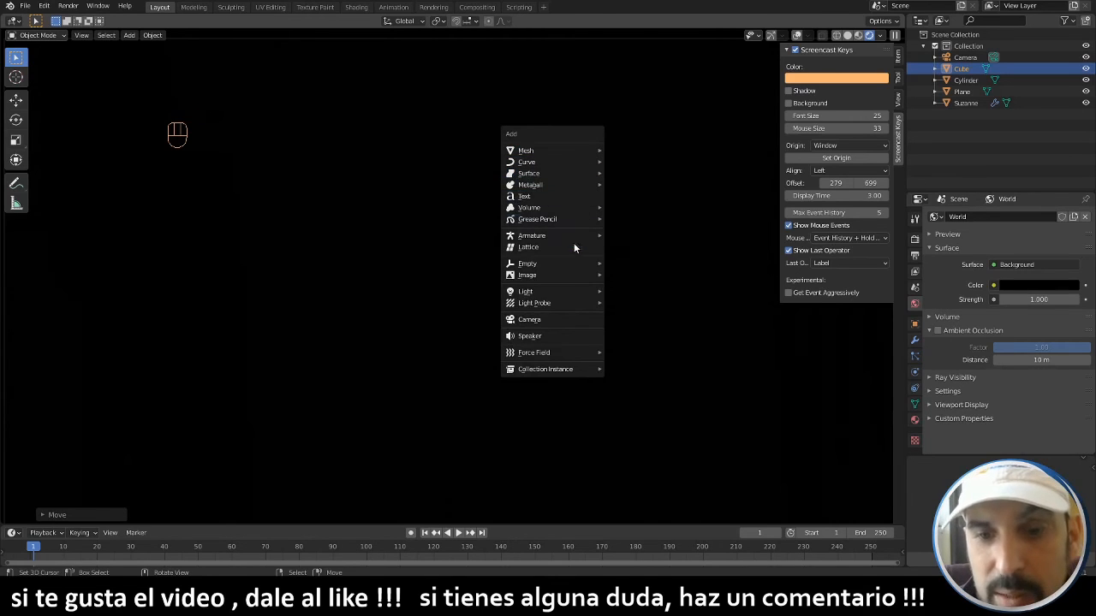
{"action": "mouse_move", "coordinate": [568, 266]}
{"action": "mouse_move", "coordinate": [557, 294]}
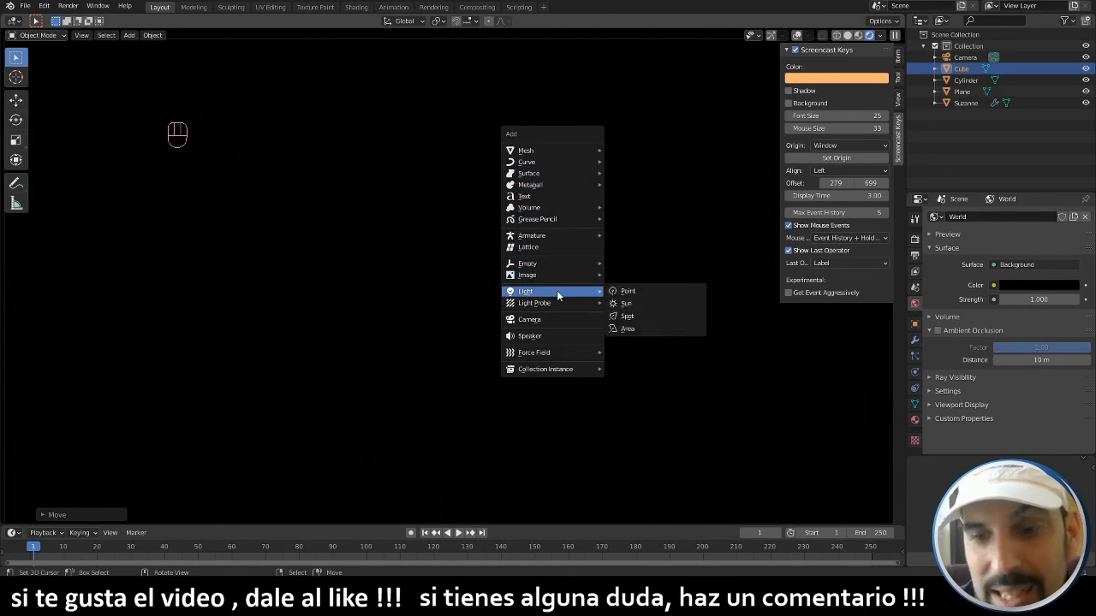
{"action": "left_click", "coordinate": [671, 290]}
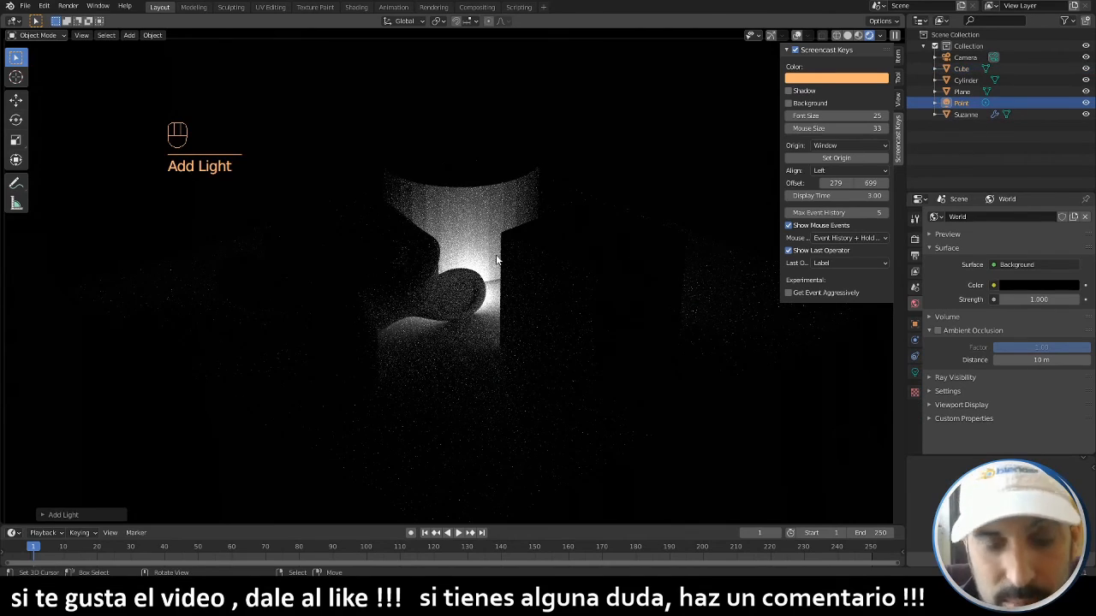
- Move the point light above and in front of the monkey head, cylinder and cube so it lights their front sides
{"action": "key", "text": "g"}
{"action": "left_click", "coordinate": [615, 100]}
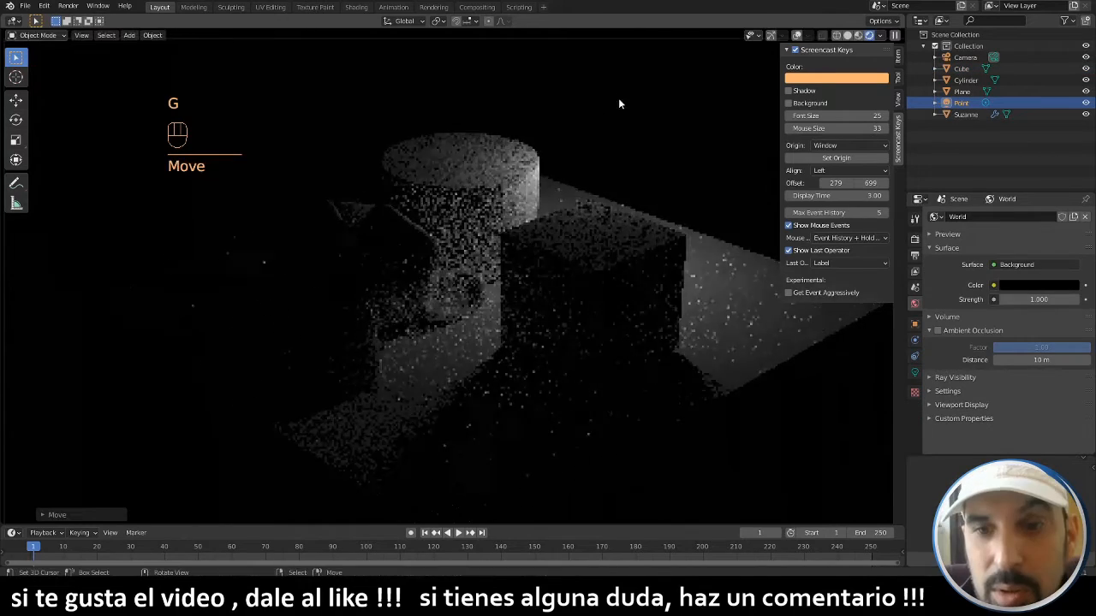
{"action": "middle_click_drag", "start_coordinate": [604, 245], "coordinate": [533, 169]}
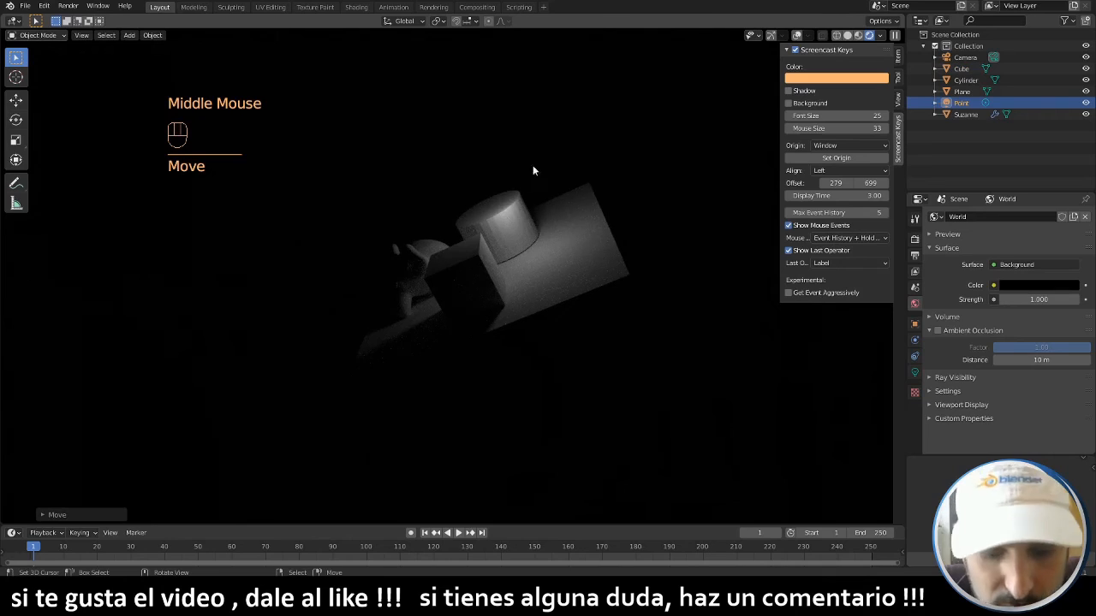
{"action": "key", "text": "g"}
{"action": "left_click", "coordinate": [357, 287]}
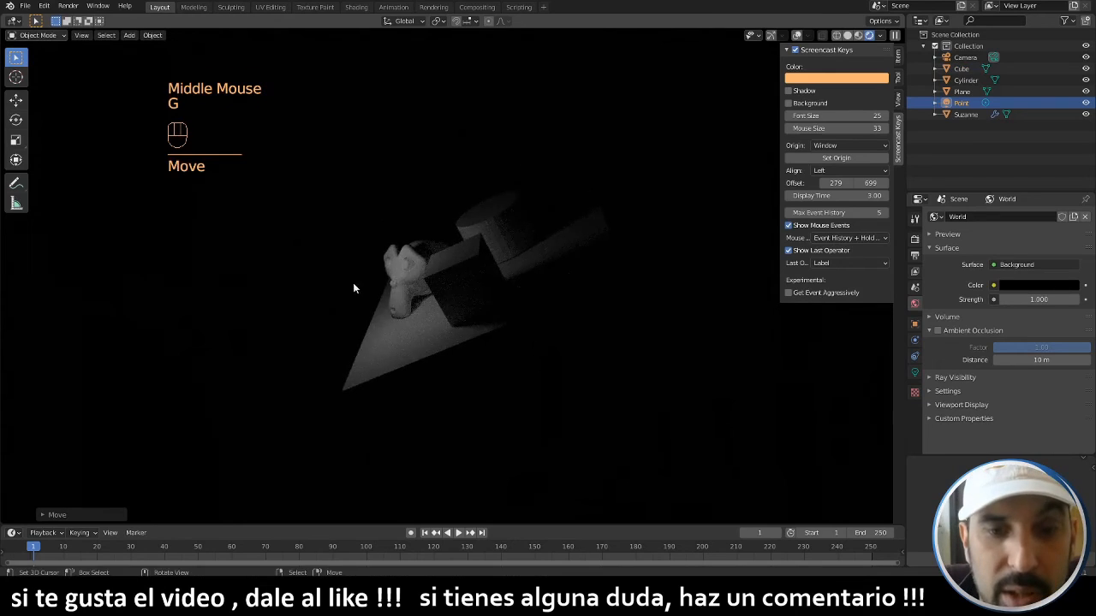
{"action": "middle_click_drag", "start_coordinate": [357, 287], "coordinate": [435, 246]}
{"action": "scroll", "coordinate": [324, 299], "scroll_direction": "up", "scroll_amount": 4}
{"action": "key", "text": "g"}
{"action": "left_click", "coordinate": [516, 222]}
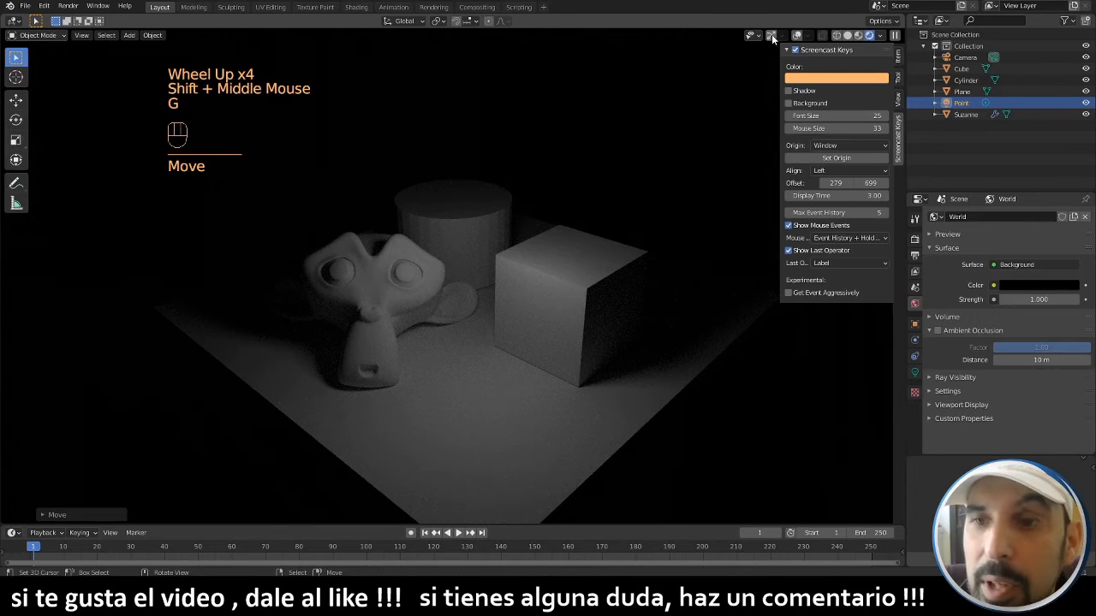
- Turn the viewport gizmos and overlays back on
{"action": "left_click", "coordinate": [771, 34]}
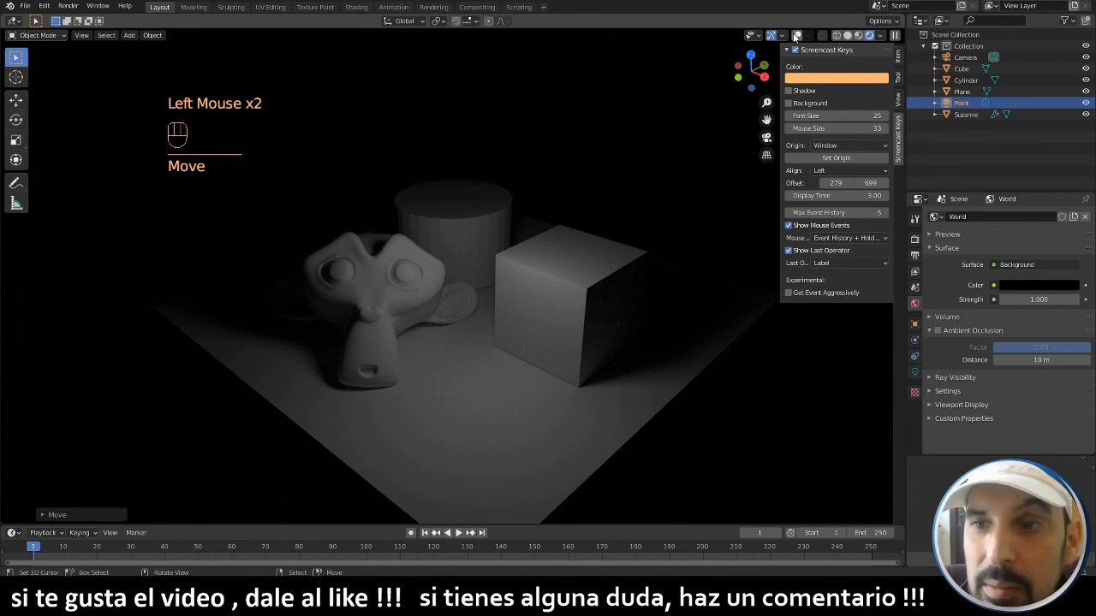
{"action": "left_click", "coordinate": [796, 35]}
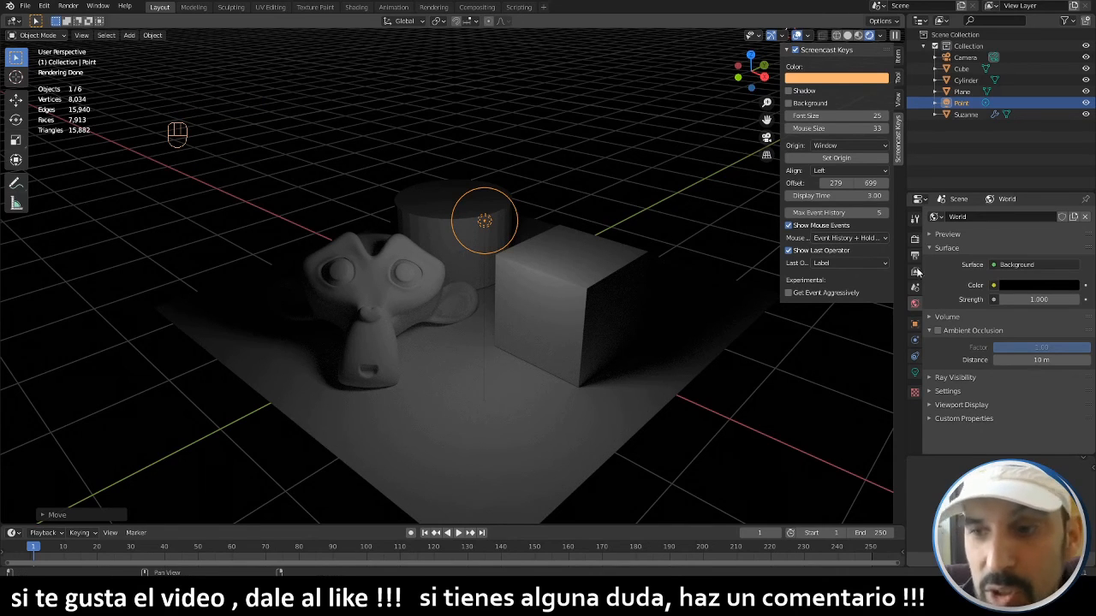
- Set the point light's colour to light green
{"action": "left_click", "coordinate": [916, 374]}
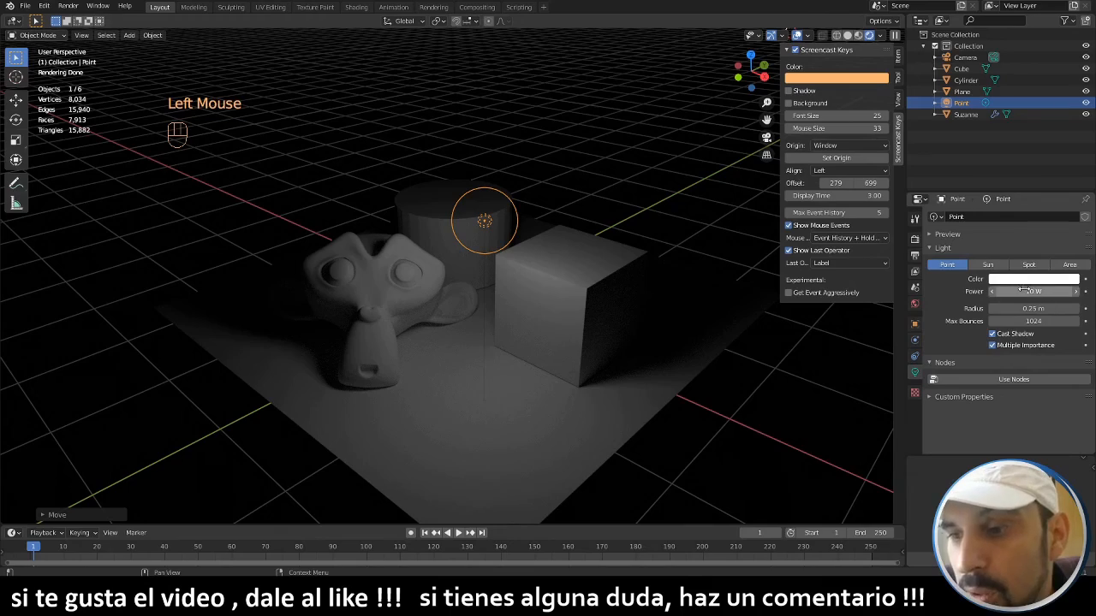
{"action": "mouse_move", "coordinate": [1023, 289]}
{"action": "left_mouse_down"}
{"action": "mouse_move", "coordinate": [1070, 289]}
{"action": "mouse_move", "coordinate": [1024, 289]}
{"action": "left_mouse_up"}
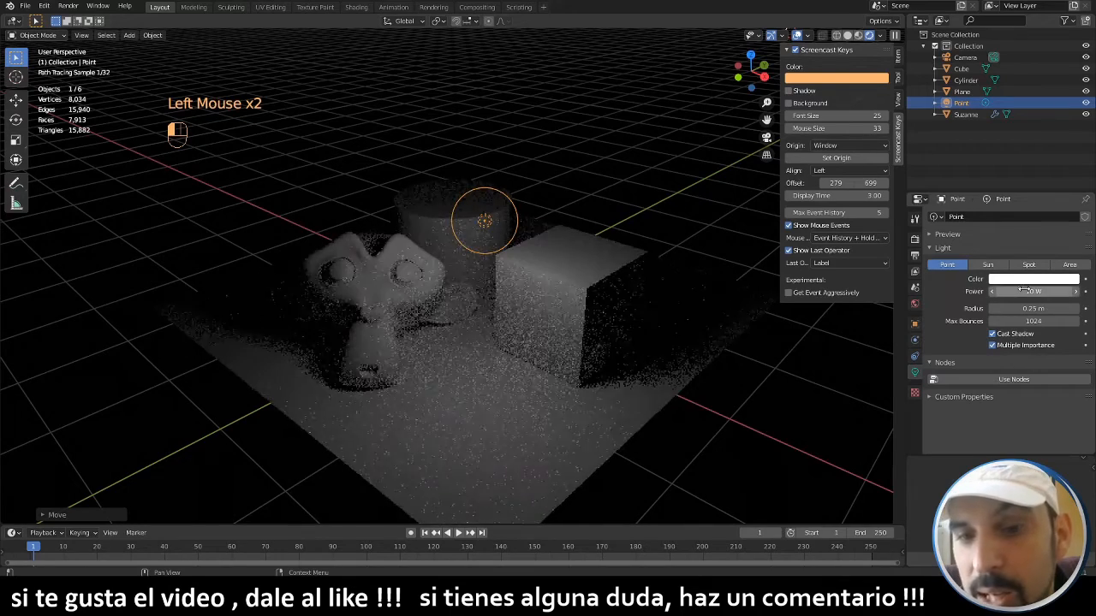
{"action": "left_click", "coordinate": [1028, 280]}
{"action": "left_click", "coordinate": [1010, 168]}
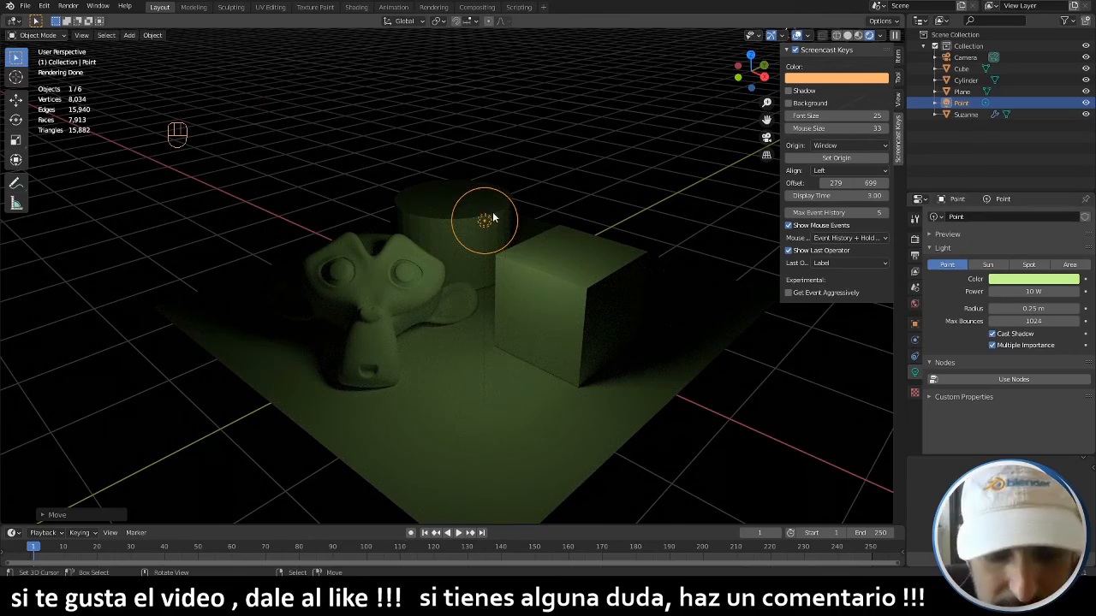
- Move the point light down beside the cube's far side, near the edge of the plane
{"action": "key", "text": "g"}
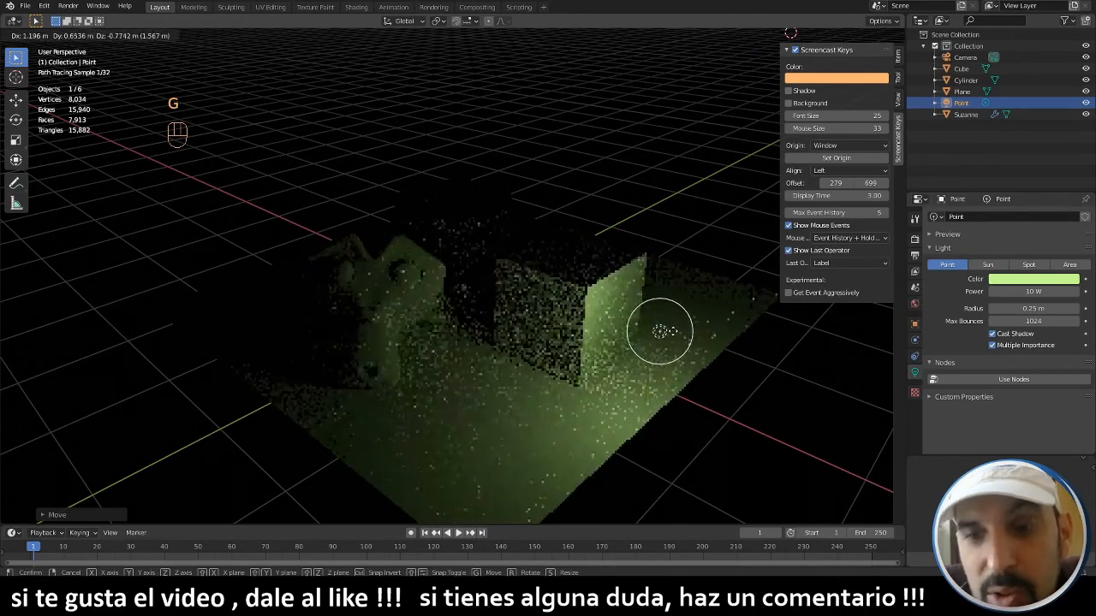
{"action": "left_click", "coordinate": [666, 334]}
{"action": "middle_click_drag", "start_coordinate": [519, 272], "coordinate": [524, 268], "text": "shift"}
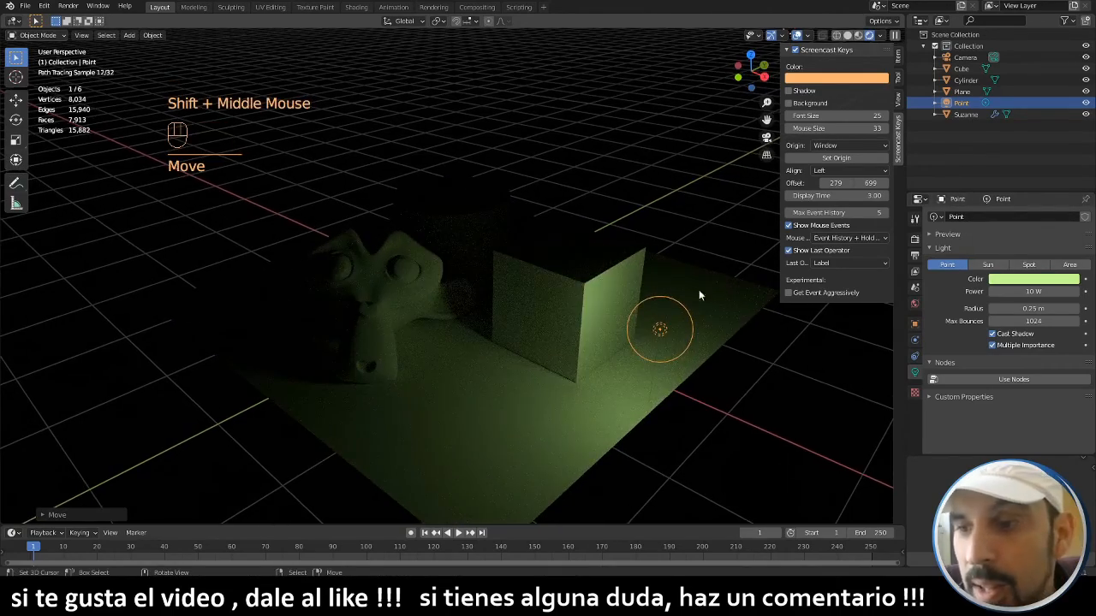
- Add a sun light to the scene
{"action": "key", "text": "shift+a"}
{"action": "mouse_move", "coordinate": [450, 183]}
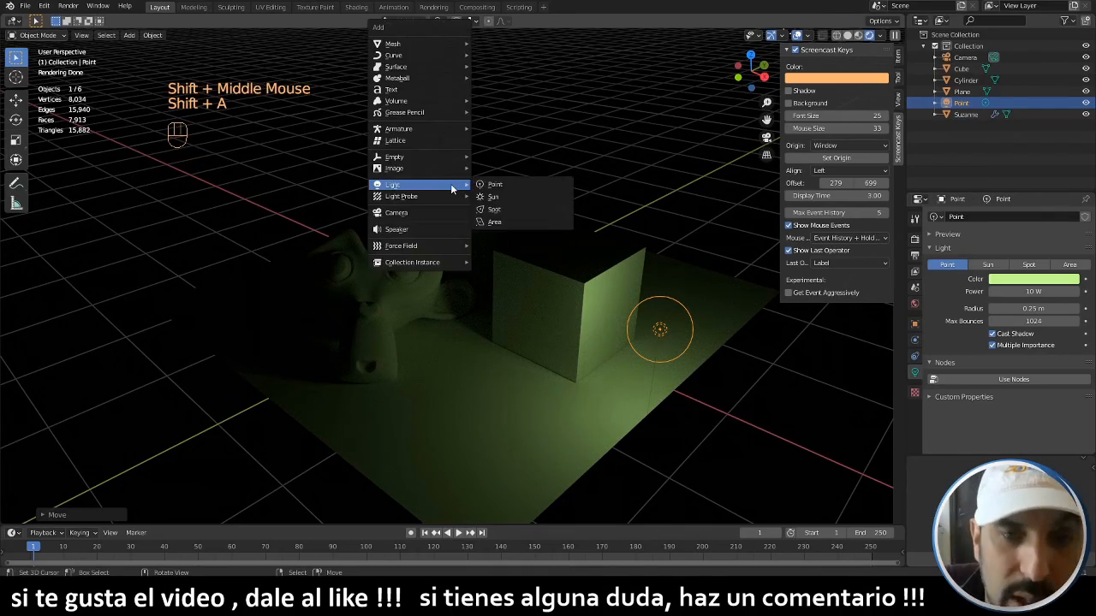
{"action": "left_click", "coordinate": [520, 193]}
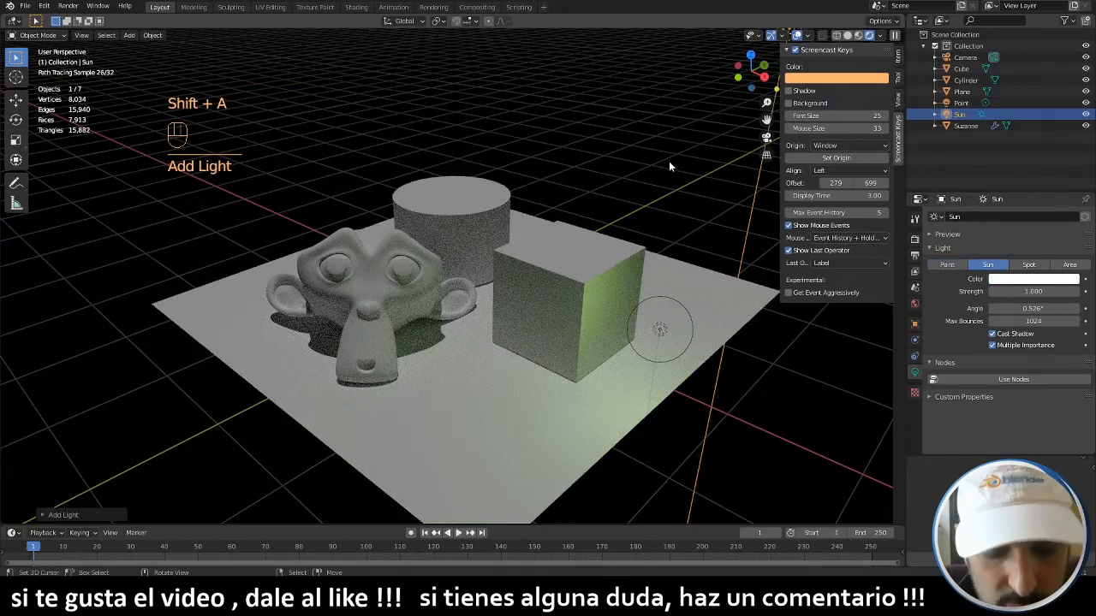
- Move the sun light high above the monkey head and tilt it so its rays cross the scene towards the cube
{"action": "key", "text": "g"}
{"action": "left_click", "coordinate": [315, 255]}
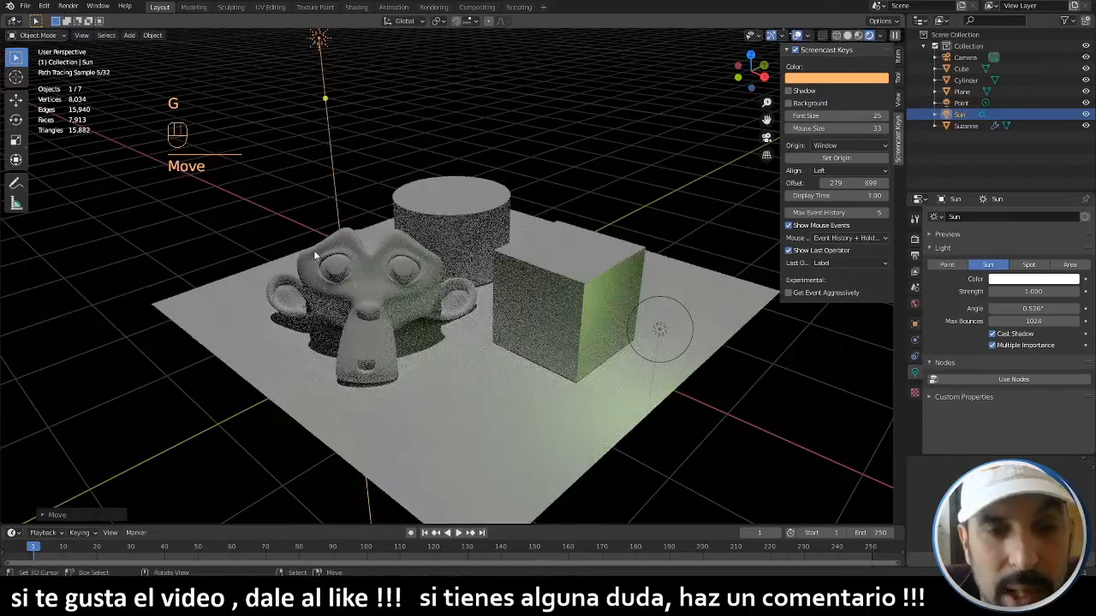
{"action": "key", "text": "g"}
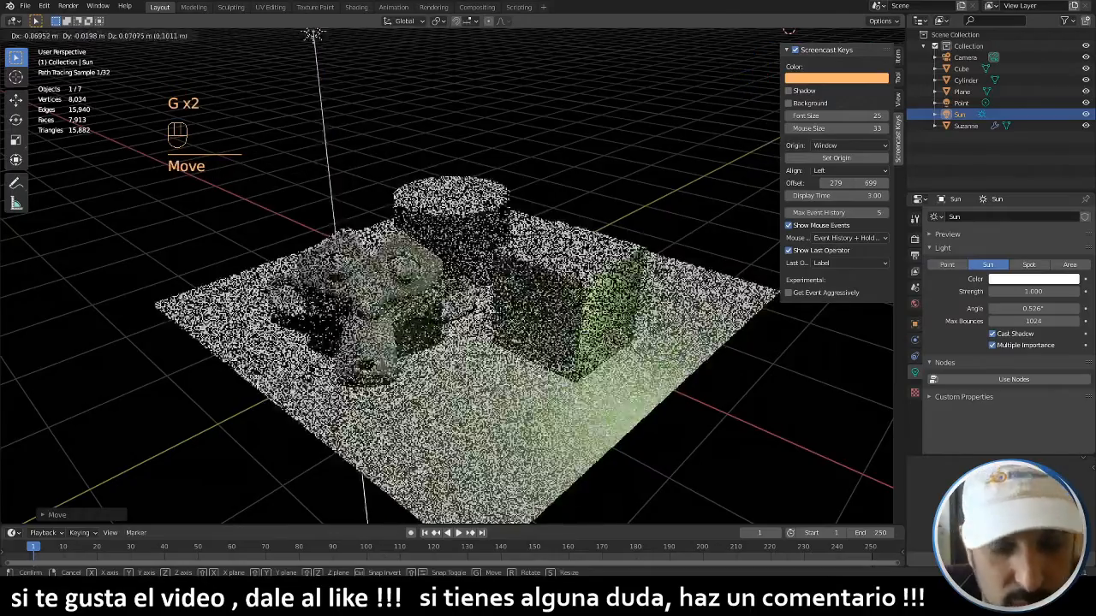
{"action": "left_click", "coordinate": [376, 310]}
{"action": "key", "text": "r"}
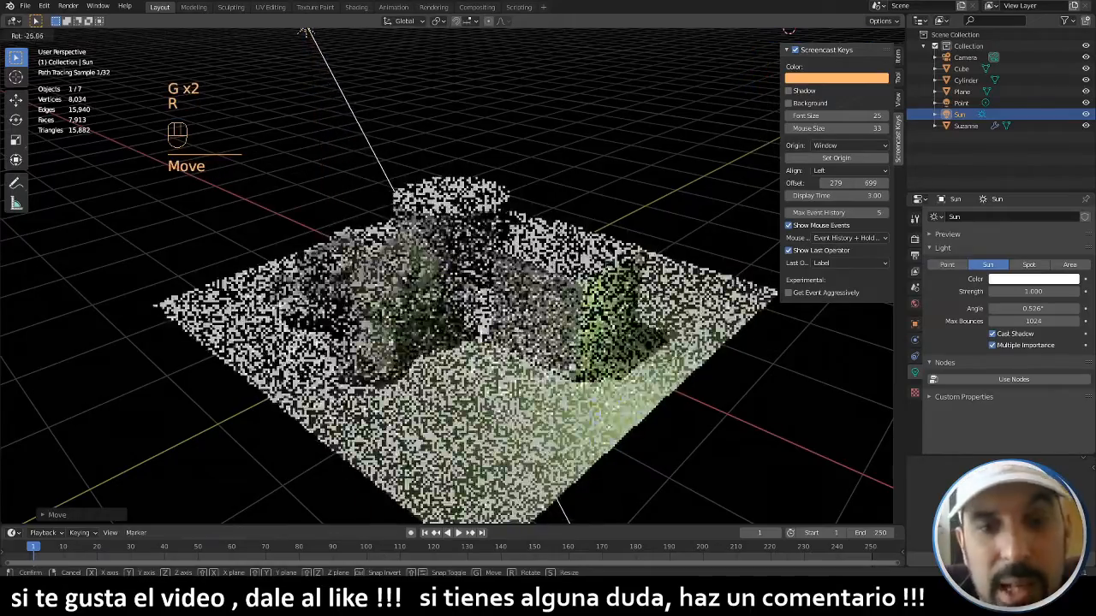
{"action": "left_click", "coordinate": [400, 64]}
- Set the sun light's colour to light blue
{"action": "left_click", "coordinate": [1027, 280]}
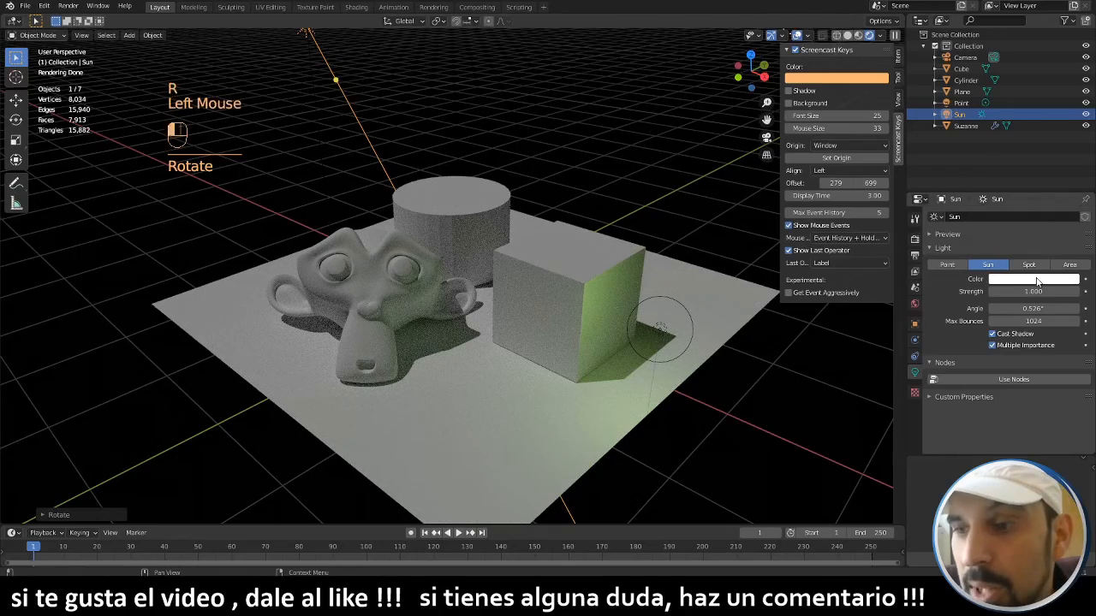
{"action": "left_click", "coordinate": [1024, 171]}
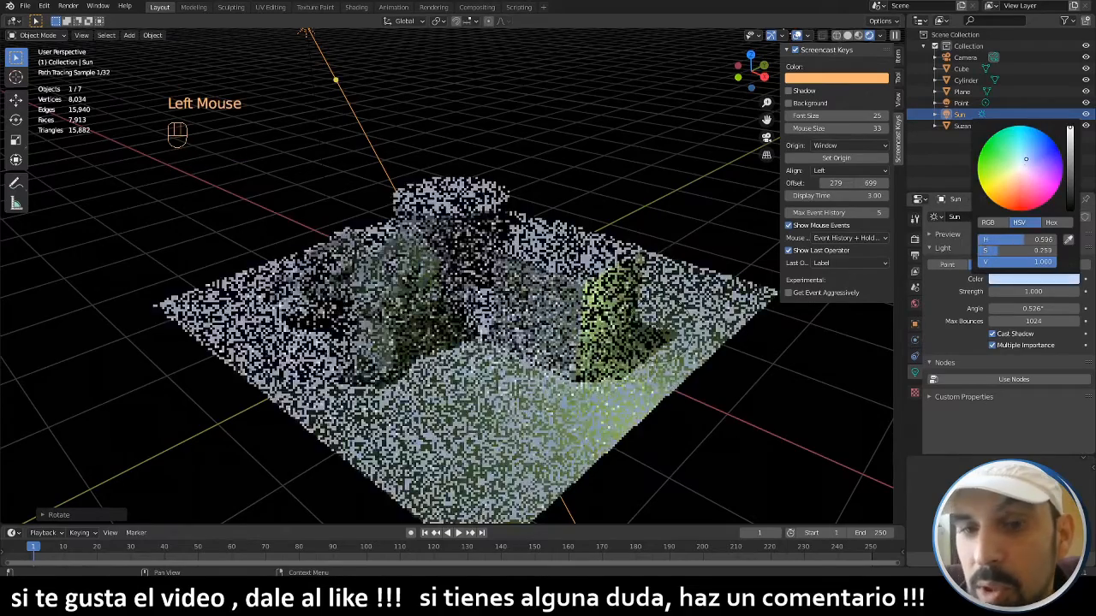
- Rotate the sun light to a shallower angle so the objects cast long shadows across the plane
{"action": "scroll", "coordinate": [365, 196], "scroll_direction": "down", "scroll_amount": 2}
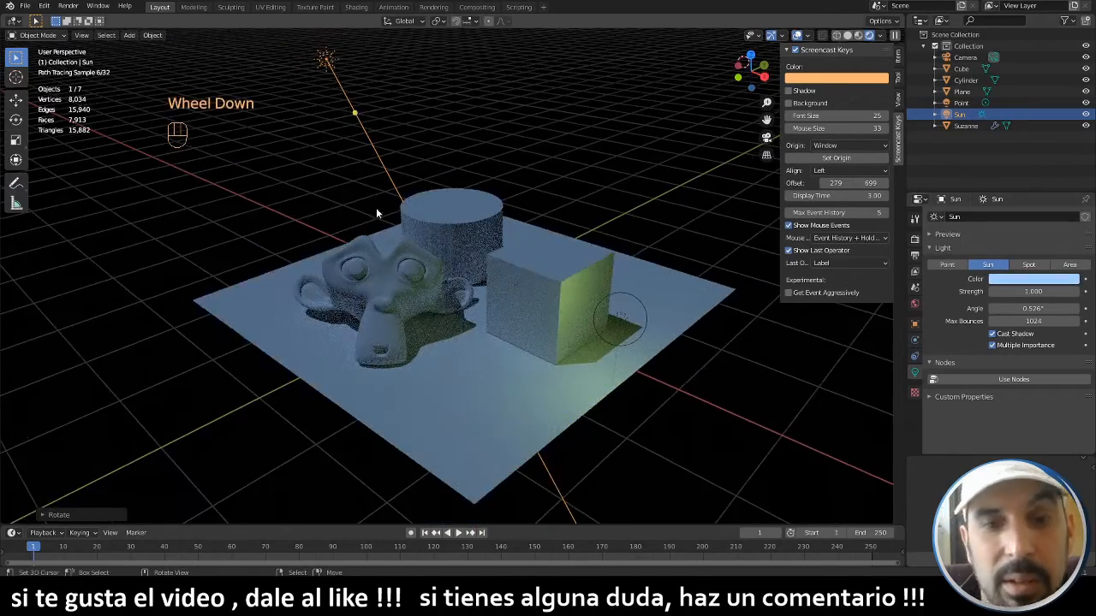
{"action": "middle_click_drag", "start_coordinate": [383, 173], "coordinate": [349, 111], "text": "shift"}
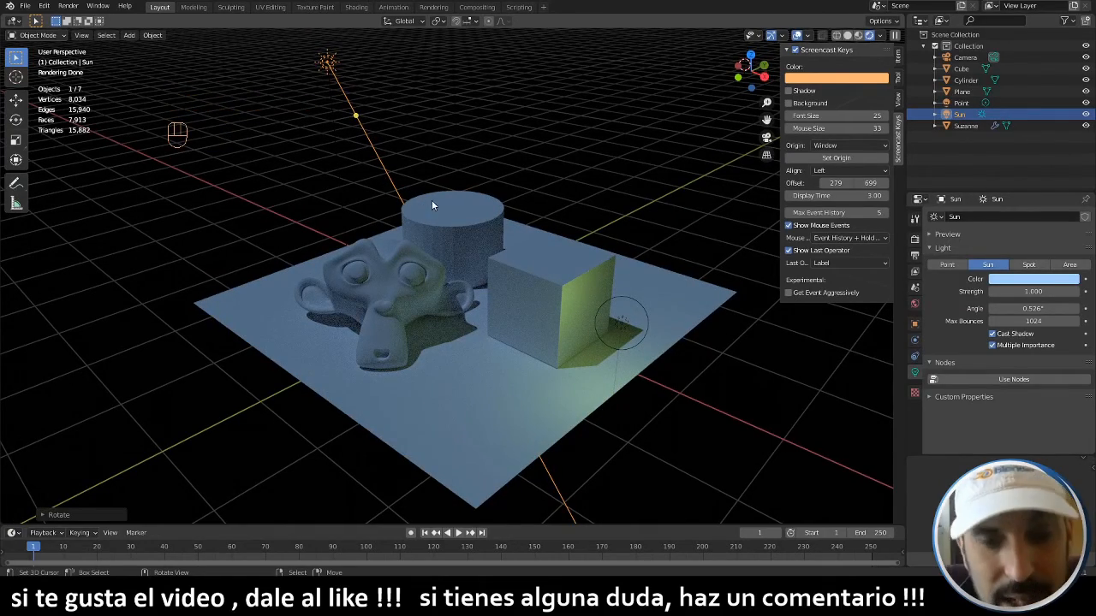
{"action": "key", "text": "r"}
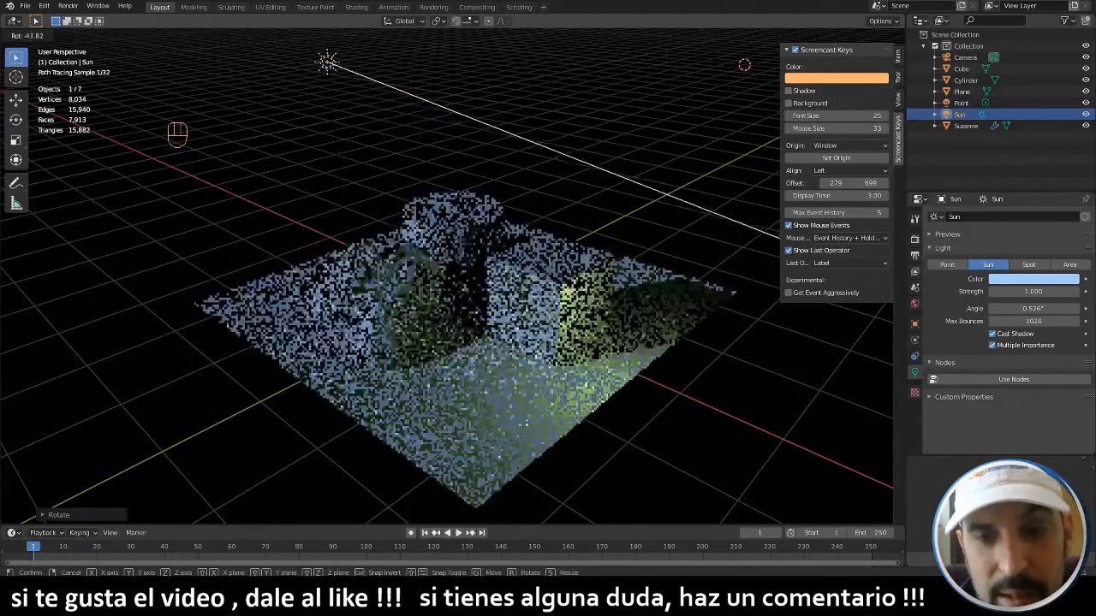
{"action": "left_click", "coordinate": [621, 324]}
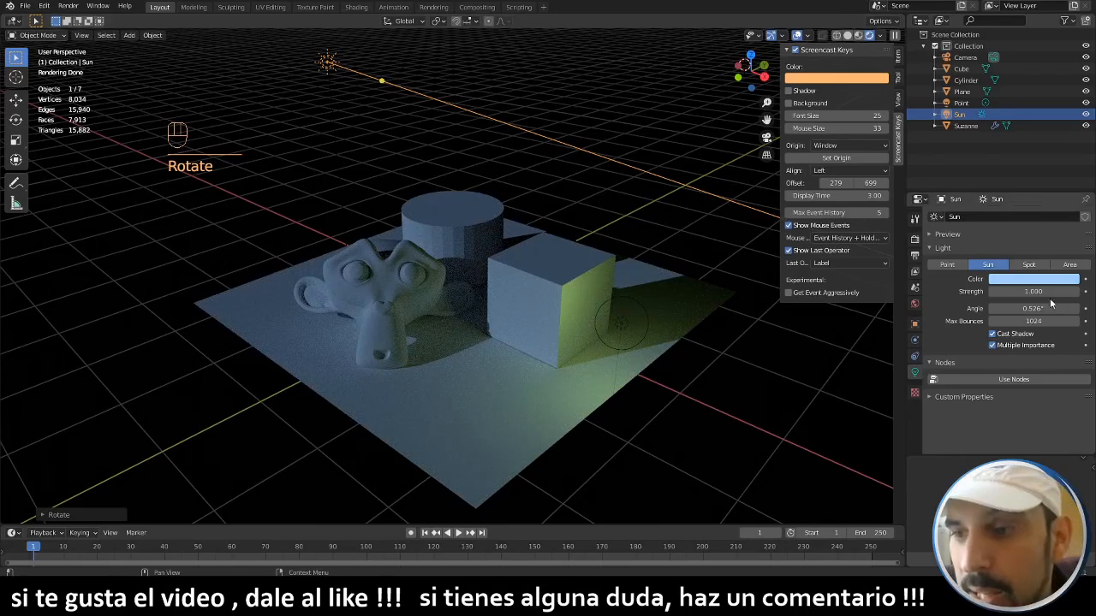
- Set the sun light's angle to 86.7° and its strength to 9.940
{"action": "mouse_move", "coordinate": [1025, 291]}
{"action": "left_mouse_down"}
{"action": "mouse_move", "coordinate": [1080, 291]}
{"action": "mouse_move", "coordinate": [1024, 291]}
{"action": "left_mouse_up"}
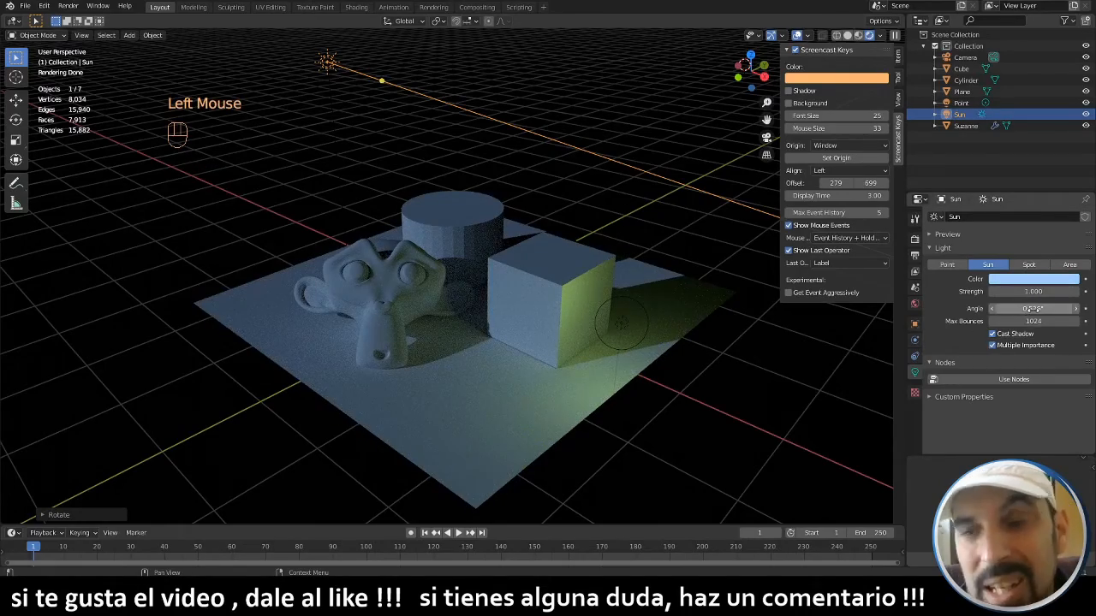
{"action": "mouse_move", "coordinate": [1032, 308]}
{"action": "left_mouse_down"}
{"action": "mouse_move", "coordinate": [1089, 308]}
{"action": "mouse_move", "coordinate": [1064, 308]}
{"action": "left_mouse_up"}
{"action": "scroll", "coordinate": [398, 359], "scroll_direction": "up", "scroll_amount": 3}
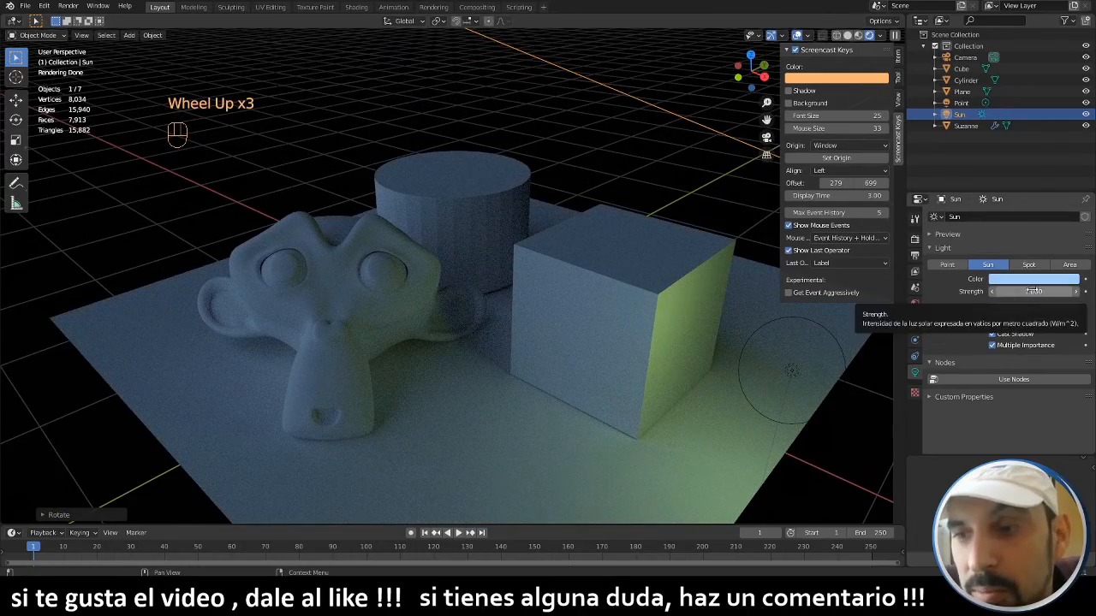
{"action": "left_click_drag", "start_coordinate": [1035, 291], "coordinate": [1051, 291]}
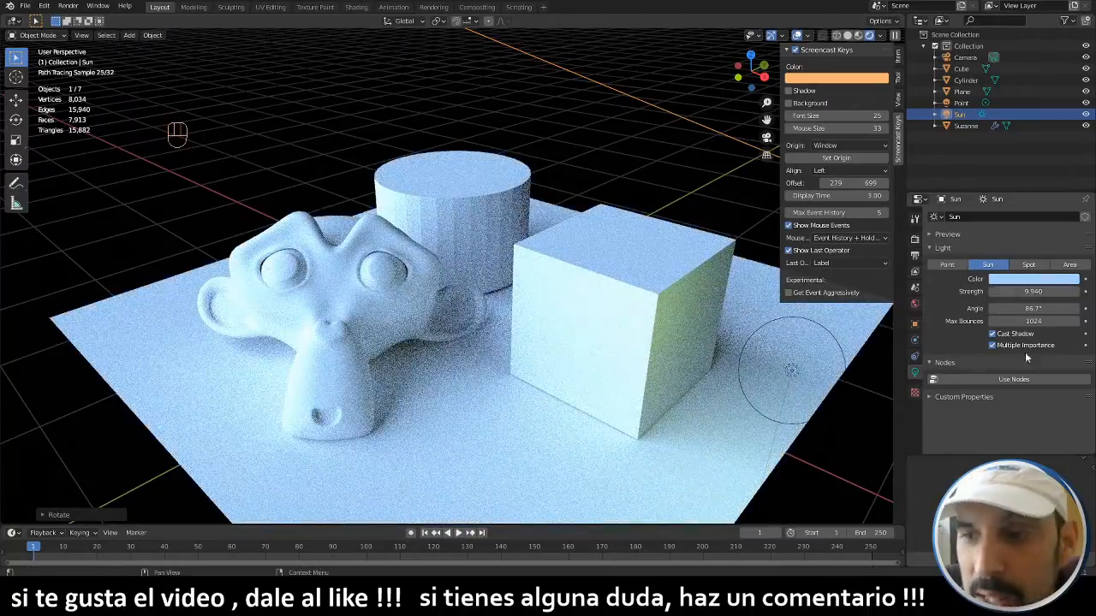
- Set the sun light's angle to 69° and its strength to 1.000
{"action": "left_click_drag", "start_coordinate": [1041, 310], "coordinate": [973, 310]}
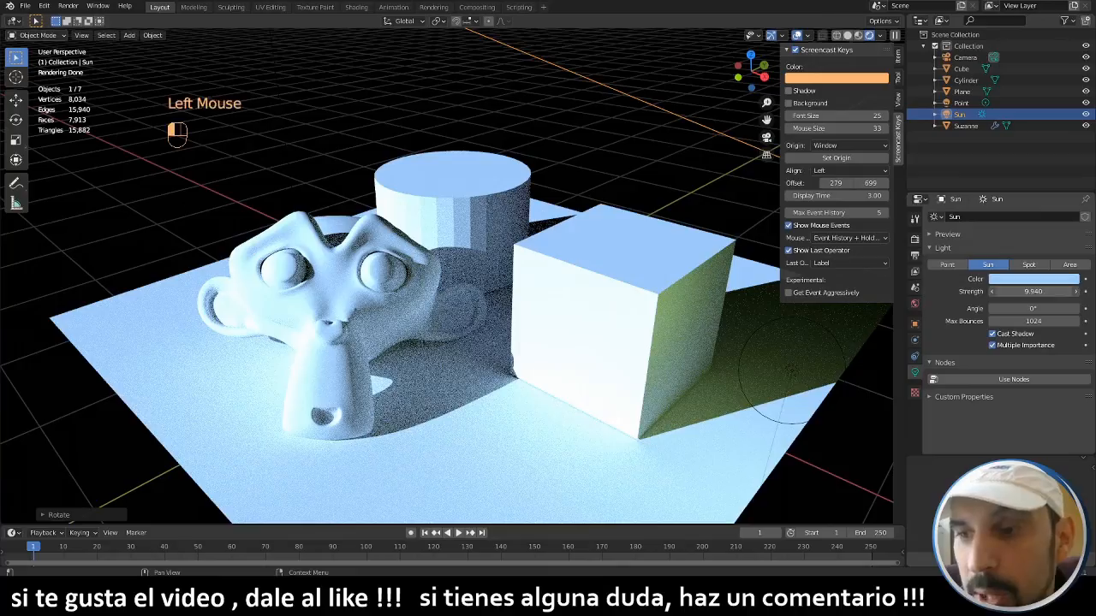
{"action": "left_click_drag", "start_coordinate": [994, 308], "coordinate": [1032, 296]}
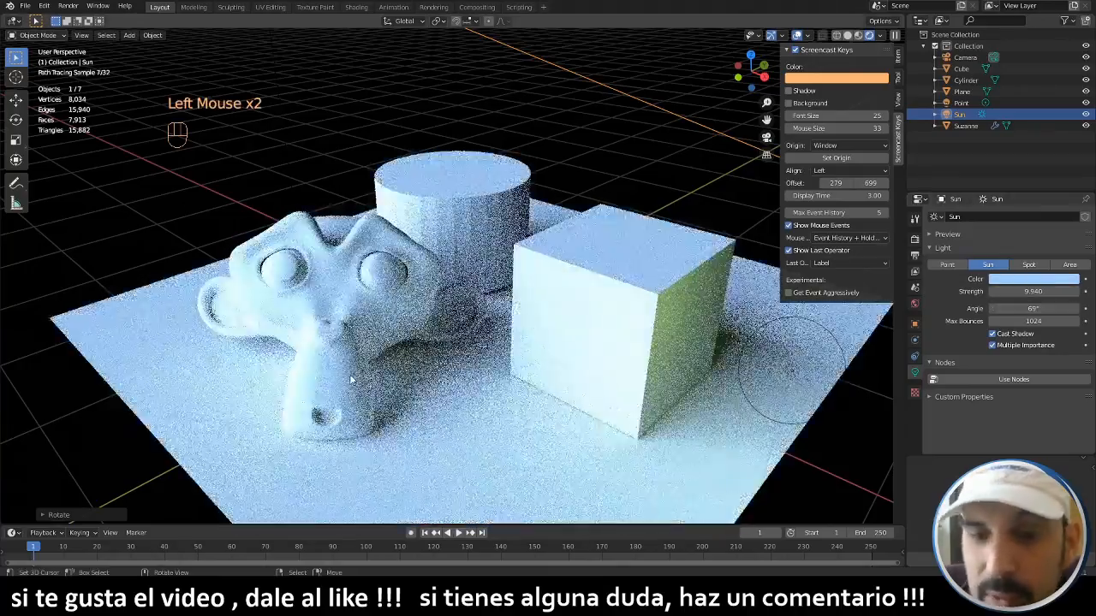
{"action": "scroll", "coordinate": [352, 379], "scroll_direction": "down", "scroll_amount": 5}
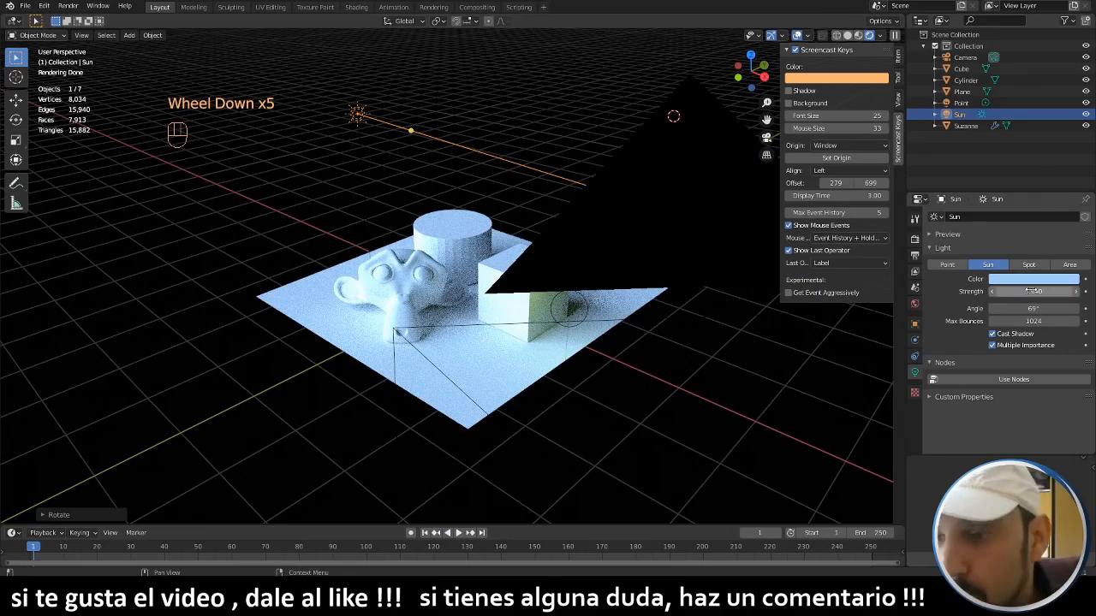
{"action": "key", "text": "Return"}
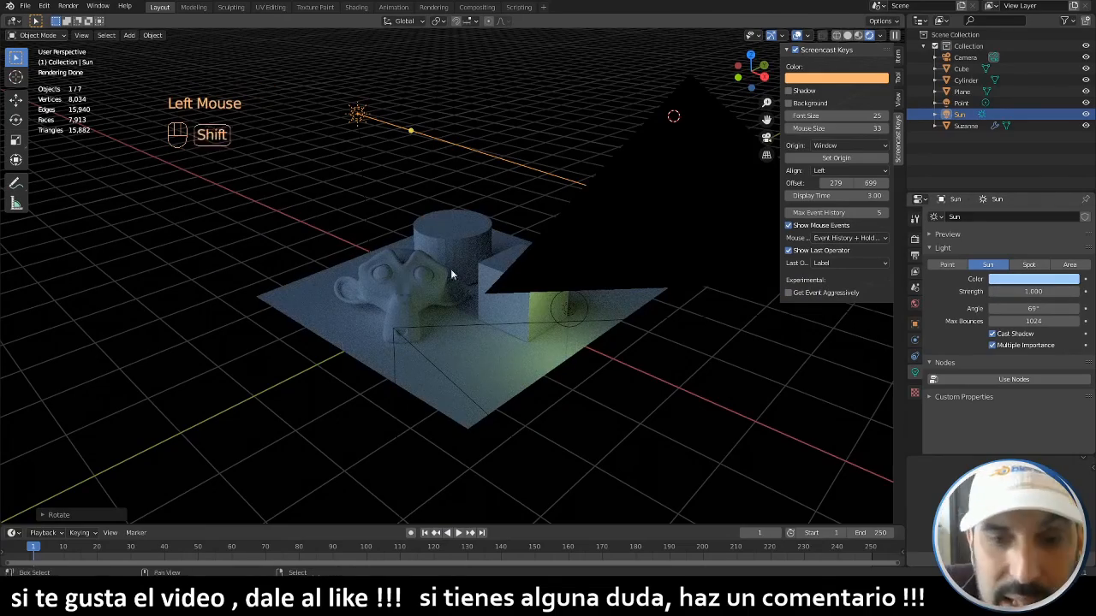
- Switch to the camera view and add a spot light to the scene
{"action": "scroll", "coordinate": [451, 272], "scroll_direction": "up", "scroll_amount": 3}
{"action": "key", "text": "KP_0"}
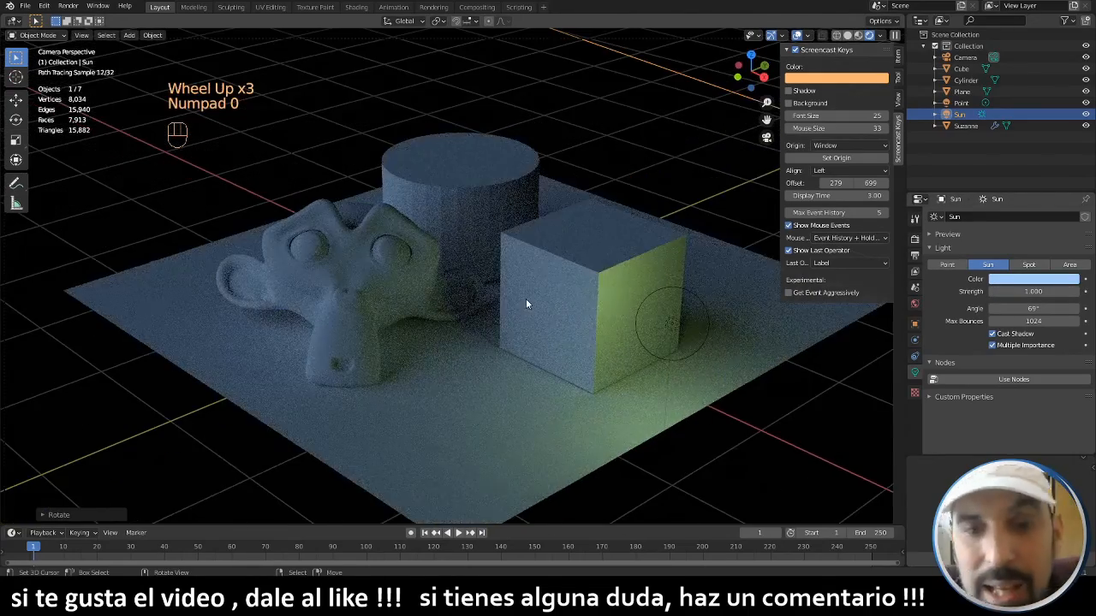
{"action": "key", "text": "shift+a"}
{"action": "mouse_move", "coordinate": [506, 250]}
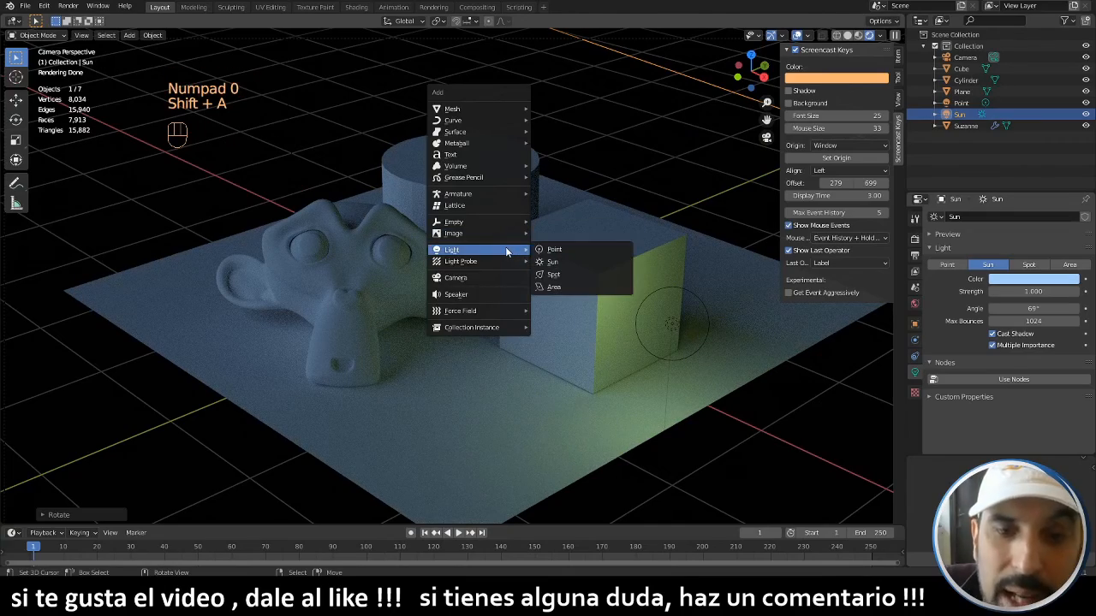
{"action": "left_click", "coordinate": [577, 275]}
- Move the spot light in front of the monkey head's face, positioning it from the top view
{"action": "key", "text": "g"}
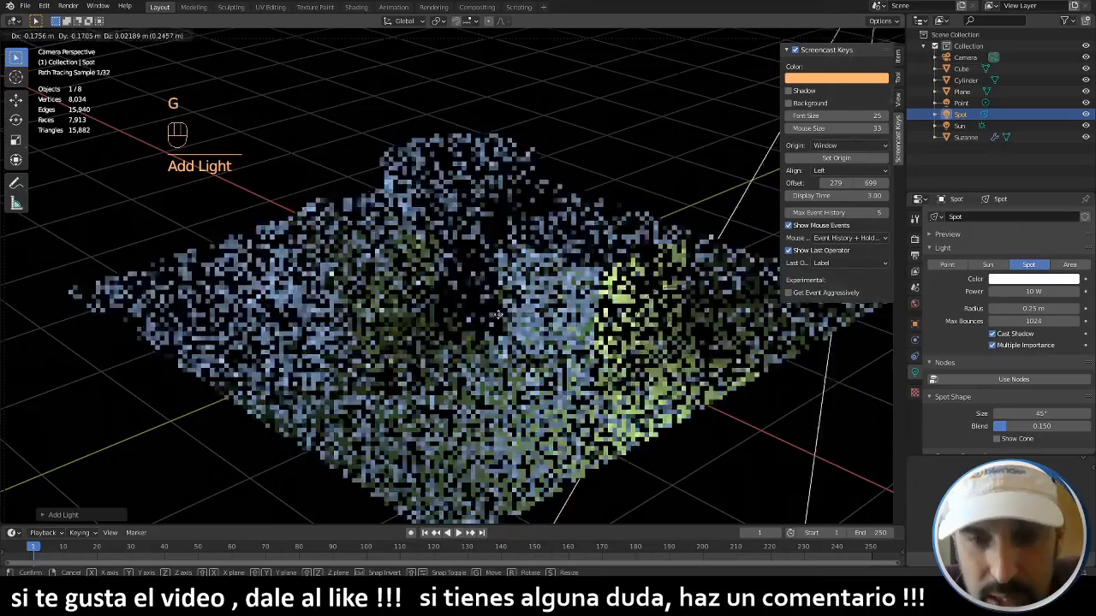
{"action": "left_click", "coordinate": [242, 337]}
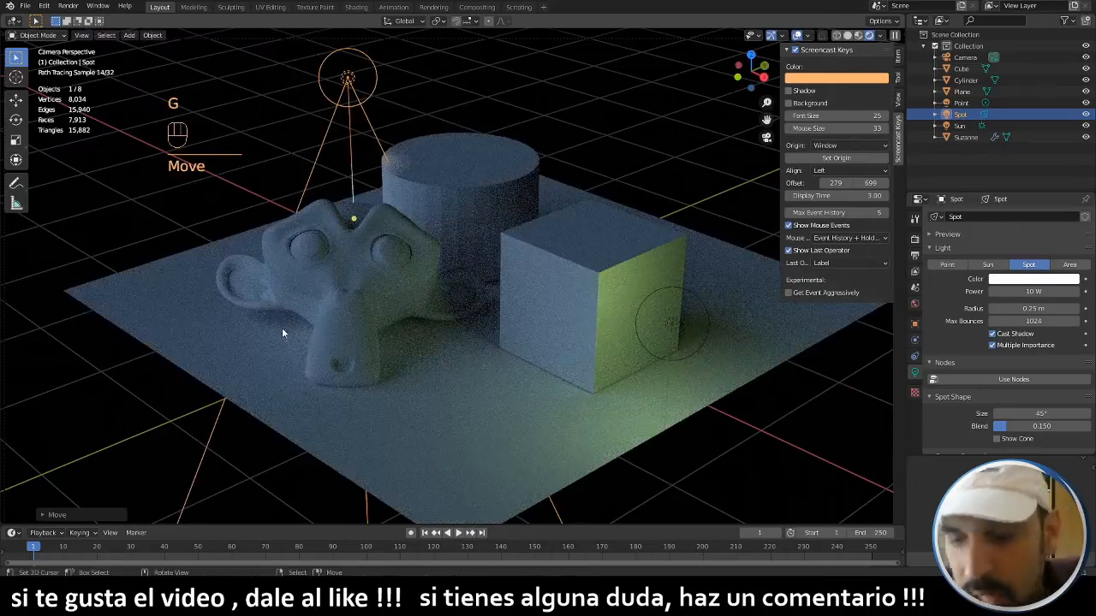
{"action": "key", "text": "KP_7"}
{"action": "key", "text": "KP_7"}
{"action": "key", "text": "KP_7"}
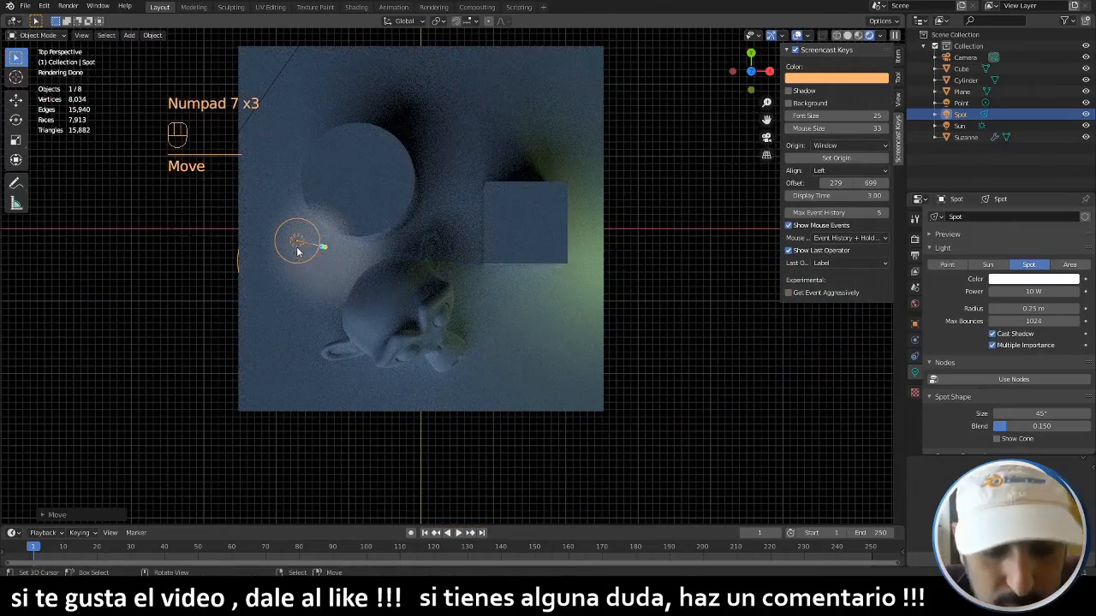
{"action": "key", "text": "g"}
{"action": "left_click", "coordinate": [462, 339]}
- Rotate and move the spot light farther out from the plane, aiming it at the objects as seen from the camera
{"action": "middle_click_drag", "start_coordinate": [462, 419], "coordinate": [495, 361]}
{"action": "key", "text": "r"}
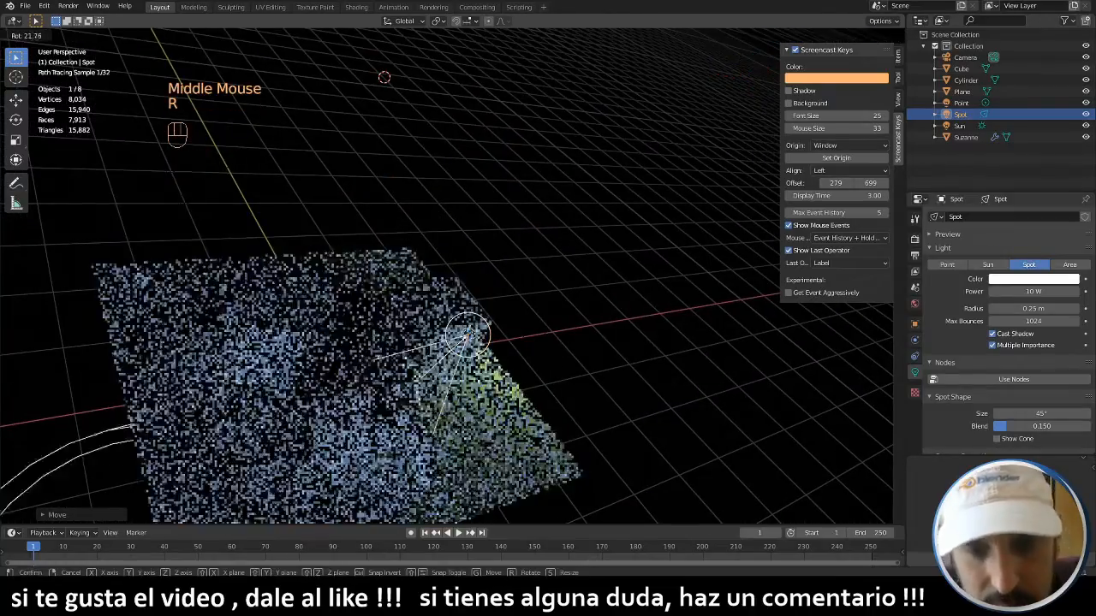
{"action": "left_click", "coordinate": [561, 409]}
{"action": "key", "text": "g"}
{"action": "left_click", "coordinate": [629, 351]}
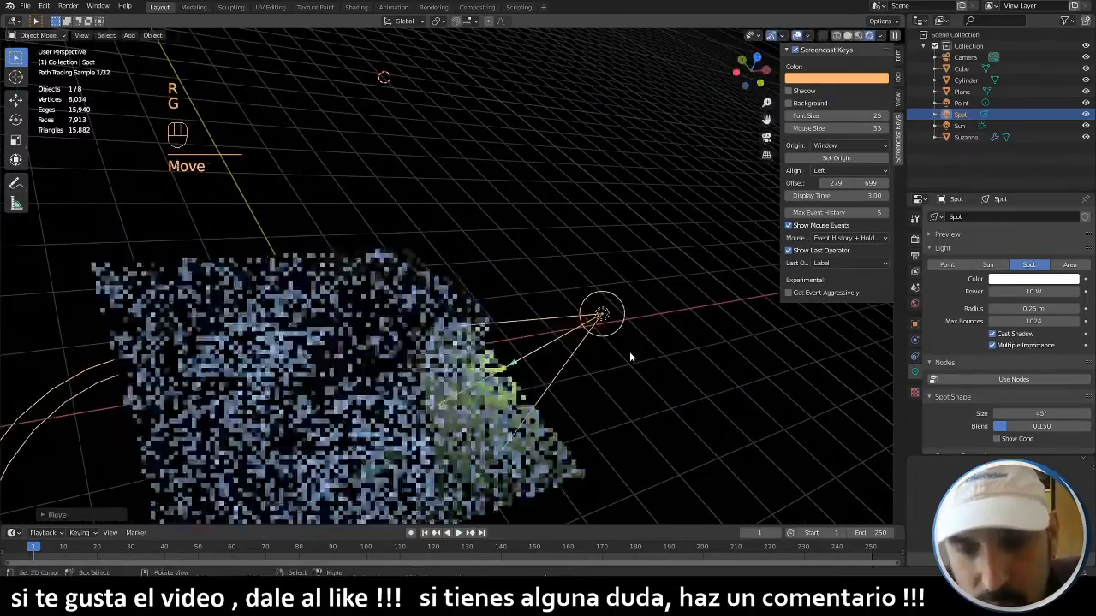
{"action": "key", "text": "KP_0"}
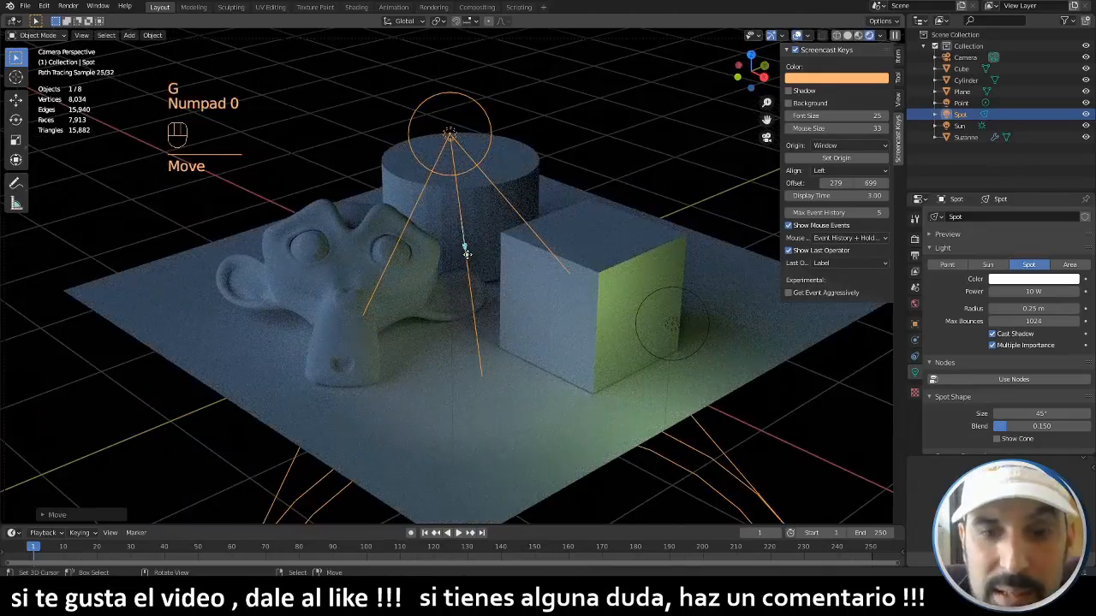
{"action": "left_click", "coordinate": [450, 219]}
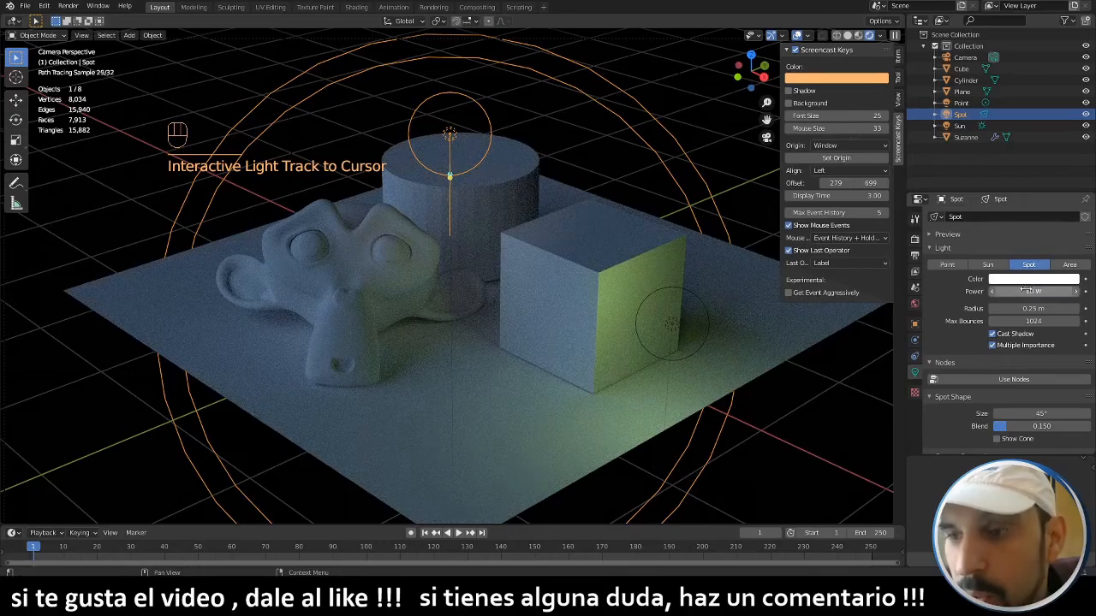
- Set the spot light's power to 84.3 W, its blend to 0.110 and its cone size to 44.2°
{"action": "left_click_drag", "start_coordinate": [1026, 290], "coordinate": [1067, 290]}
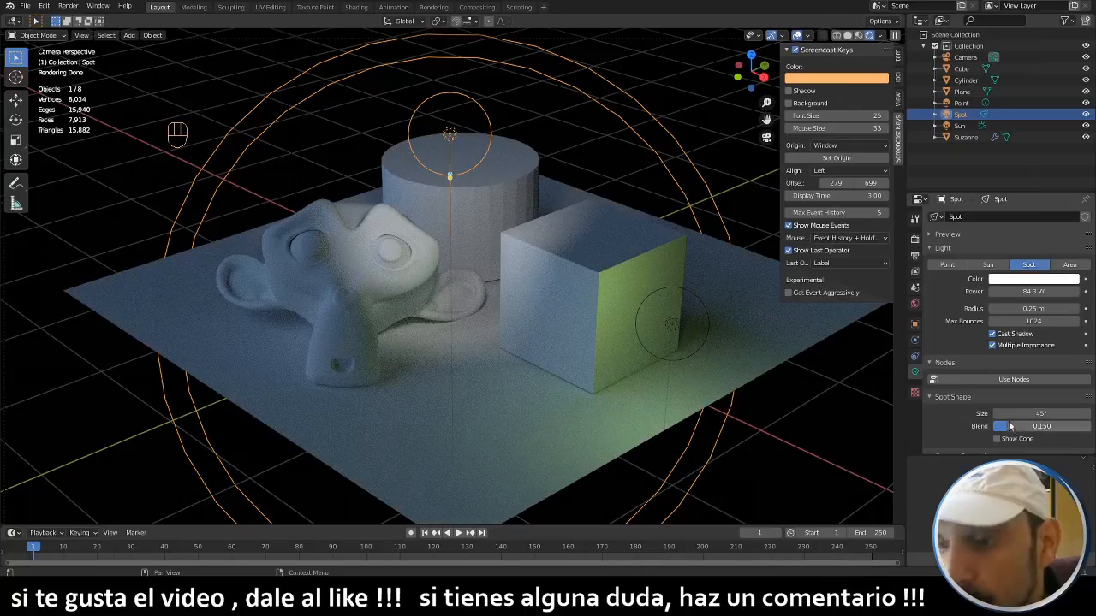
{"action": "mouse_move", "coordinate": [1010, 426]}
{"action": "left_mouse_down"}
{"action": "mouse_move", "coordinate": [1086, 427]}
{"action": "mouse_move", "coordinate": [995, 426]}
{"action": "mouse_move", "coordinate": [1005, 427]}
{"action": "left_mouse_up"}
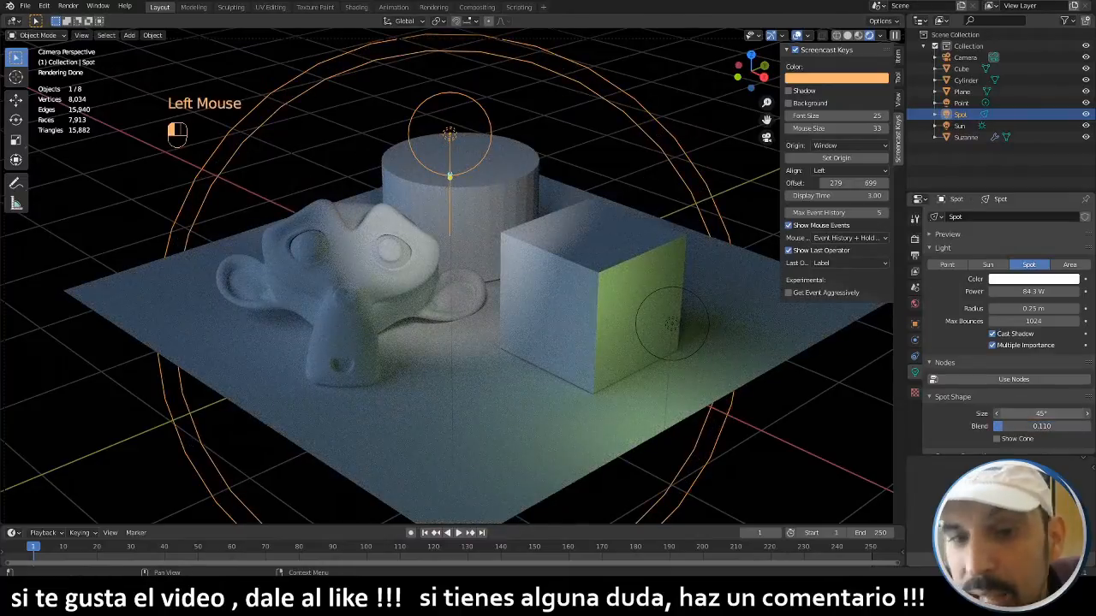
{"action": "mouse_move", "coordinate": [1041, 414]}
{"action": "left_mouse_down"}
{"action": "mouse_move", "coordinate": [990, 413]}
{"action": "mouse_move", "coordinate": [1040, 414]}
{"action": "left_mouse_up"}
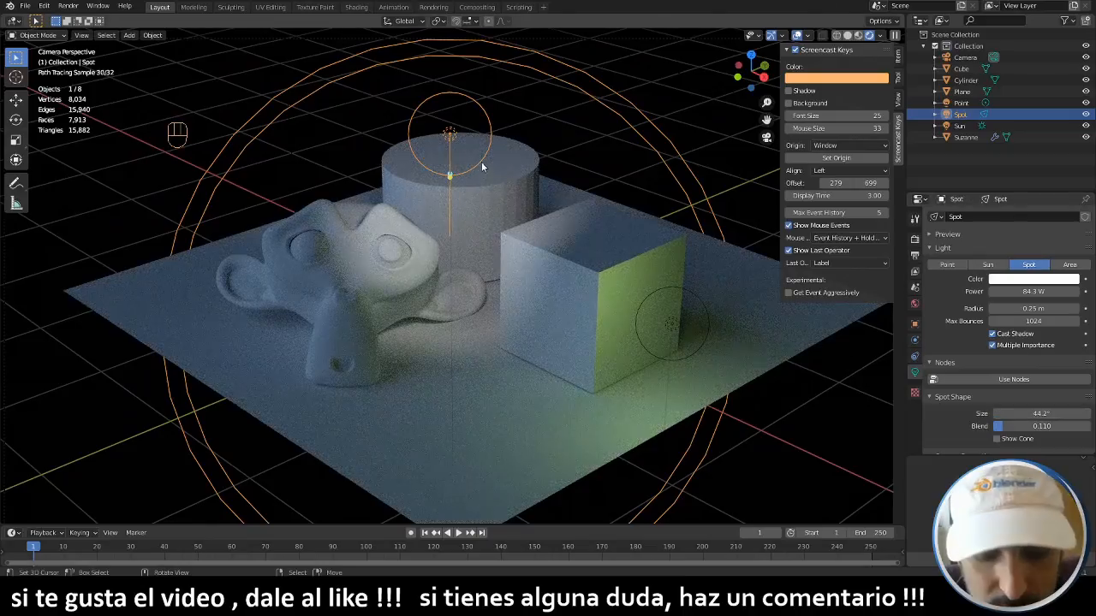
- Move the spot light out beside the monkey head and rotate it to aim back across the objects
{"action": "key", "text": "g"}
{"action": "left_click", "coordinate": [205, 154]}
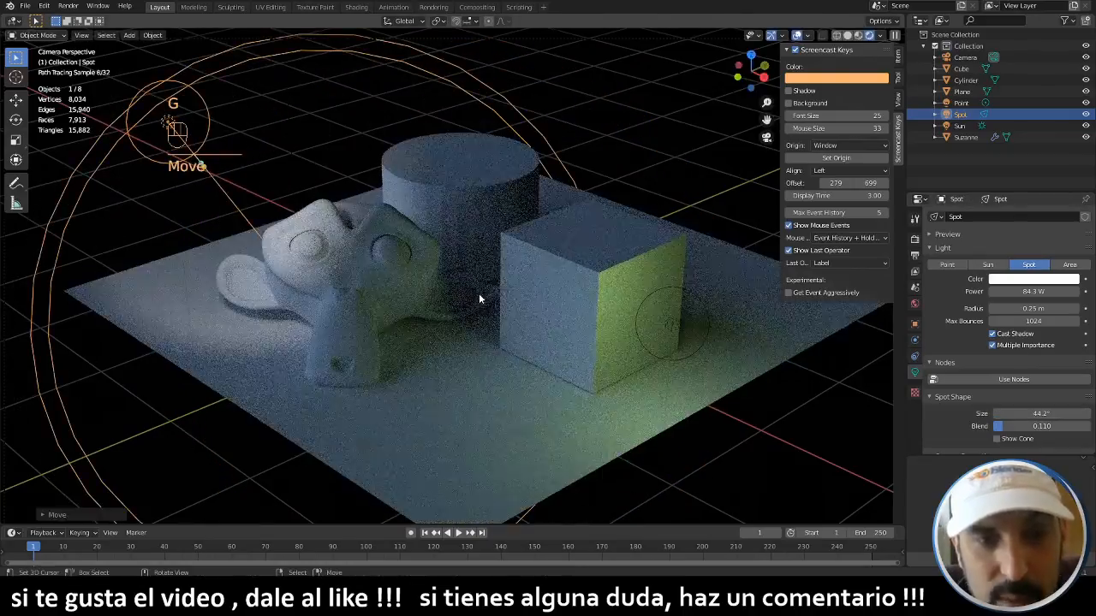
{"action": "key", "text": "r"}
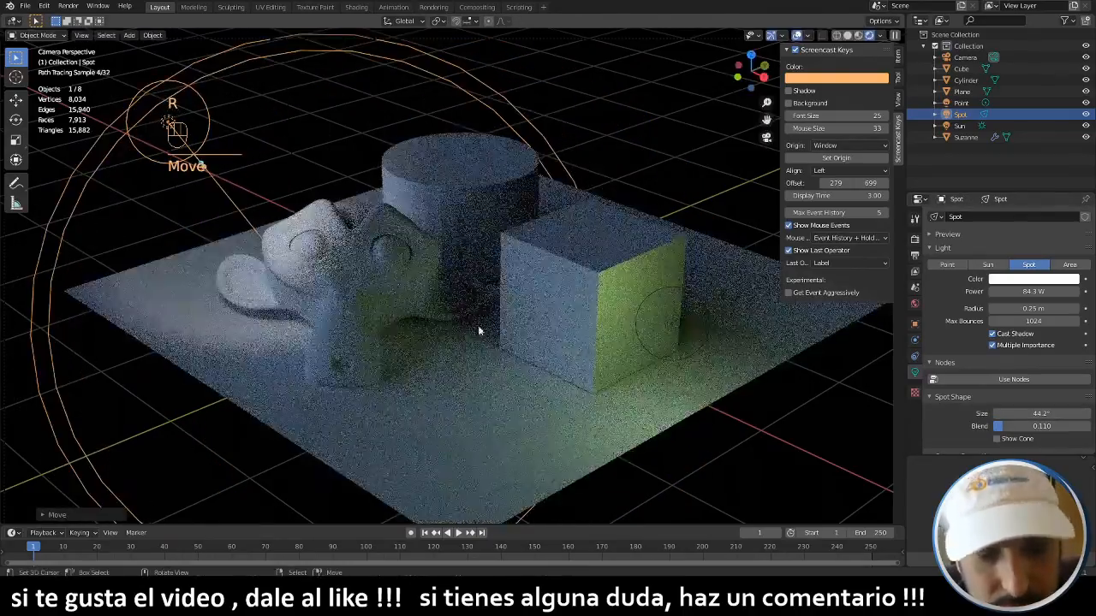
{"action": "key", "text": "r"}
{"action": "left_click", "coordinate": [32, 440]}
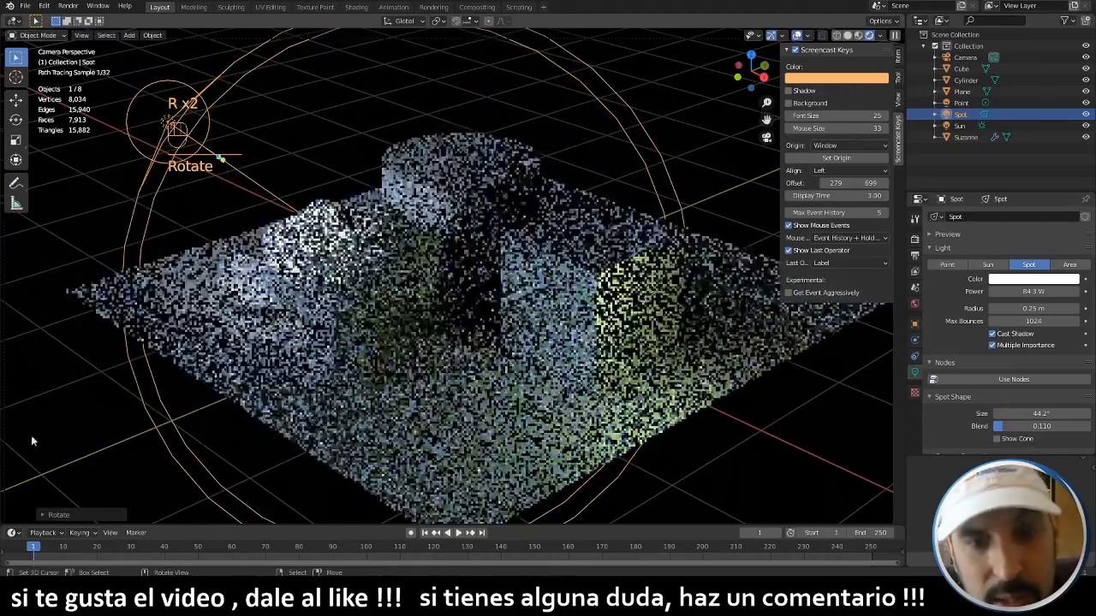
{"action": "scroll", "coordinate": [486, 260], "scroll_direction": "down", "scroll_amount": 3}
{"action": "middle_click_drag", "start_coordinate": [486, 261], "coordinate": [416, 365], "text": "shift"}
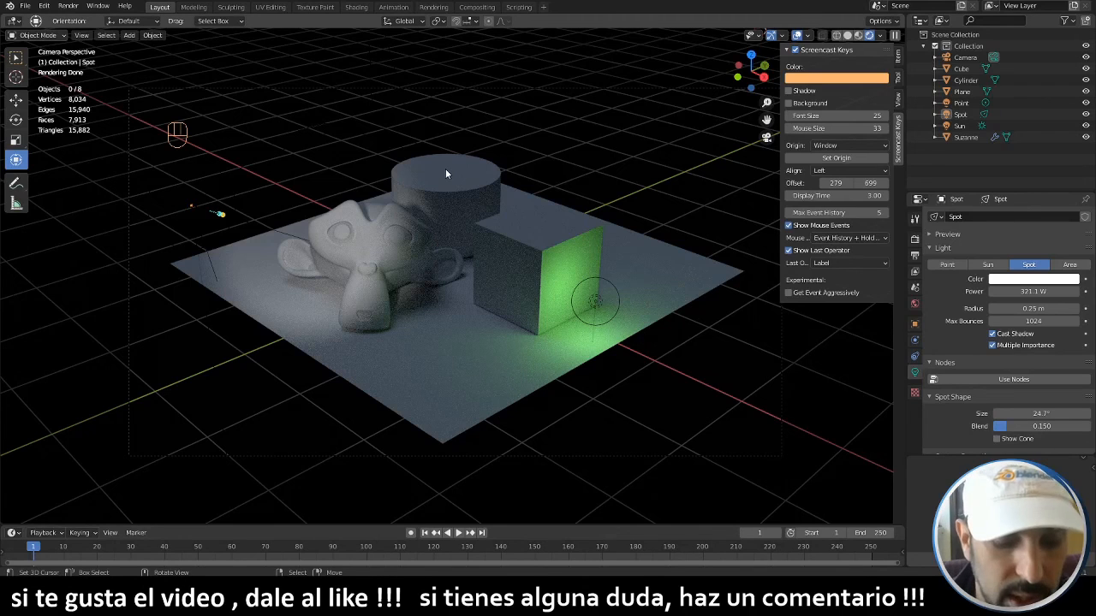
- Place the 3D cursor on the cylinder's top face and add an area light there
{"action": "left_click", "coordinate": [445, 174]}
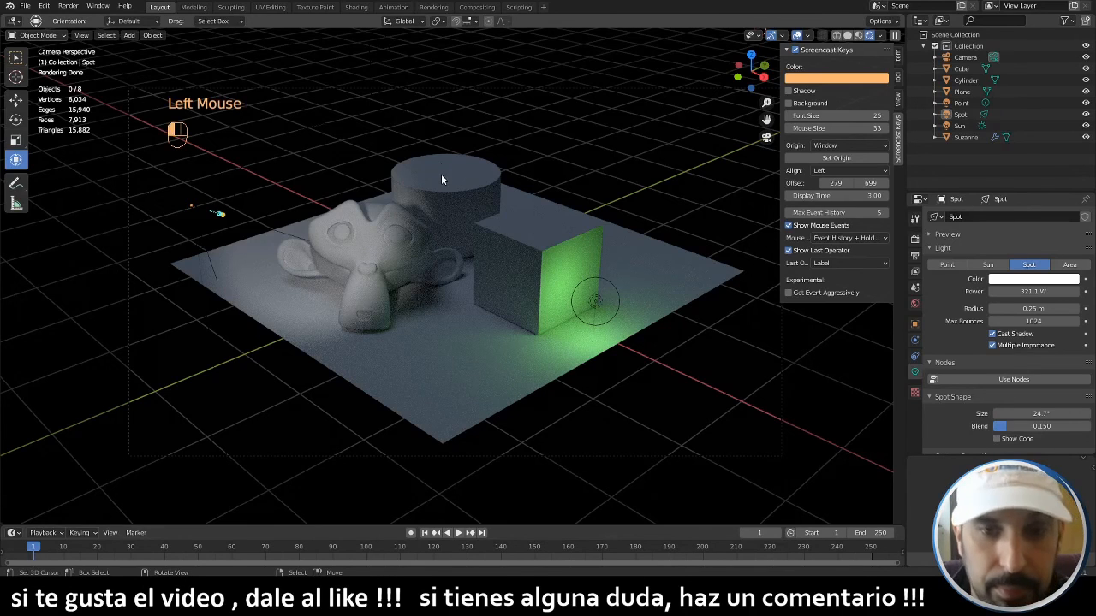
{"action": "key", "text": "shift+a"}
{"action": "mouse_move", "coordinate": [441, 174]}
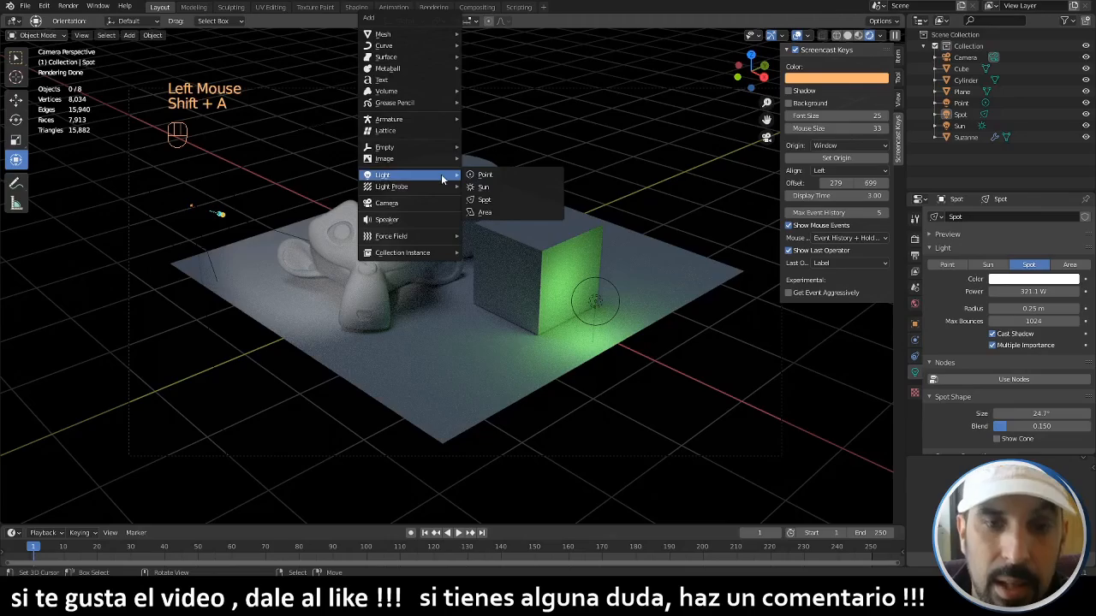
{"action": "left_click", "coordinate": [484, 212]}
- Position the area light just above the cylinder and rotate it to tilt down towards the objects
{"action": "left_click_drag", "start_coordinate": [441, 127], "coordinate": [539, 94]}
{"action": "left_click_drag", "start_coordinate": [464, 86], "coordinate": [427, 106]}
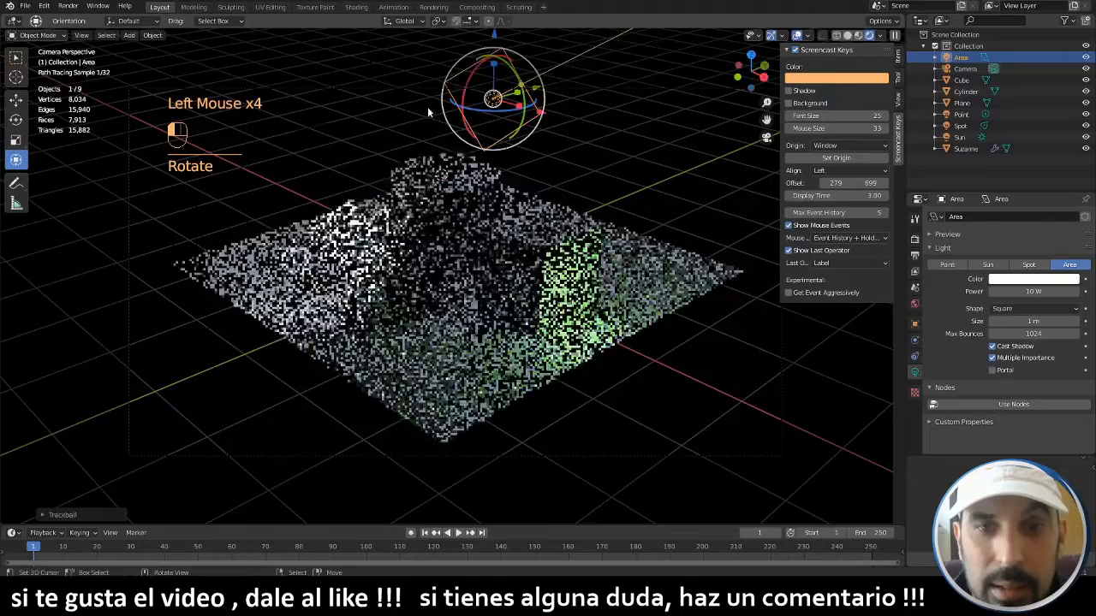
{"action": "left_click_drag", "start_coordinate": [496, 38], "coordinate": [441, 175]}
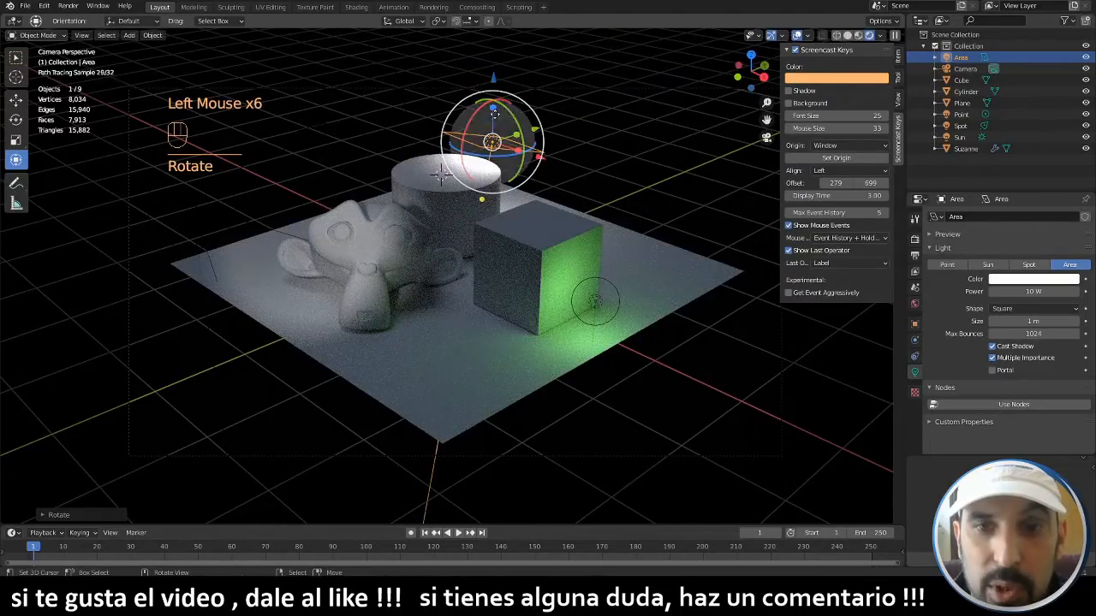
{"action": "left_click_drag", "start_coordinate": [474, 118], "coordinate": [505, 117]}
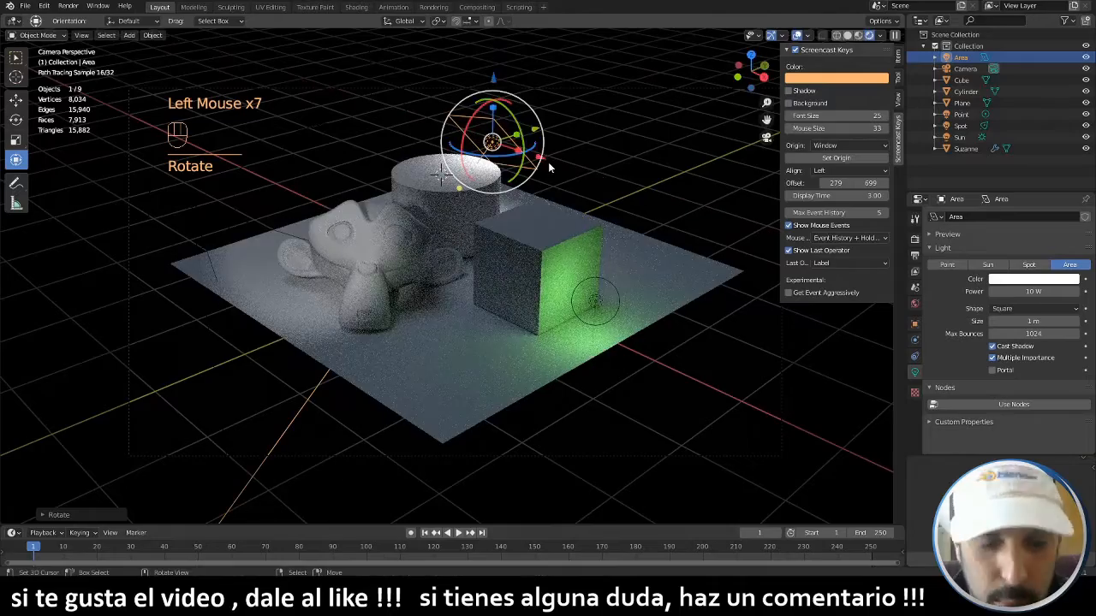
{"action": "key", "text": "s"}
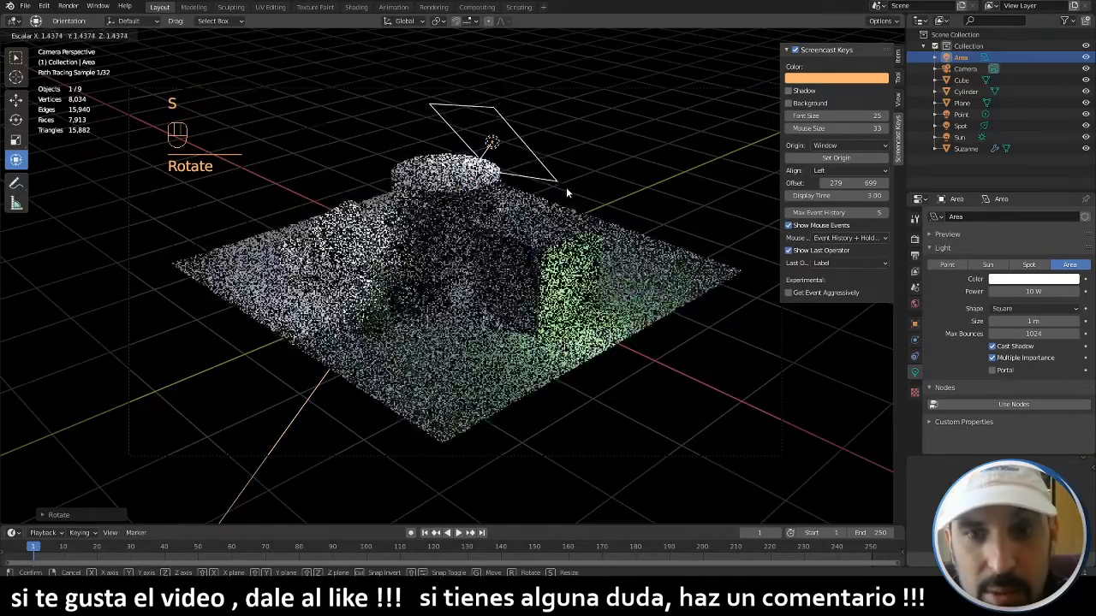
{"action": "right_click", "coordinate": [566, 188]}
- Change the area light's shape to Rectangle and set its X size to 3.03 m
{"action": "left_click", "coordinate": [1003, 310]}
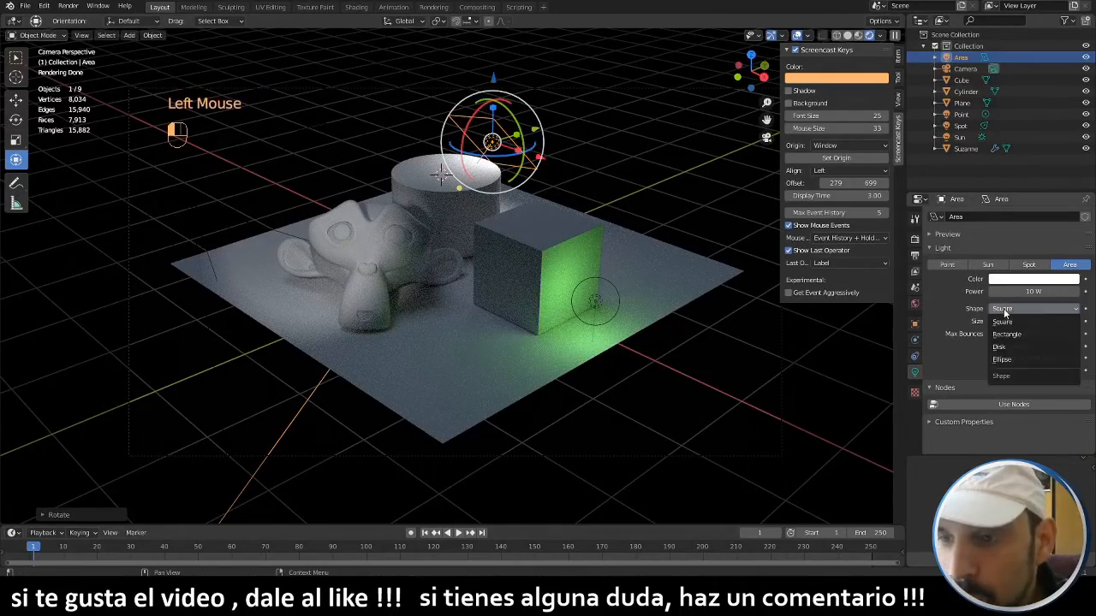
{"action": "left_click", "coordinate": [1011, 335]}
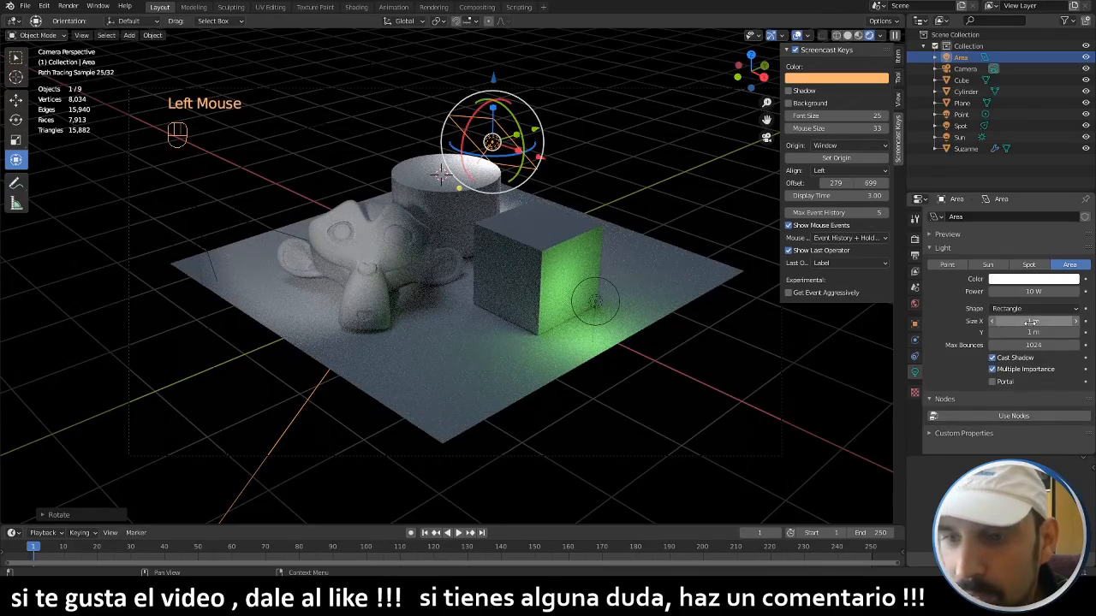
{"action": "left_click_drag", "start_coordinate": [1032, 321], "coordinate": [1074, 321]}
{"action": "left_click", "coordinate": [1034, 307]}
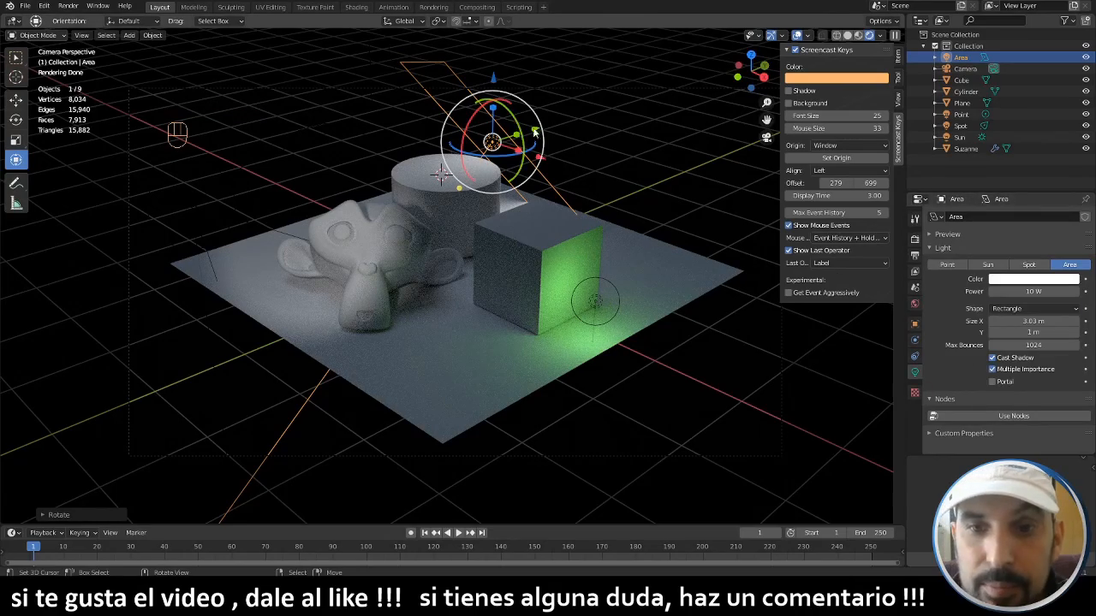
- Move the area light behind the cube, rotate it towards the objects and resize it to 3.02 m by 1.03 m
{"action": "left_click_drag", "start_coordinate": [535, 130], "coordinate": [511, 197]}
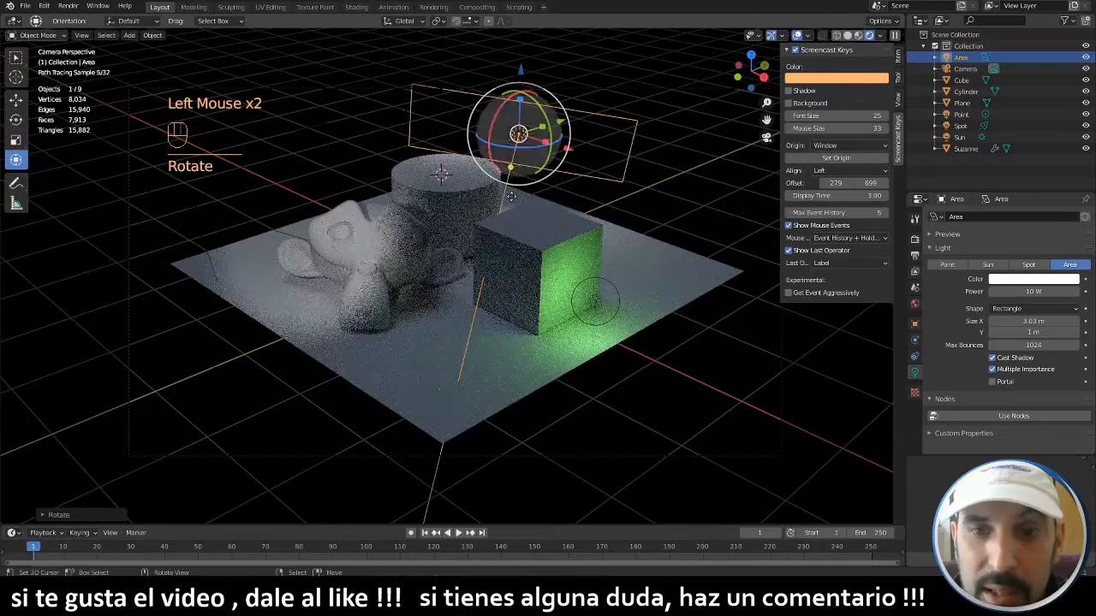
{"action": "left_click_drag", "start_coordinate": [500, 114], "coordinate": [520, 89]}
{"action": "left_click_drag", "start_coordinate": [566, 118], "coordinate": [546, 127]}
{"action": "left_click_drag", "start_coordinate": [521, 86], "coordinate": [552, 134]}
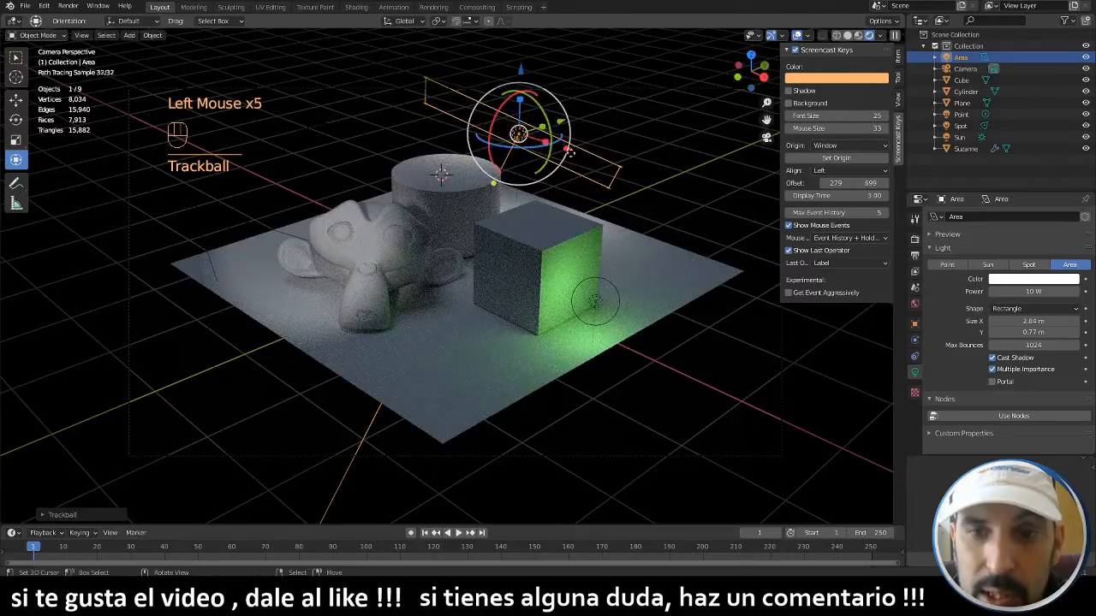
{"action": "left_click_drag", "start_coordinate": [608, 187], "coordinate": [613, 193]}
{"action": "left_click_drag", "start_coordinate": [567, 149], "coordinate": [626, 171]}
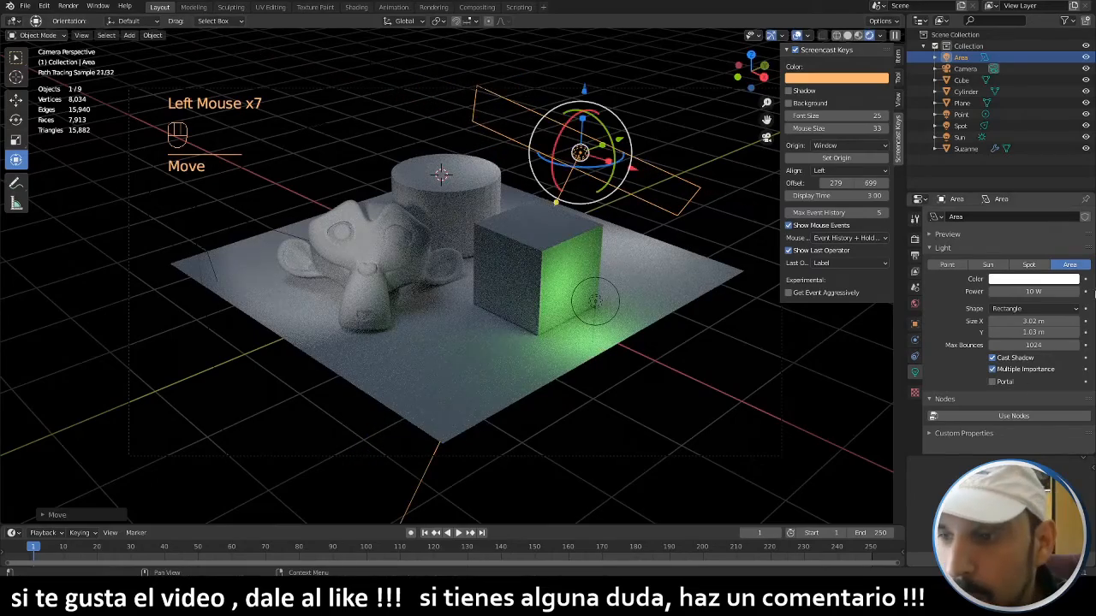
- Set the area light's colour to a light orange with saturation 0.544 and value 1.000
{"action": "left_click", "coordinate": [1016, 284]}
{"action": "left_click_drag", "start_coordinate": [1016, 167], "coordinate": [1010, 187]}
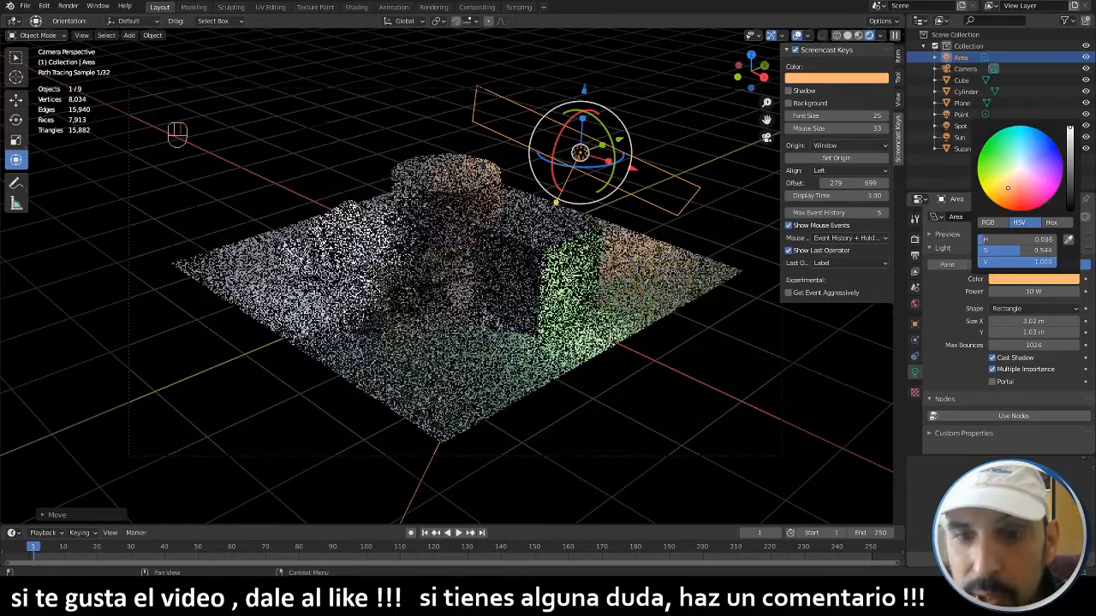
{"action": "middle_click_drag", "start_coordinate": [532, 240], "coordinate": [552, 246], "text": "shift"}
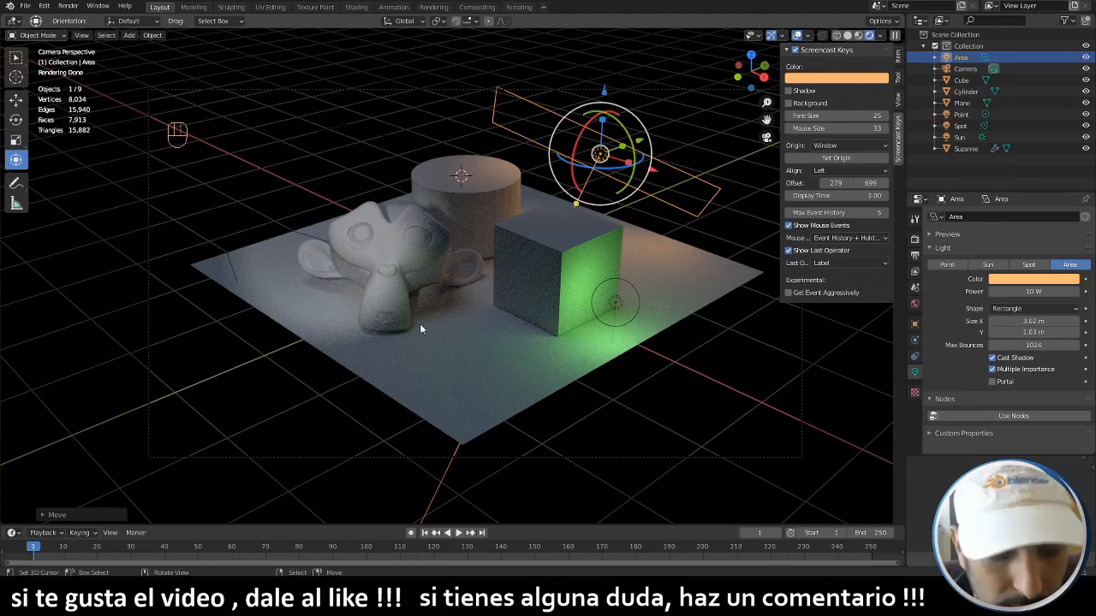
- Duplicate the cylinder, move the copy between the monkey head and the cube, and narrow it horizontally into a thin rod
{"action": "right_click", "coordinate": [469, 181]}
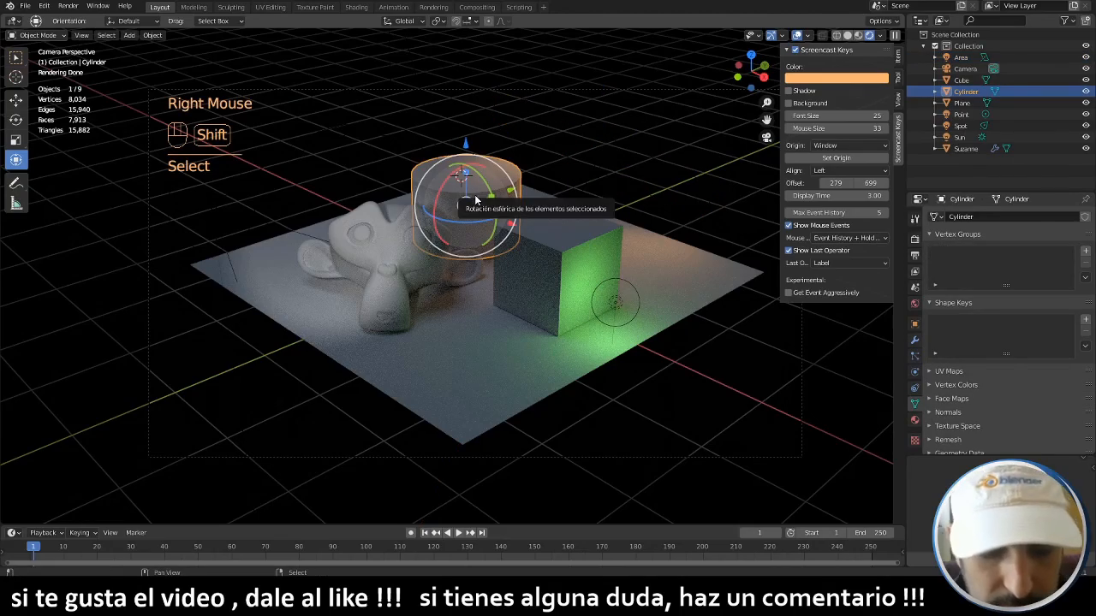
{"action": "key", "text": "shift+d"}
{"action": "left_click", "coordinate": [366, 238]}
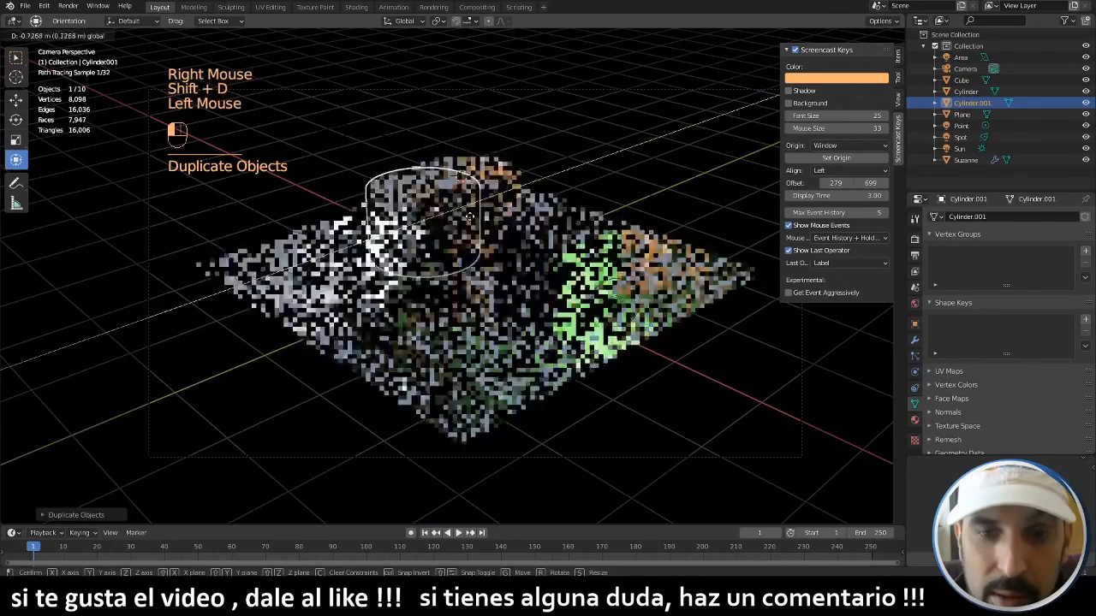
{"action": "left_click_drag", "start_coordinate": [392, 269], "coordinate": [530, 306]}
{"action": "left_click_drag", "start_coordinate": [462, 272], "coordinate": [467, 296], "text": "shift"}
{"action": "right_click", "coordinate": [466, 276]}
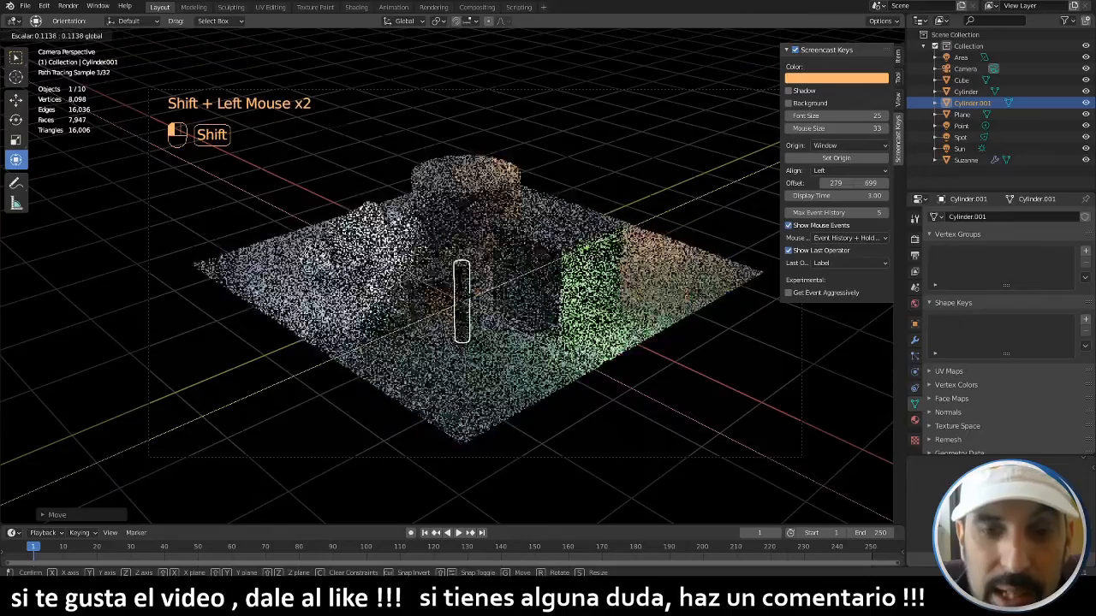
{"action": "left_click_drag", "start_coordinate": [463, 247], "coordinate": [463, 251]}
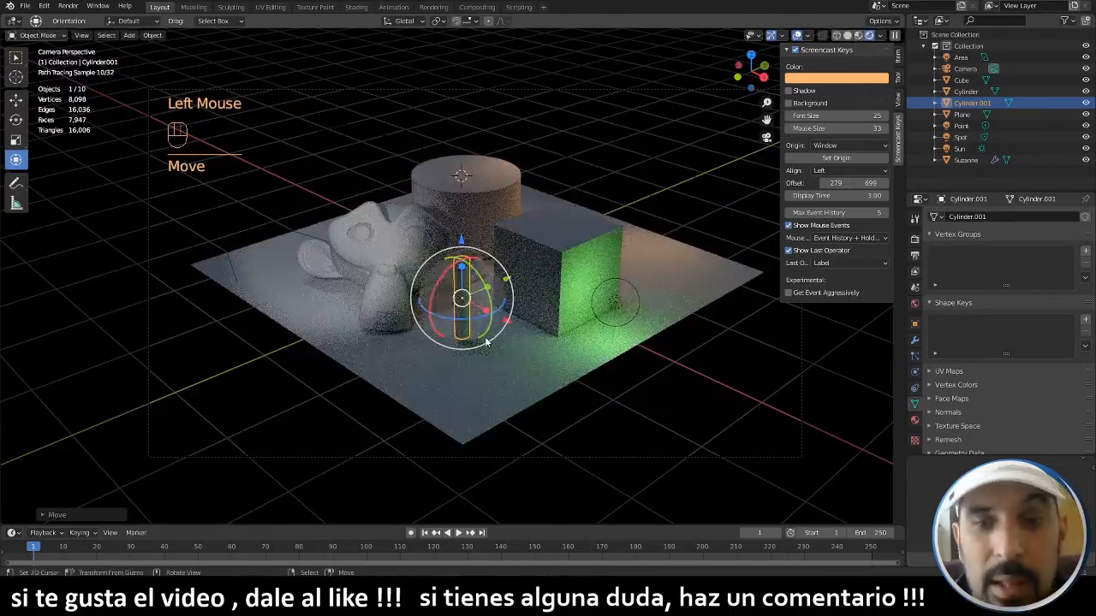
- Give the thin cylinder a new material and change its surface shader to Emission
{"action": "left_click", "coordinate": [915, 419]}
{"action": "left_click", "coordinate": [991, 254]}
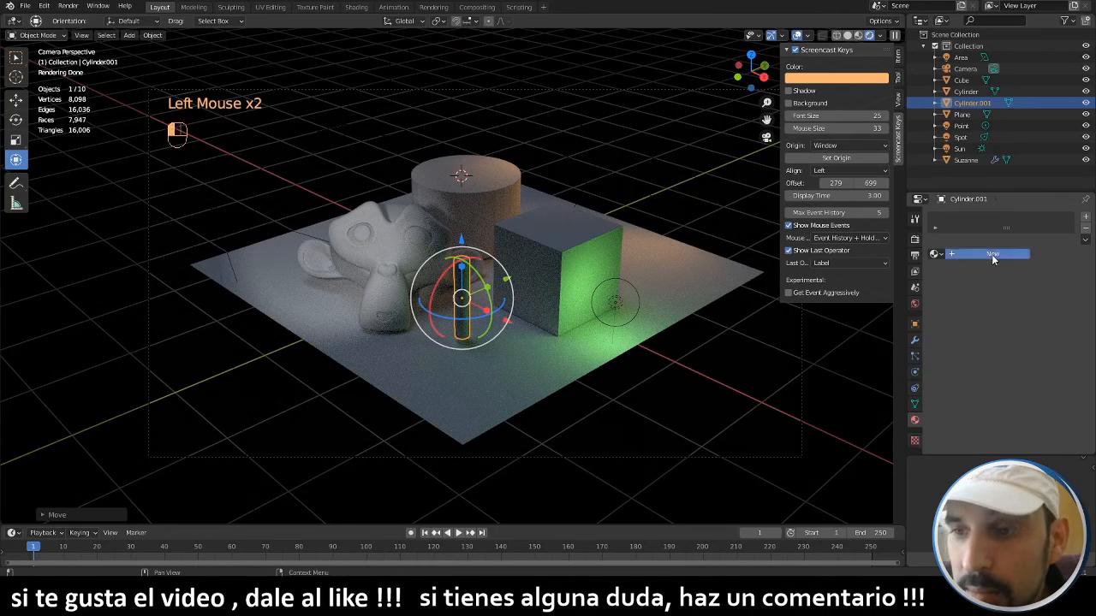
{"action": "left_click", "coordinate": [1032, 302]}
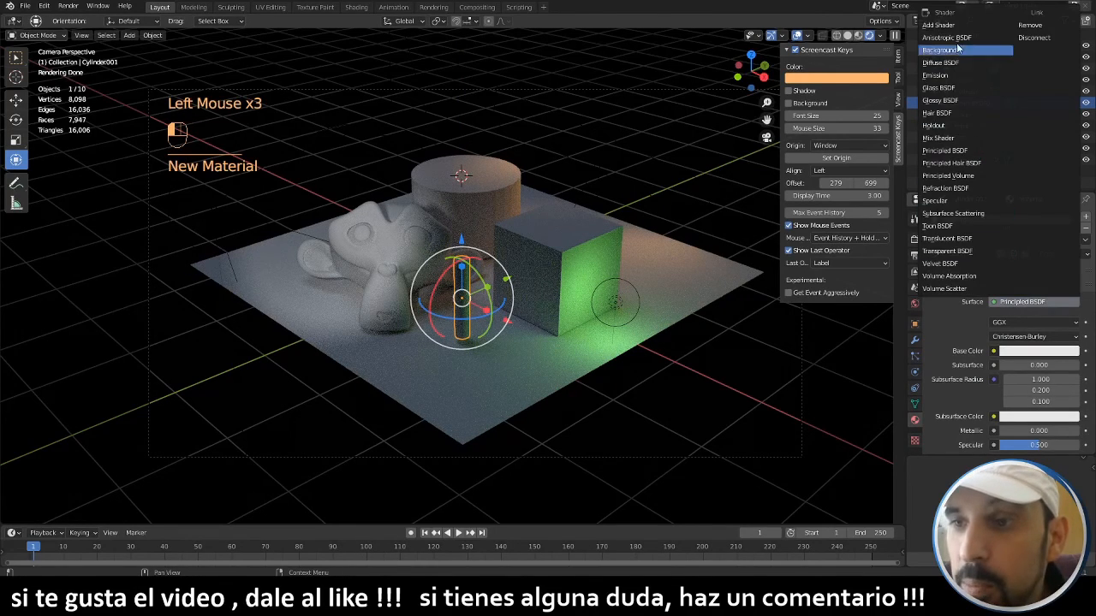
{"action": "left_click", "coordinate": [942, 76]}
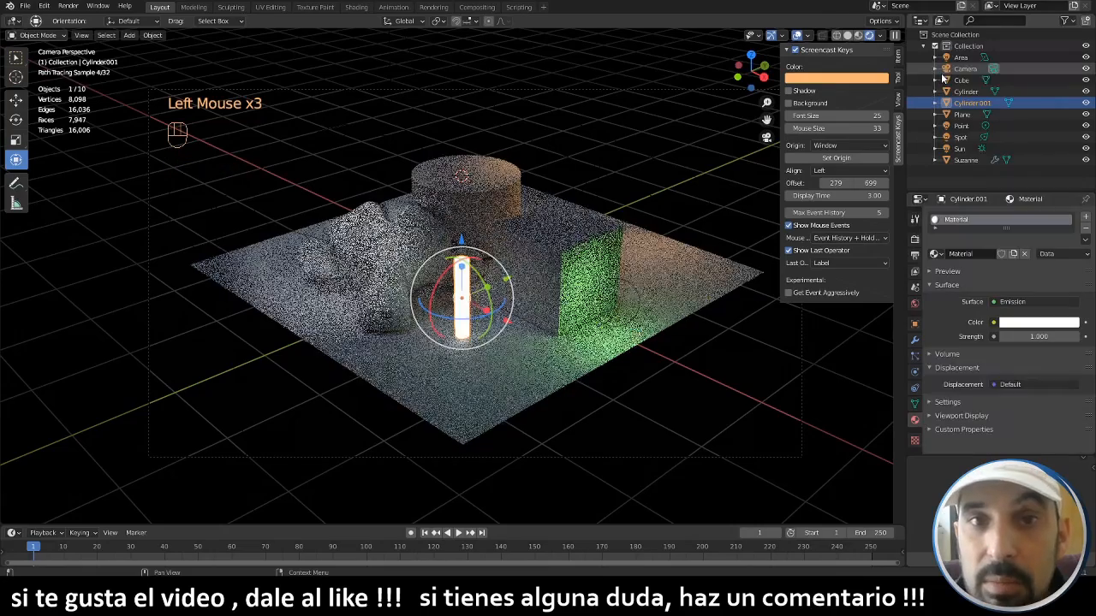
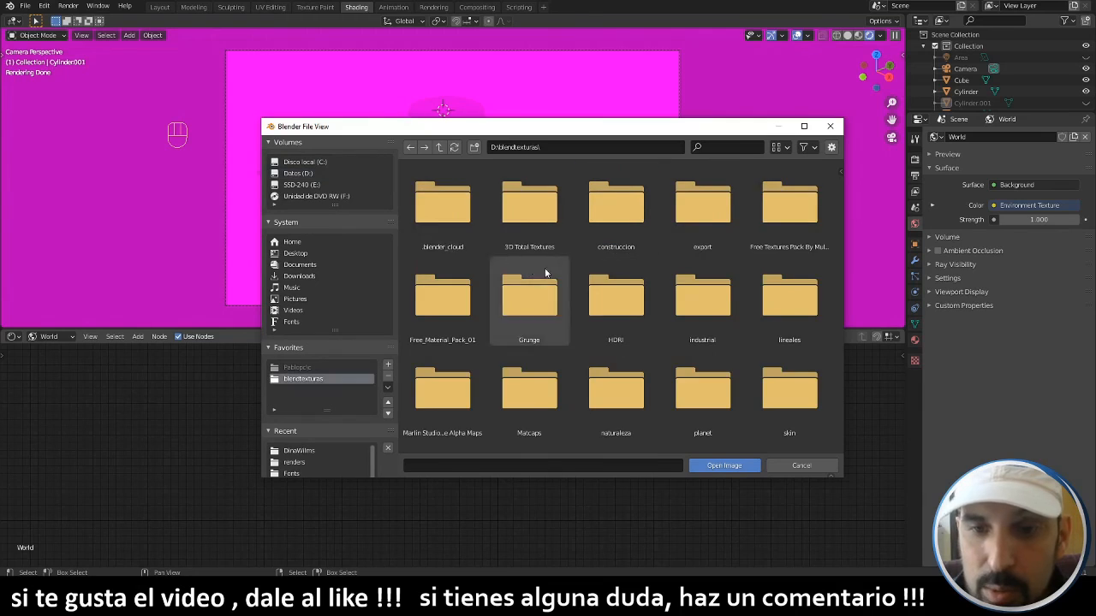
- Load georgentor_4k.hdr from the HDRI folder as the world environment texture and inspect the surroundings before returning to the camera view
{"action": "left_click", "coordinate": [618, 314]}
{"action": "double_click", "coordinate": [618, 314]}
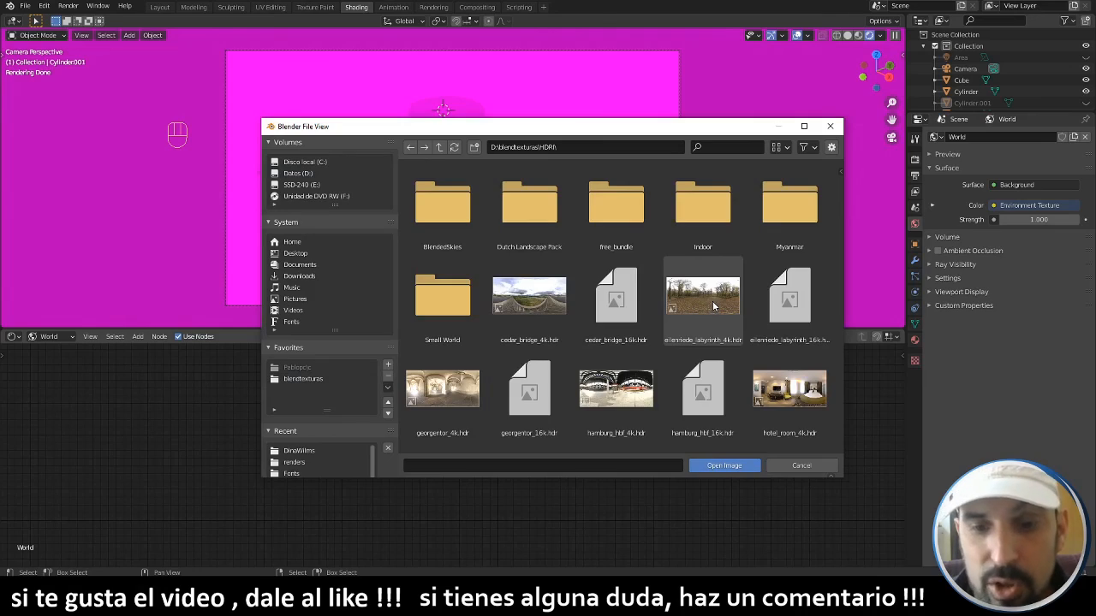
{"action": "double_click", "coordinate": [443, 383]}
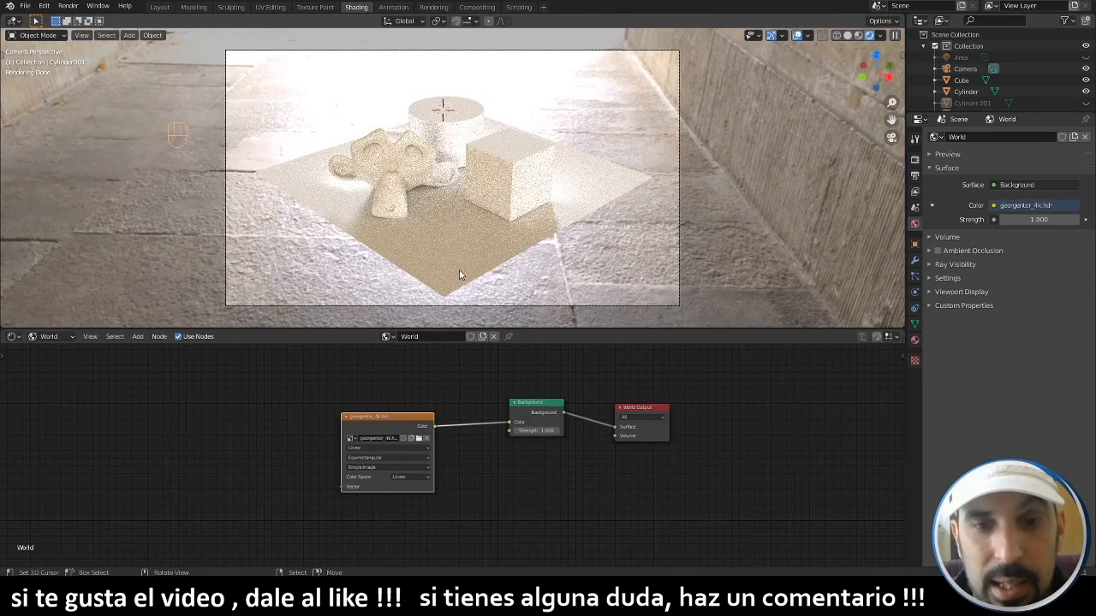
{"action": "middle_click_drag", "start_coordinate": [459, 271], "coordinate": [107, 153]}
{"action": "key", "text": "KP_0"}
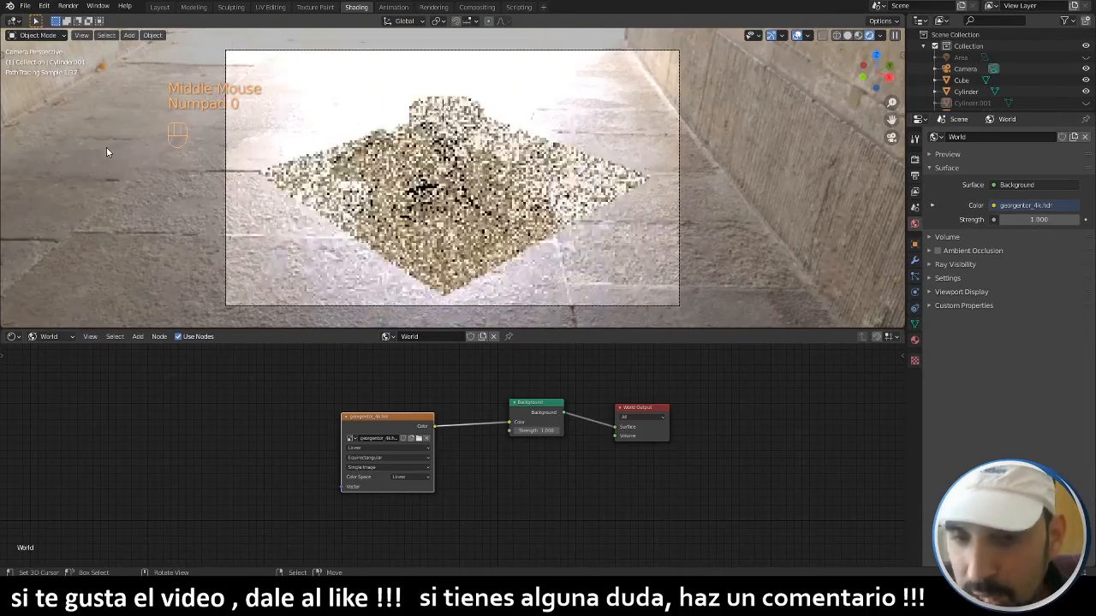
- Lower the world Background strength to 0.710 and move the environment texture node farther from the Background node
{"action": "scroll", "coordinate": [441, 454], "scroll_direction": "up", "scroll_amount": 4}
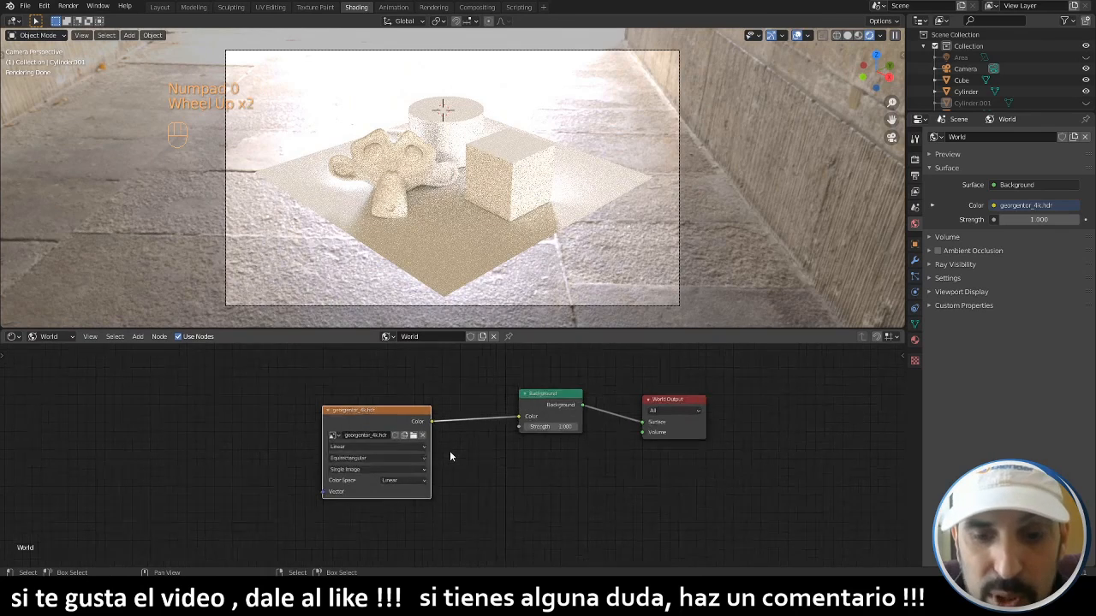
{"action": "left_click_drag", "start_coordinate": [560, 422], "coordinate": [505, 421]}
{"action": "key", "text": "shift"}
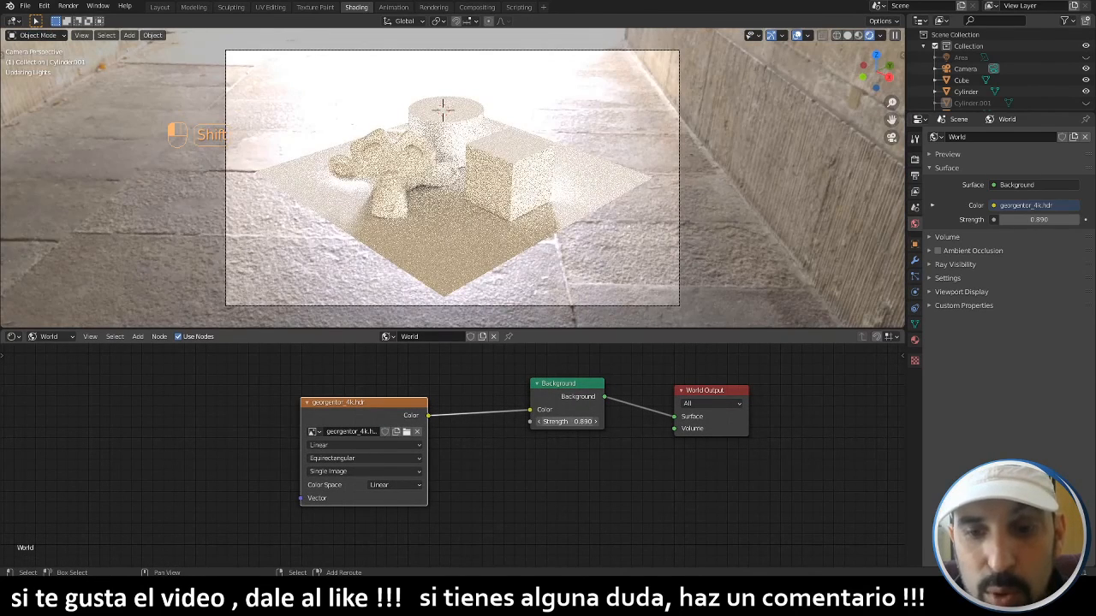
{"action": "left_click_drag", "start_coordinate": [557, 421], "coordinate": [347, 415], "text": "shift"}
- Insert an RGB Curves node between the georgentor_4k.hdr texture and the Background node
{"action": "key", "text": "shift+a"}
{"action": "mouse_move", "coordinate": [394, 419]}
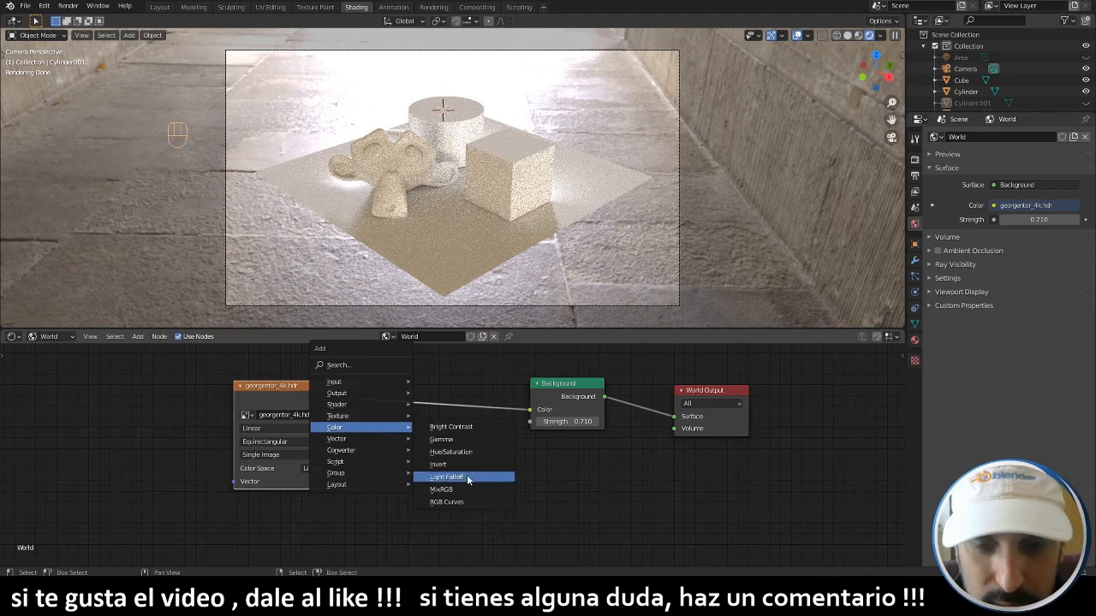
{"action": "left_click", "coordinate": [463, 504]}
{"action": "left_click", "coordinate": [432, 357]}
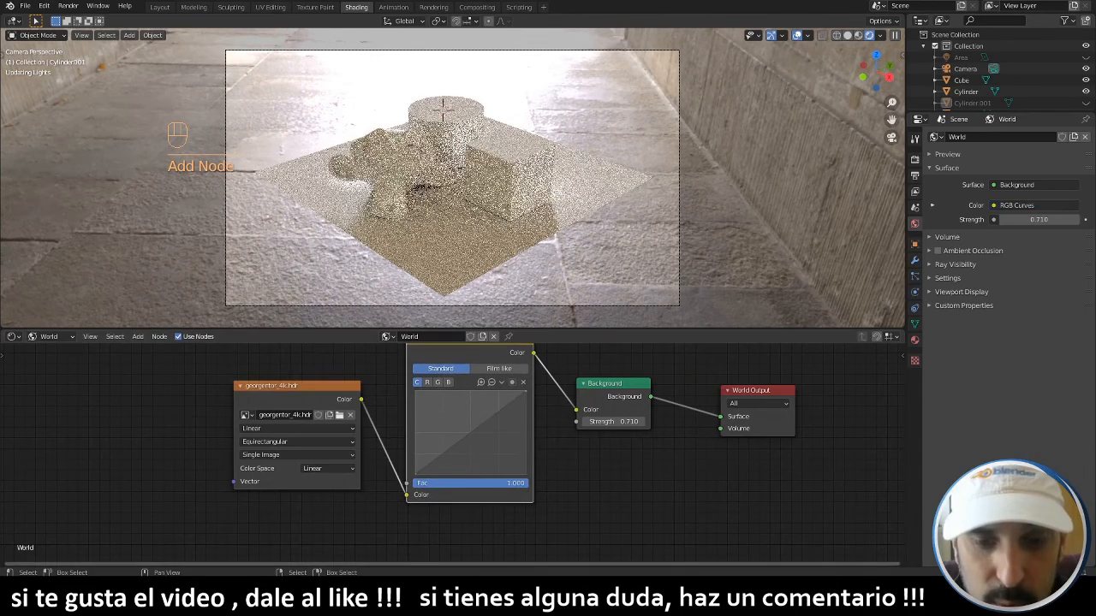
- Shape the combined RGB curve with a raised upper point and a lower point at X 0.24545, Y 0.35000
{"action": "left_click_drag", "start_coordinate": [492, 422], "coordinate": [481, 403]}
{"action": "left_click_drag", "start_coordinate": [438, 448], "coordinate": [442, 459]}
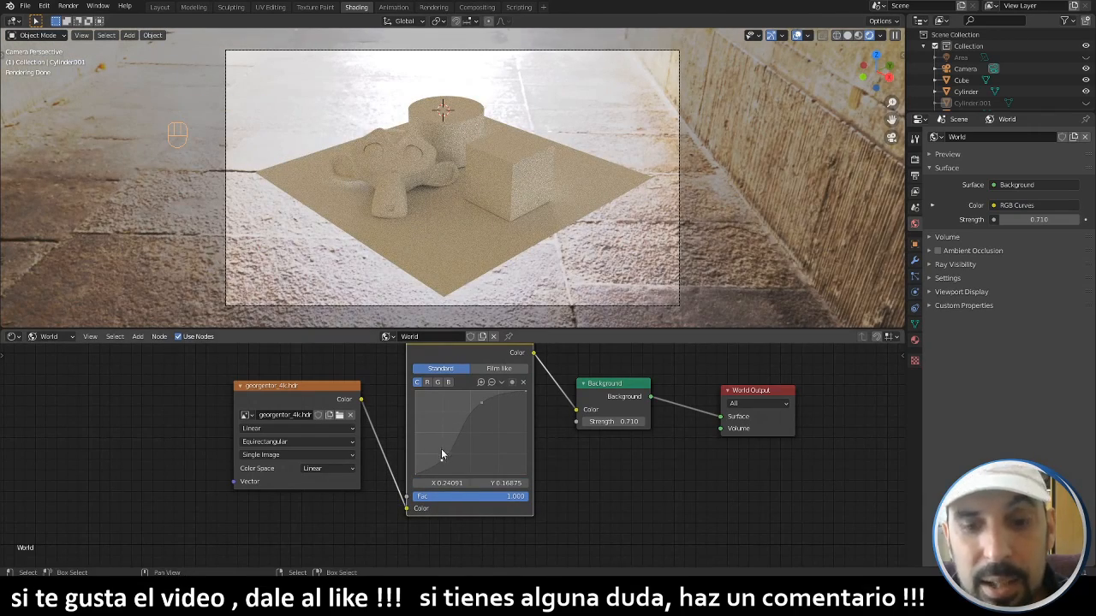
{"action": "mouse_move", "coordinate": [441, 453]}
{"action": "left_mouse_down"}
{"action": "mouse_move", "coordinate": [441, 431]}
{"action": "mouse_move", "coordinate": [424, 443]}
{"action": "mouse_move", "coordinate": [434, 433]}
{"action": "mouse_move", "coordinate": [441, 446]}
{"action": "left_mouse_up"}
{"action": "middle_click_drag", "start_coordinate": [231, 391], "coordinate": [397, 409]}
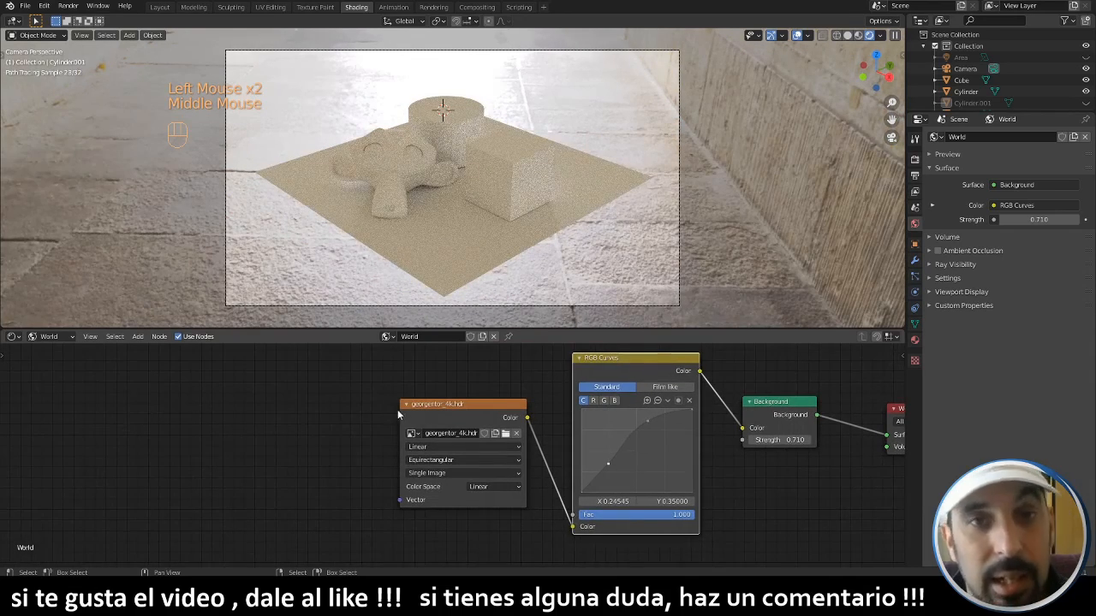
- Add Texture Coordinate and Mapping nodes before the georgentor_4k.hdr environment texture and arrange them in the node tree
{"action": "key", "text": "shift+a"}
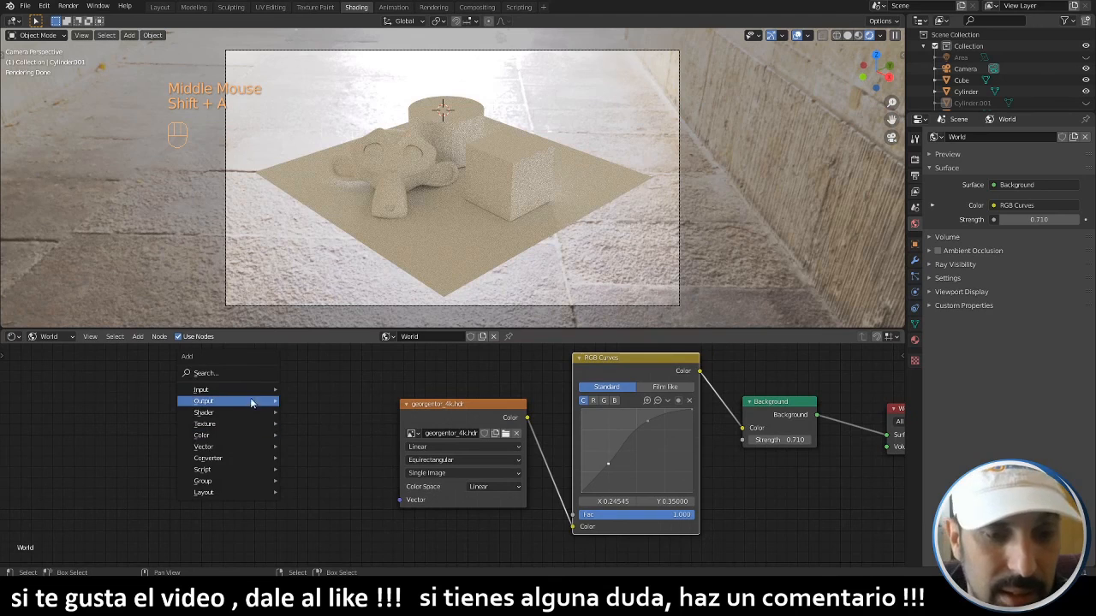
{"action": "left_click", "coordinate": [442, 410]}
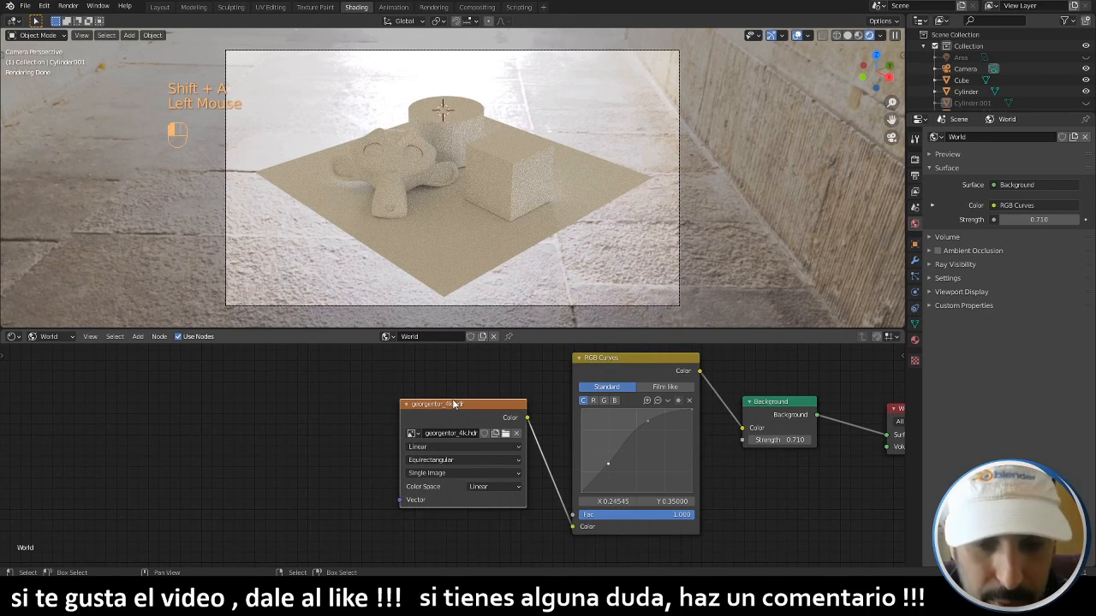
{"action": "key", "text": "ctrl+t"}
{"action": "left_click_drag", "start_coordinate": [173, 407], "coordinate": [151, 407]}
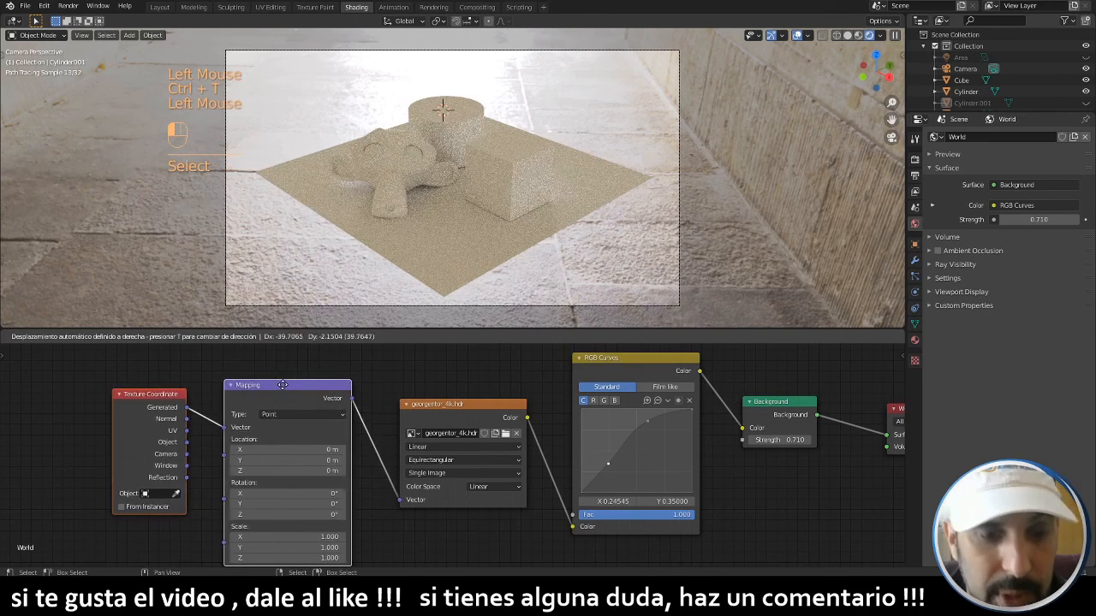
{"action": "left_click", "coordinate": [149, 408]}
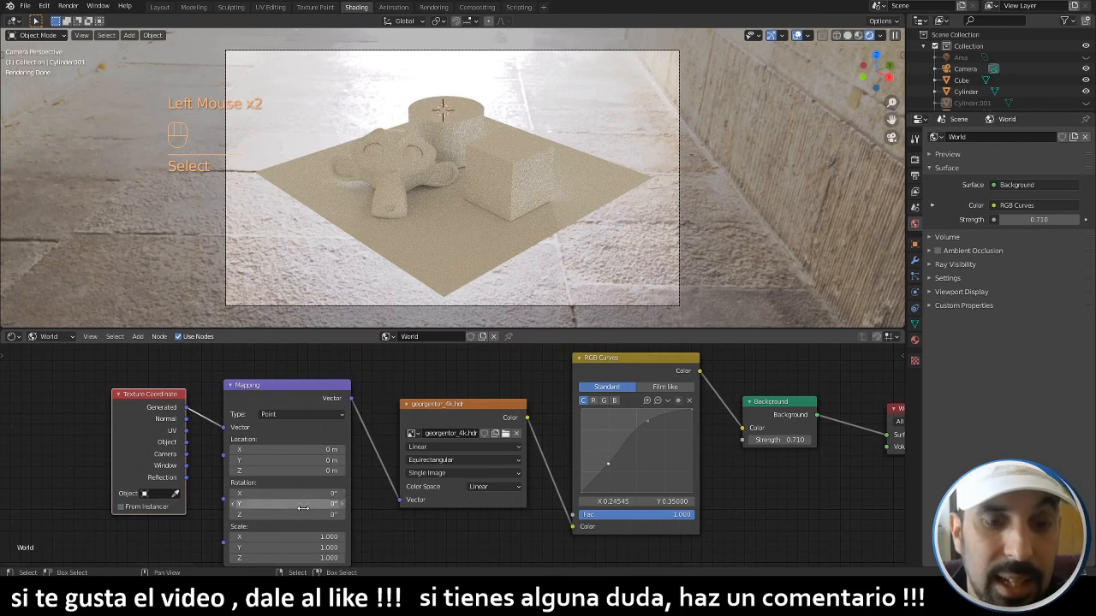
{"action": "middle_click_drag", "start_coordinate": [321, 519], "coordinate": [293, 486]}
{"action": "left_click", "coordinate": [250, 363]}
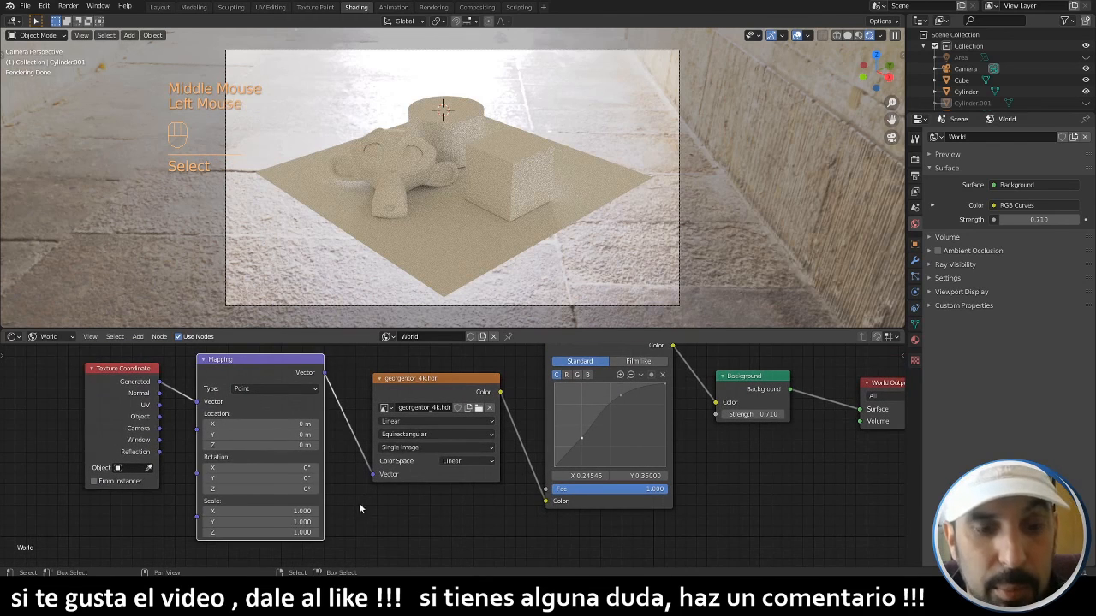
{"action": "middle_click_drag", "start_coordinate": [359, 502], "coordinate": [375, 531]}
- Try rotating the environment about X and Y in the Mapping node, and reset both rotations to 0°
{"action": "left_click_drag", "start_coordinate": [291, 470], "coordinate": [325, 470]}
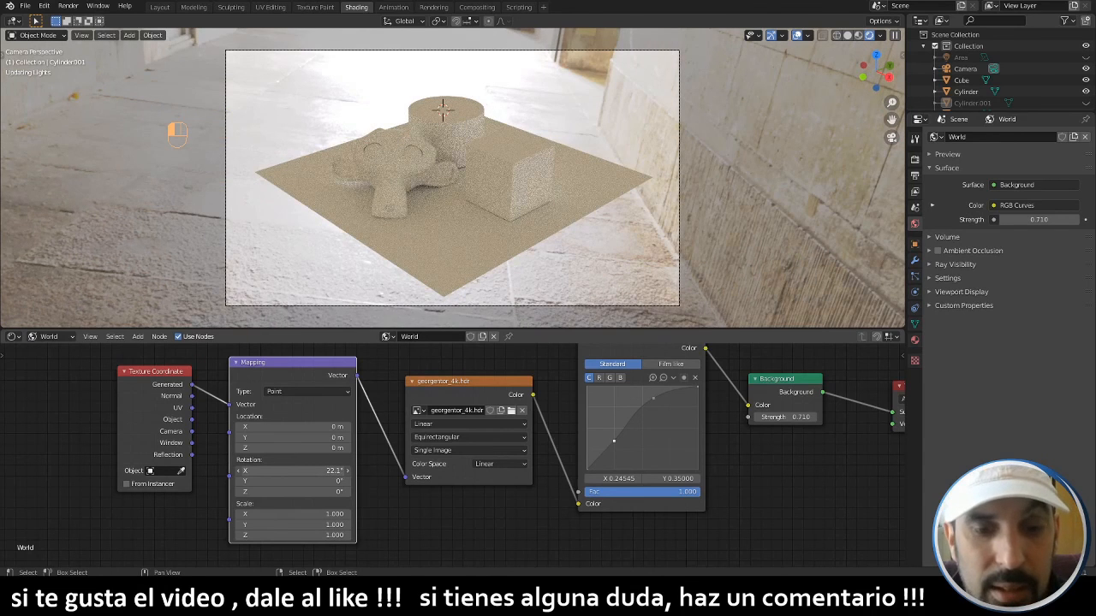
{"action": "mouse_move", "coordinate": [291, 481]}
{"action": "left_mouse_down"}
{"action": "mouse_move", "coordinate": [301, 481]}
{"action": "mouse_move", "coordinate": [274, 491]}
{"action": "mouse_move", "coordinate": [276, 481]}
{"action": "left_mouse_up"}
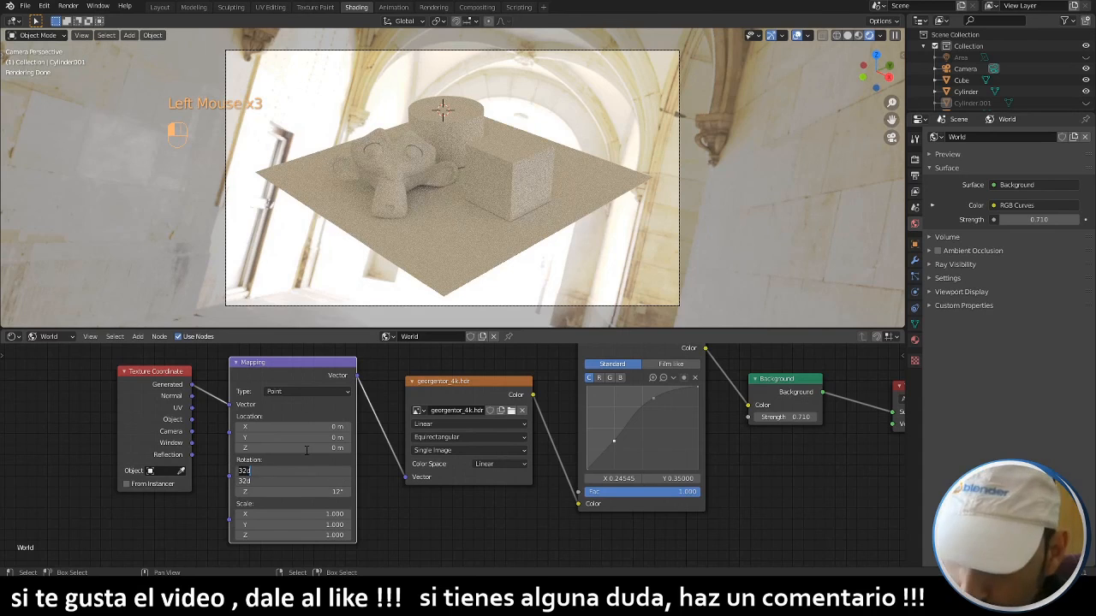
{"action": "type", "text": "0"}
{"action": "key", "text": "Return"}
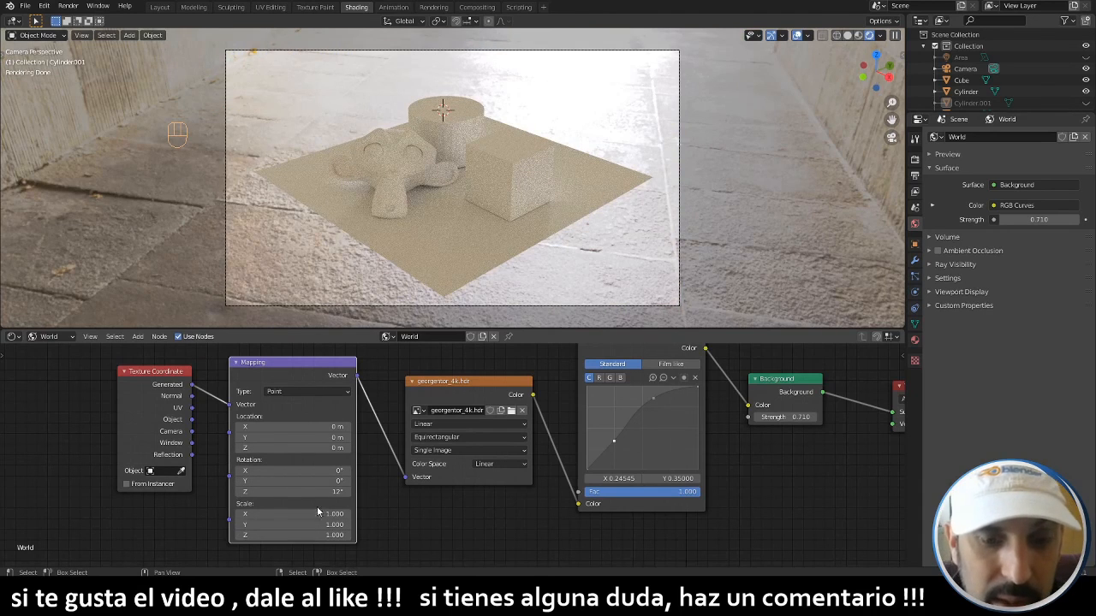
- Rotate the HDRI environment by setting the Mapping node's Z rotation to -97.5°
{"action": "left_click_drag", "start_coordinate": [316, 491], "coordinate": [318, 491]}
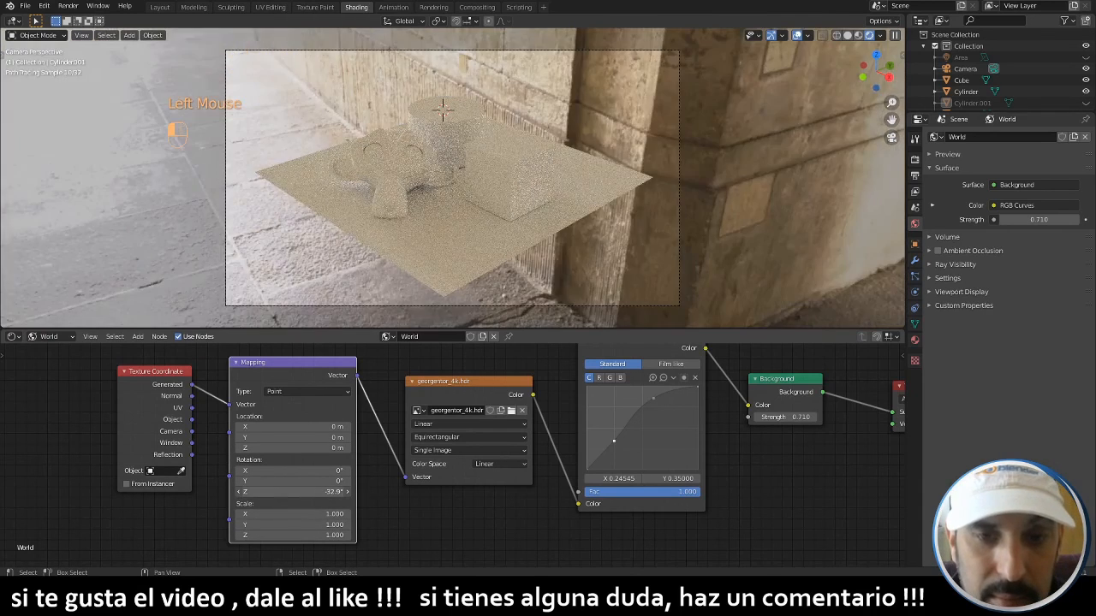
{"action": "left_click_drag", "start_coordinate": [318, 492], "coordinate": [308, 491]}
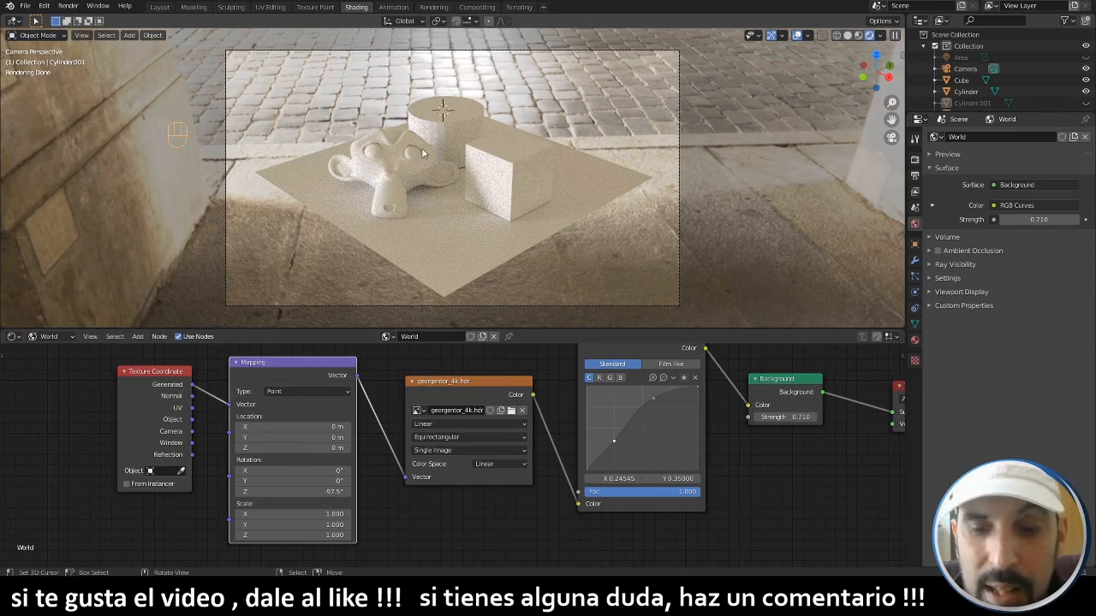
- Shape the green channel of the RGB Curves node with a raised upper point and a lower point at X 0.44091, Y 0.18125
{"action": "middle_click_drag", "start_coordinate": [624, 384], "coordinate": [467, 406]}
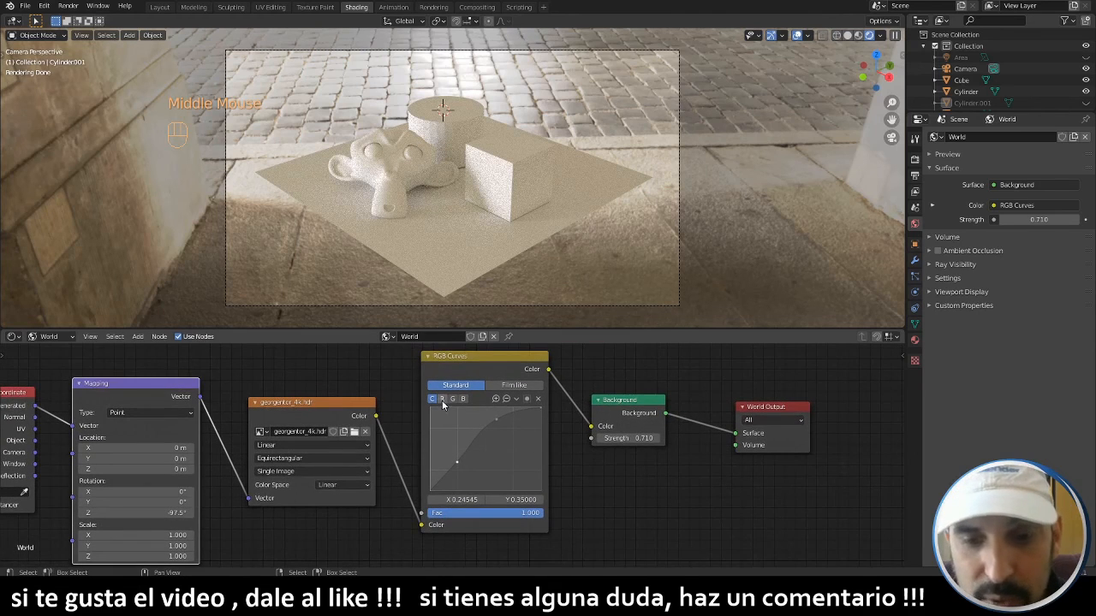
{"action": "left_click", "coordinate": [451, 401]}
{"action": "left_click_drag", "start_coordinate": [483, 454], "coordinate": [494, 469]}
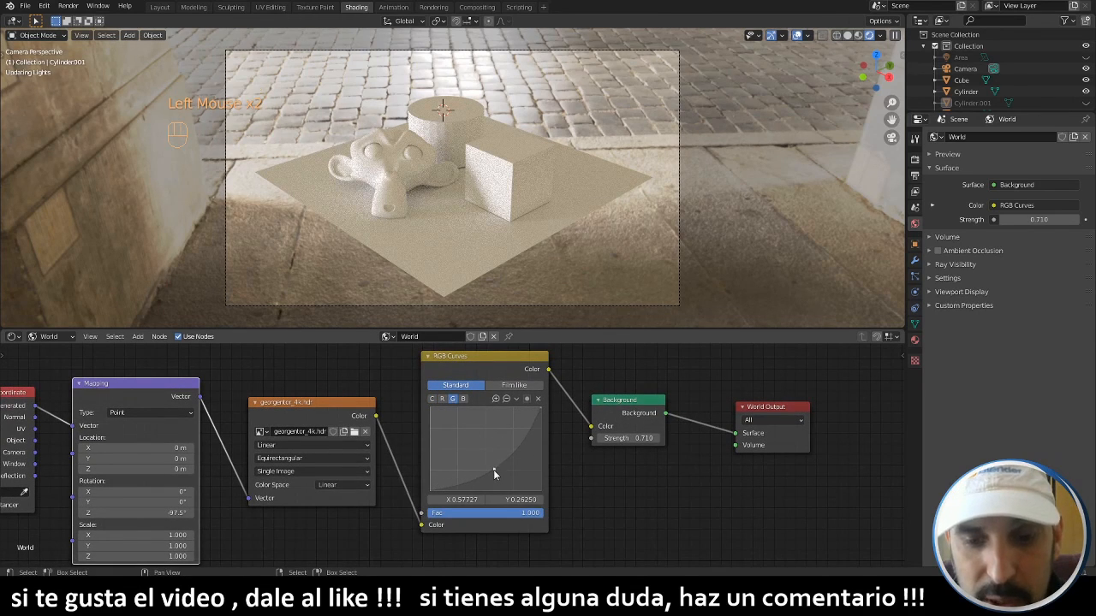
{"action": "left_click", "coordinate": [525, 432]}
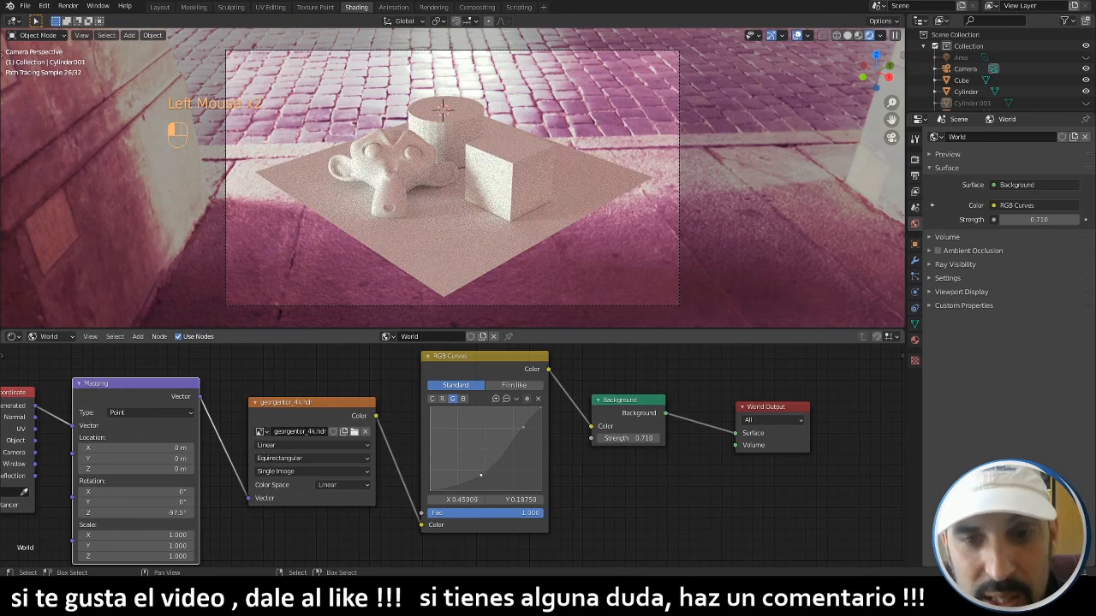
{"action": "left_click_drag", "start_coordinate": [481, 474], "coordinate": [478, 476]}
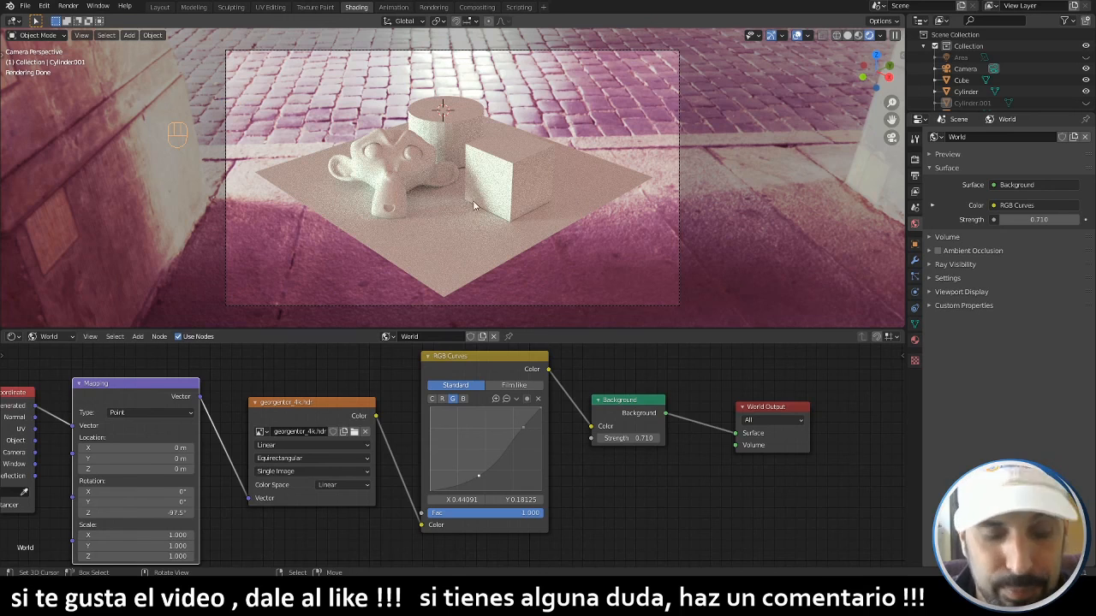
- Disconnect the RGB Curves output from the Background node's Color input
{"action": "middle_click_drag", "start_coordinate": [595, 507], "coordinate": [653, 526]}
{"action": "scroll", "coordinate": [622, 512], "scroll_direction": "down", "scroll_amount": 5}
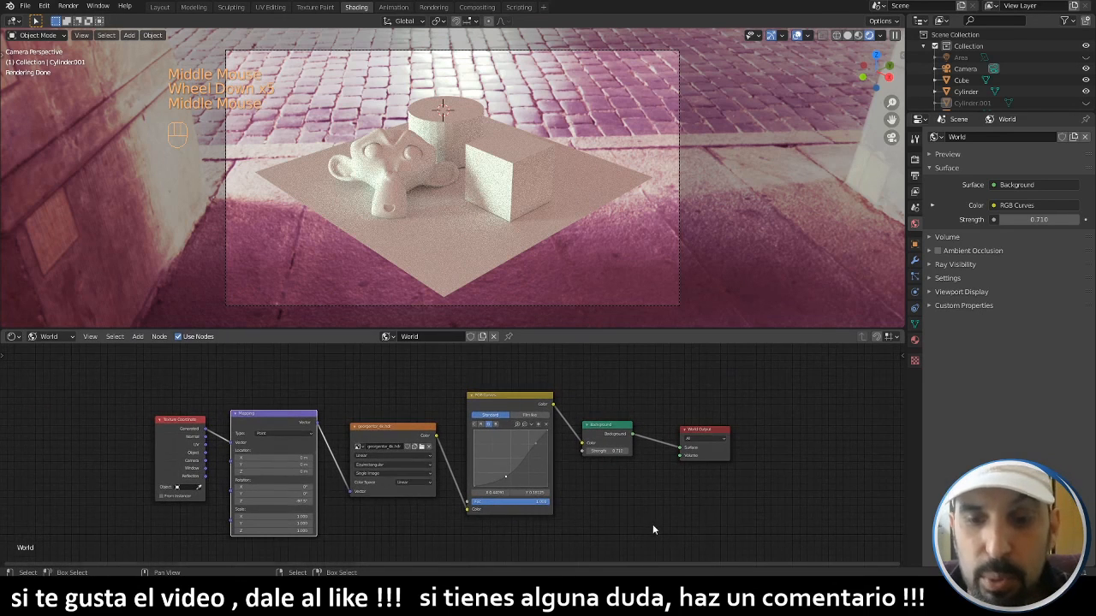
{"action": "left_click", "coordinate": [512, 397]}
{"action": "left_click", "coordinate": [392, 426], "text": "shift"}
{"action": "left_click", "coordinate": [294, 419], "text": "shift"}
{"action": "left_click", "coordinate": [184, 420], "text": "shift"}
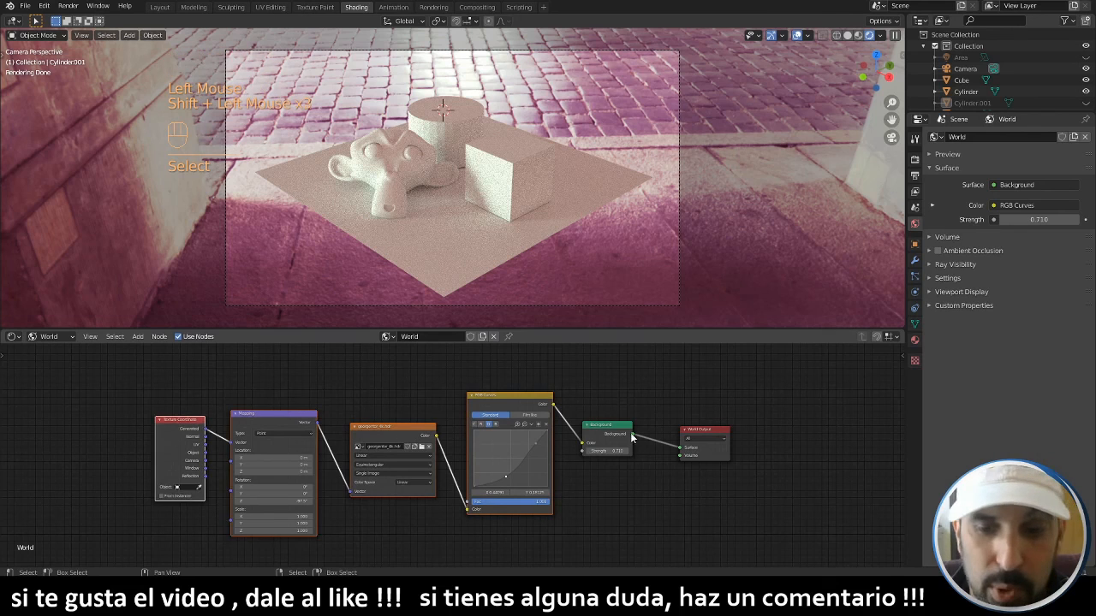
{"action": "left_click_drag", "start_coordinate": [582, 443], "coordinate": [571, 432]}
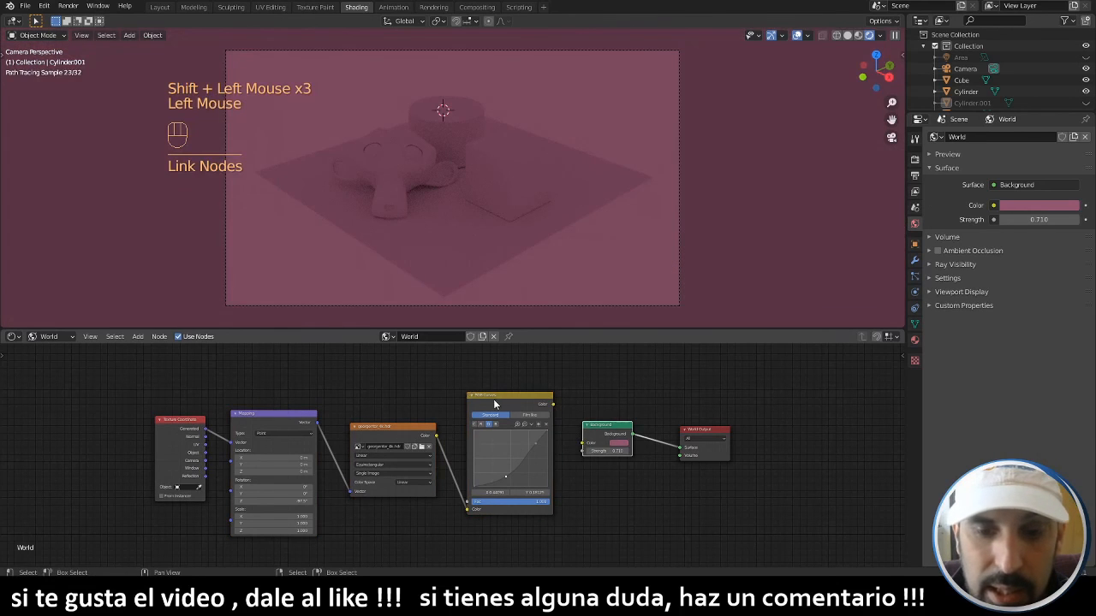
- Mute the Texture Coordinate, Mapping, environment texture and RGB Curves nodes together and move them away from the Background node
{"action": "left_click", "coordinate": [518, 382]}
{"action": "key", "text": "b"}
{"action": "left_click_drag", "start_coordinate": [560, 359], "coordinate": [108, 543]}
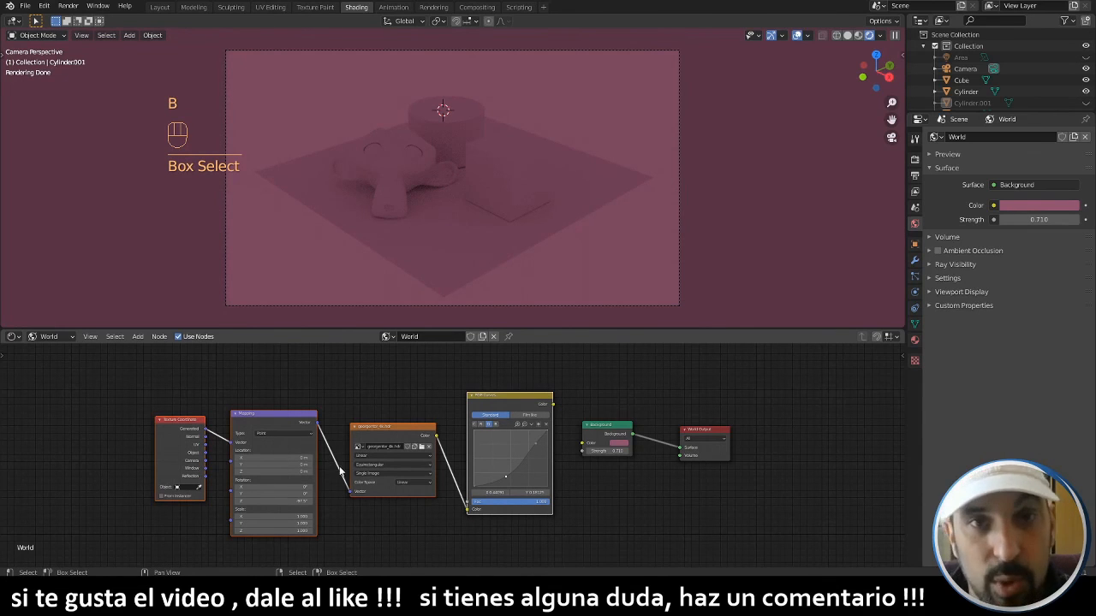
{"action": "key", "text": "m"}
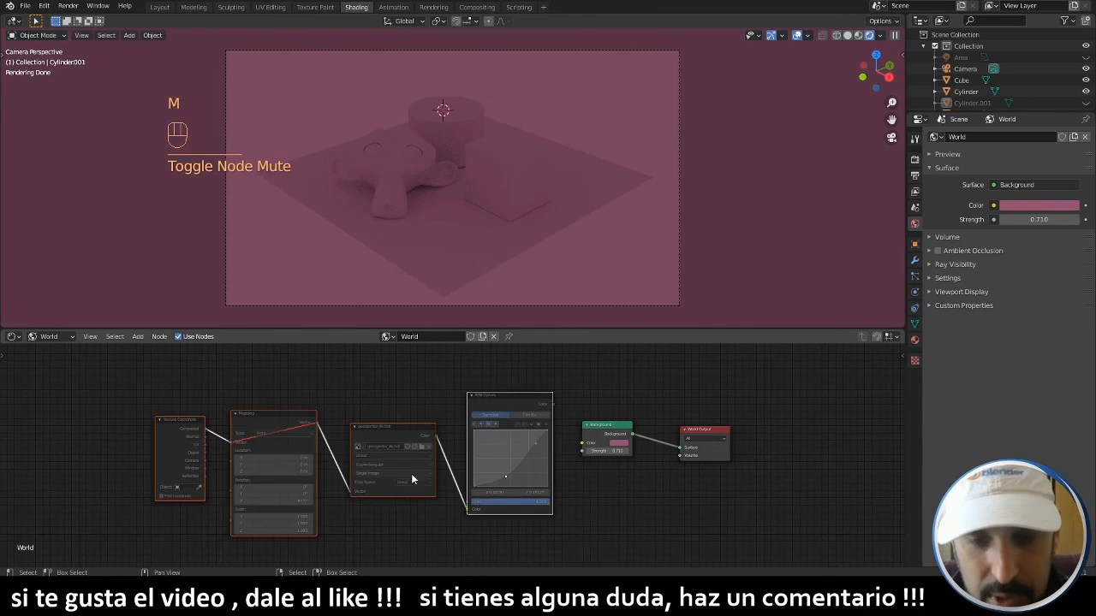
{"action": "key", "text": "g"}
{"action": "left_click", "coordinate": [143, 435]}
- Add a Sky Texture node and connect its Color output to the Background node's Color input
{"action": "key", "text": "shift+a"}
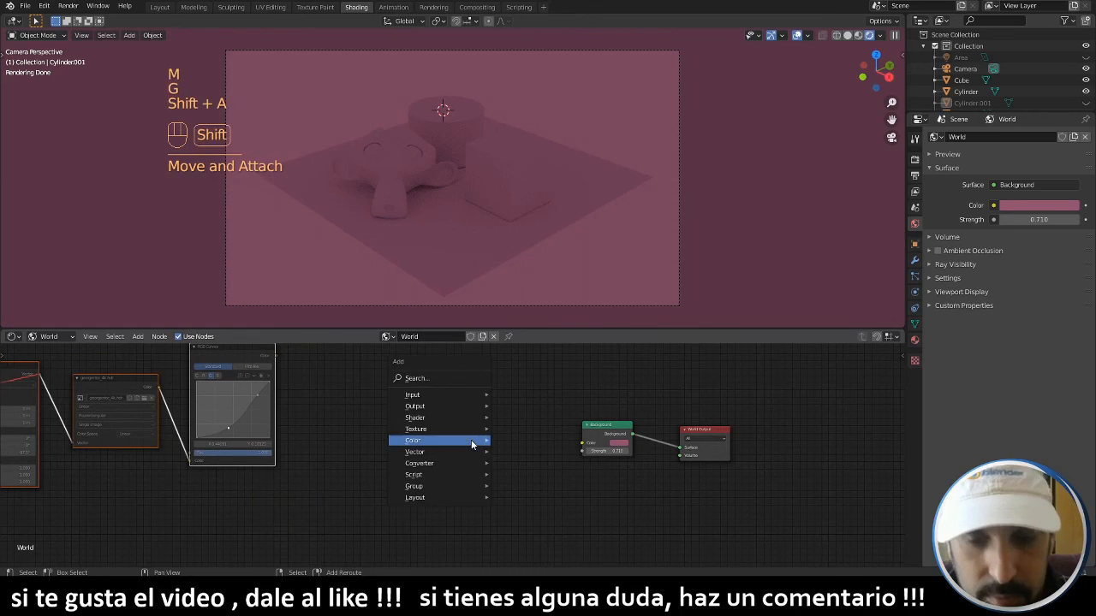
{"action": "mouse_move", "coordinate": [472, 445]}
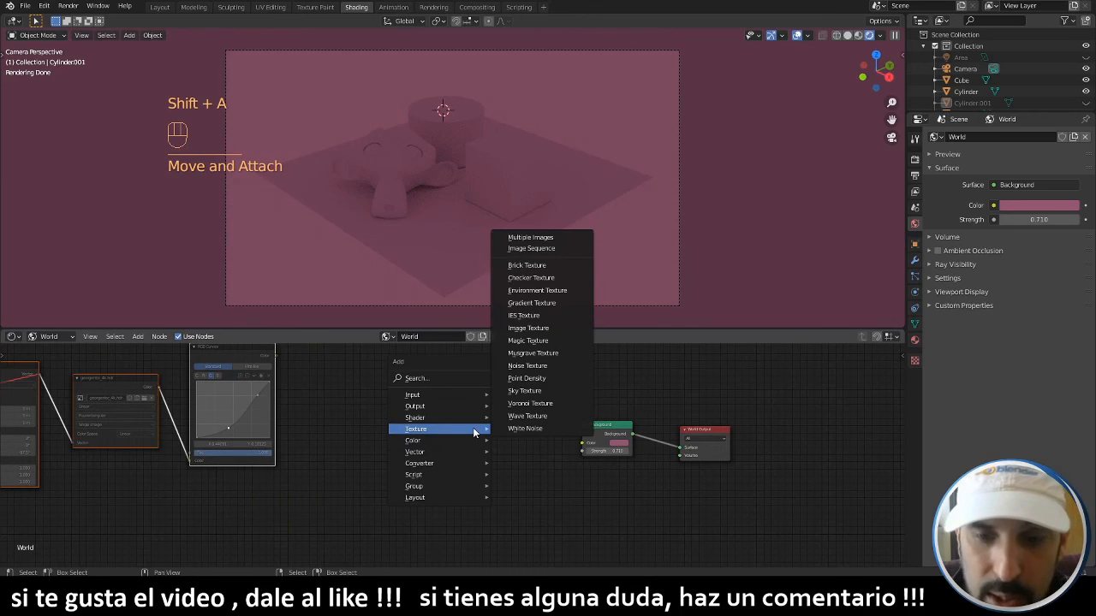
{"action": "left_click", "coordinate": [559, 391]}
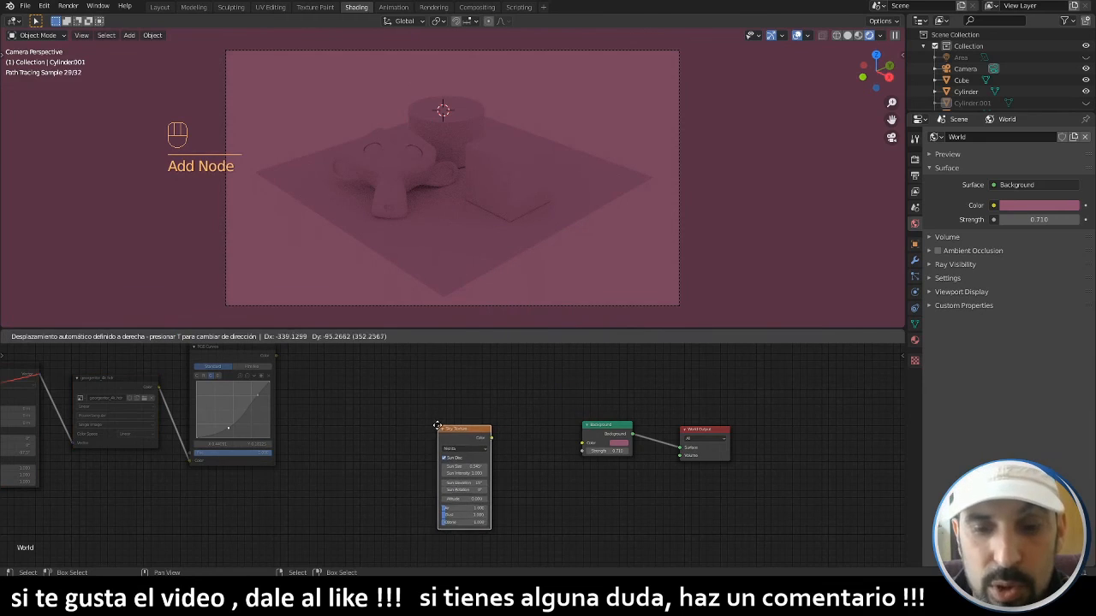
{"action": "left_click", "coordinate": [488, 437]}
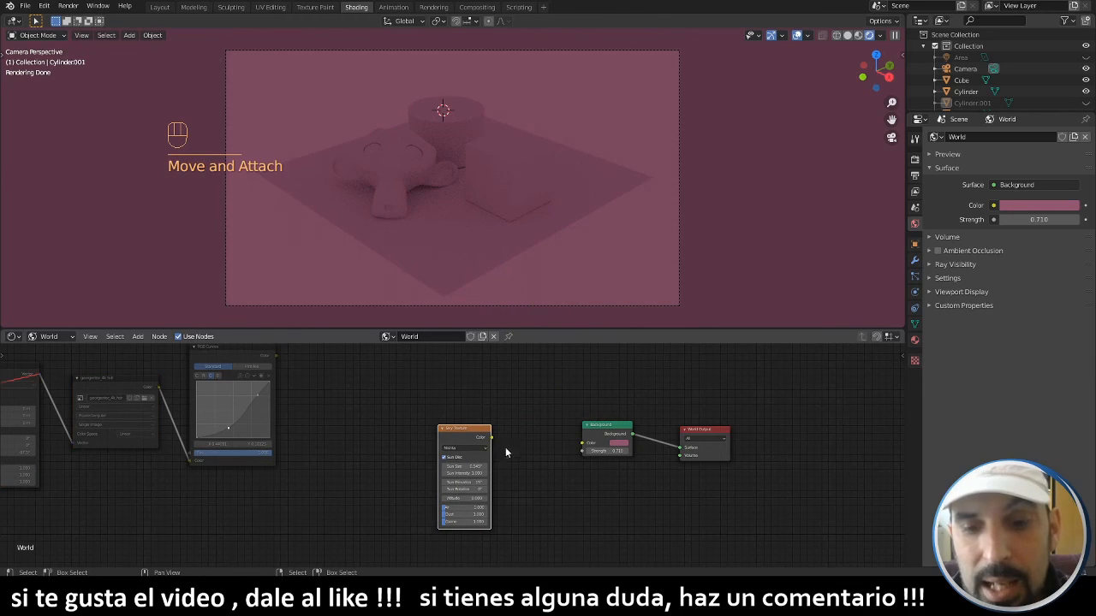
{"action": "scroll", "coordinate": [505, 452], "scroll_direction": "up", "scroll_amount": 3}
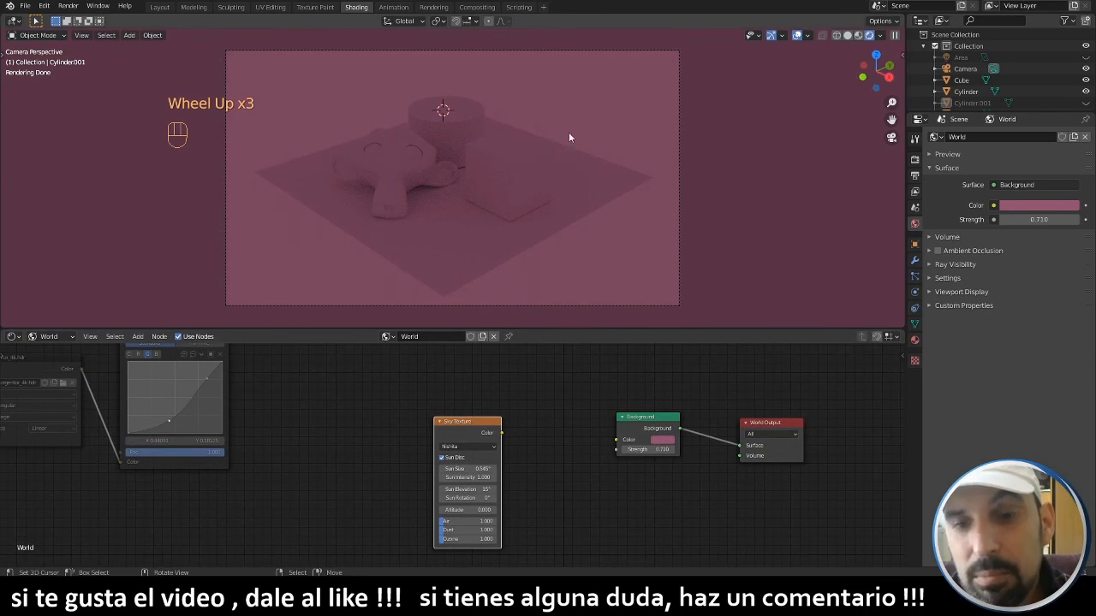
{"action": "left_click_drag", "start_coordinate": [502, 432], "coordinate": [541, 440]}
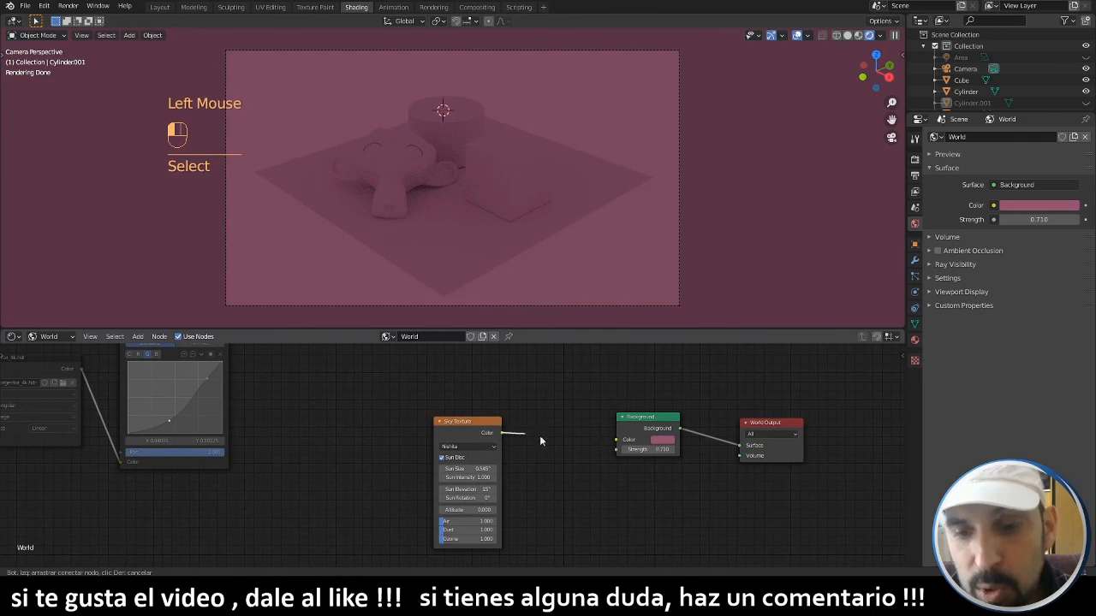
{"action": "left_click_drag", "start_coordinate": [623, 442], "coordinate": [618, 439]}
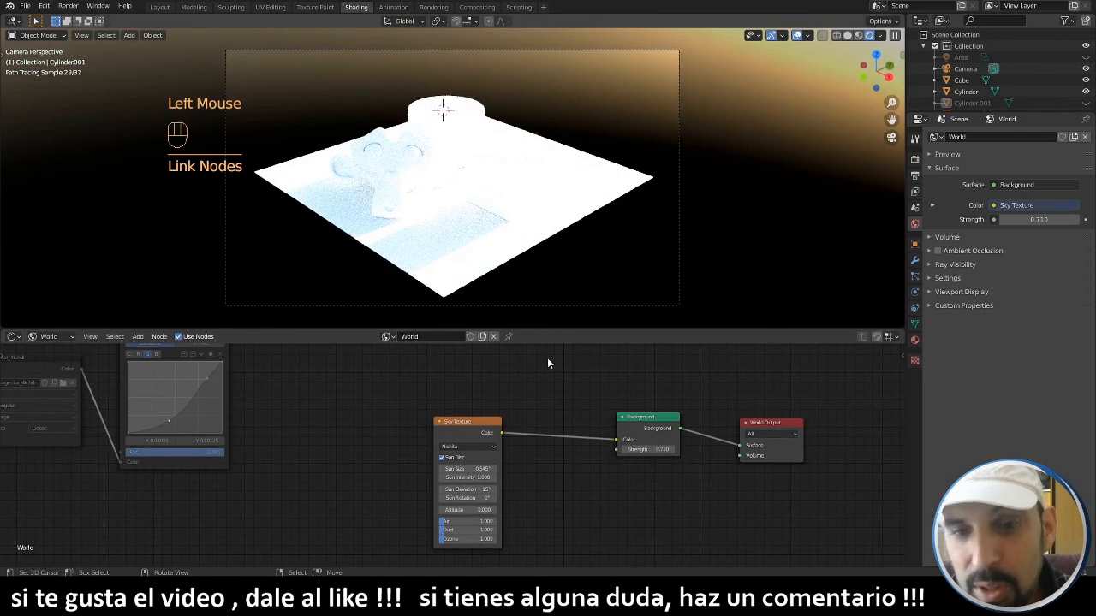
- Keep the Sky Texture on the Nishita sky type and set Dust to 0.462 and Ozone to 2.462
{"action": "scroll", "coordinate": [519, 484], "scroll_direction": "up", "scroll_amount": 4}
{"action": "left_click", "coordinate": [491, 442]}
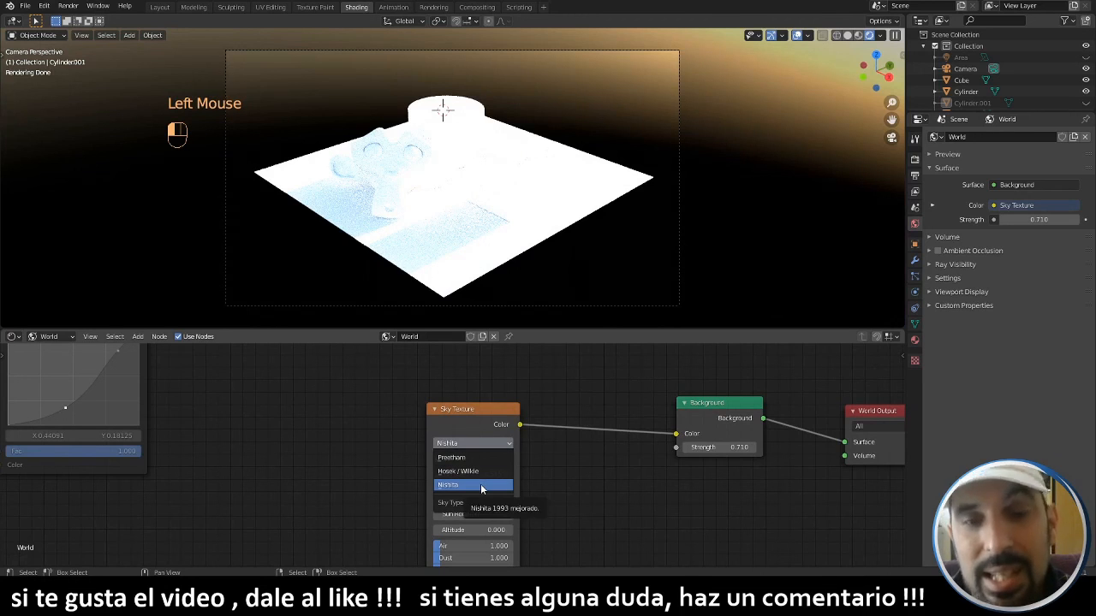
{"action": "left_click", "coordinate": [534, 491]}
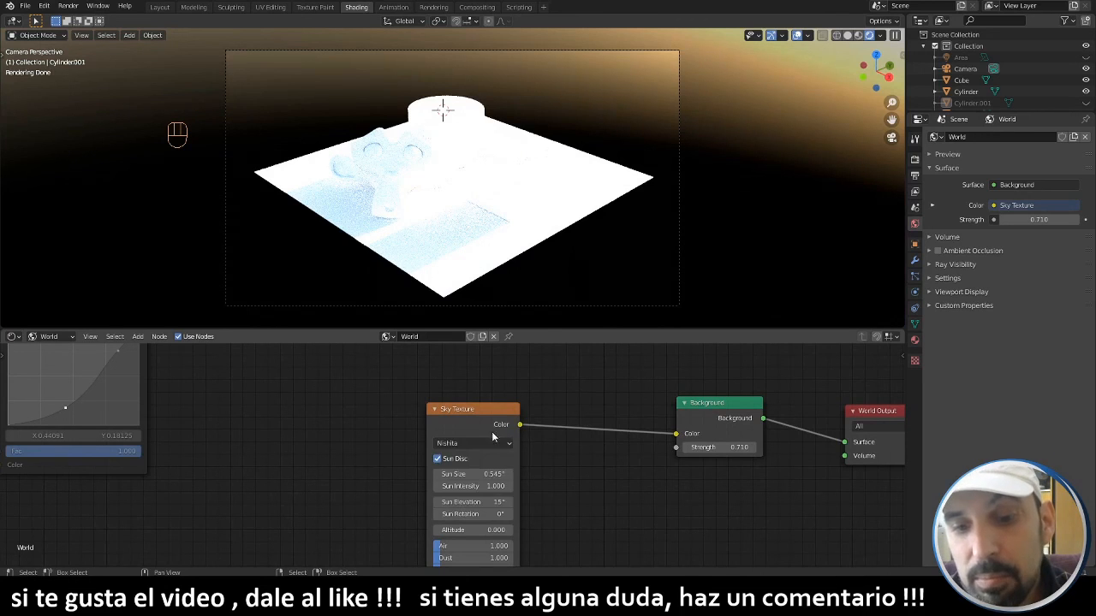
{"action": "left_click_drag", "start_coordinate": [491, 432], "coordinate": [524, 411]}
{"action": "middle_click_drag", "start_coordinate": [684, 506], "coordinate": [629, 488]}
{"action": "middle_click_drag", "start_coordinate": [556, 538], "coordinate": [423, 533]}
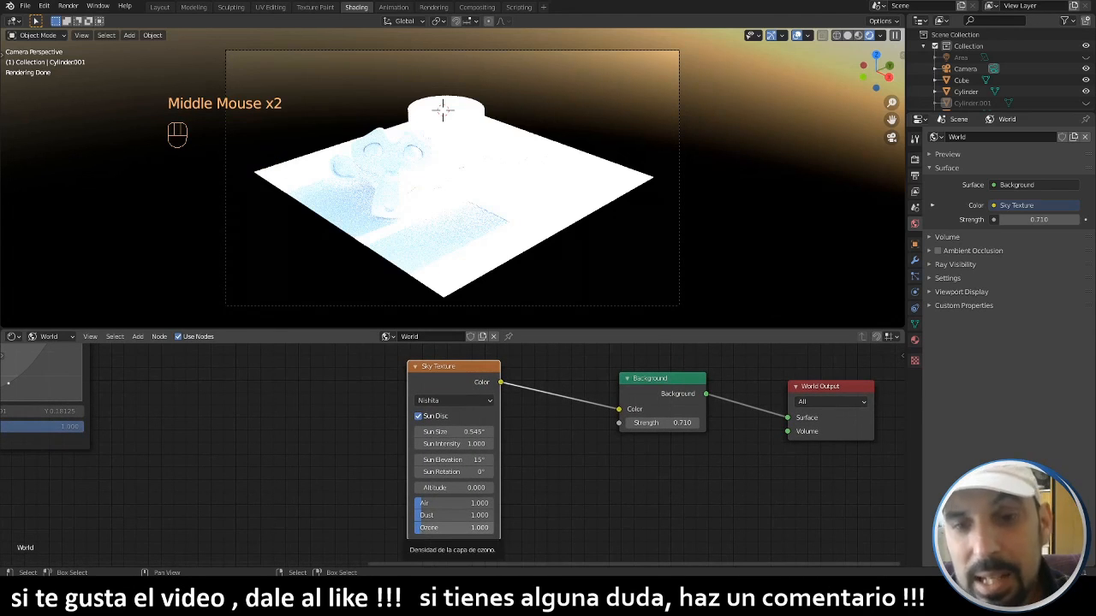
{"action": "left_click_drag", "start_coordinate": [423, 528], "coordinate": [421, 504]}
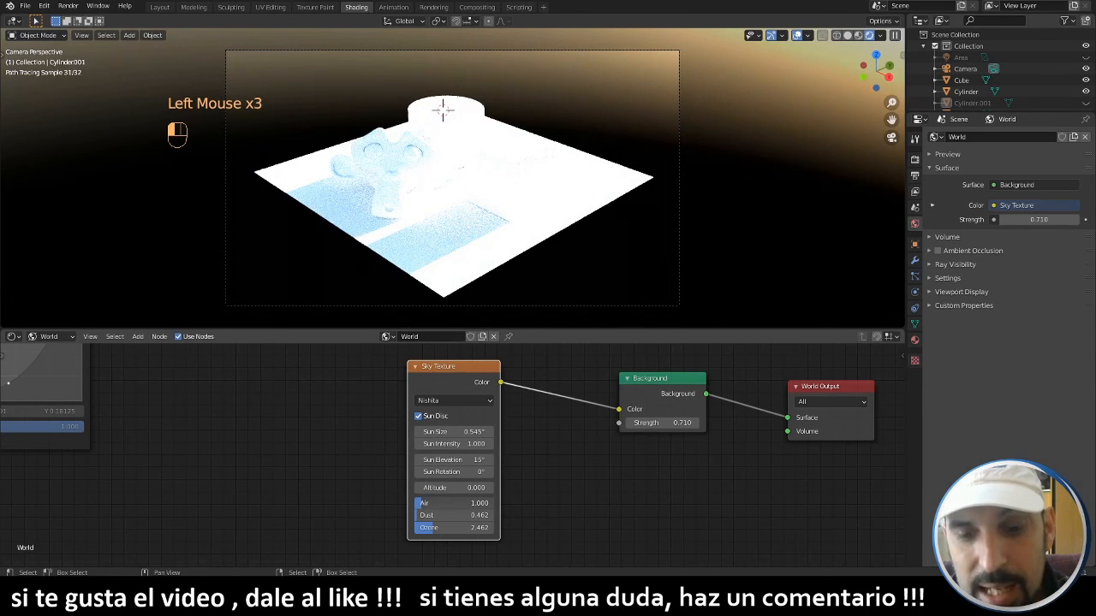
{"action": "left_click", "coordinate": [595, 522]}
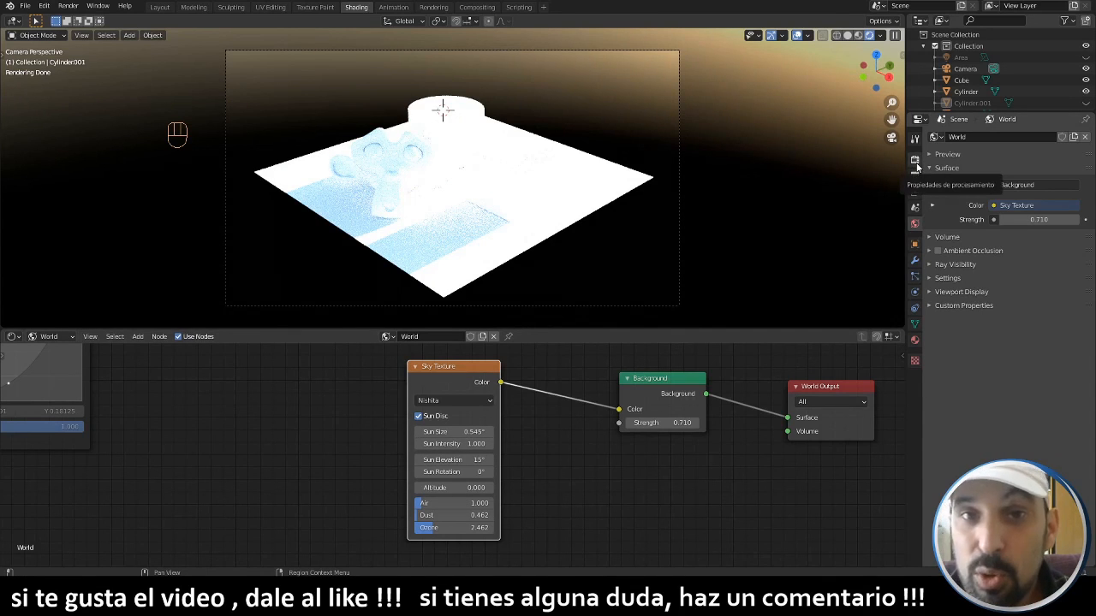
- Try the Background strength at 0.260, and set it to 1.000
{"action": "left_click_drag", "start_coordinate": [662, 423], "coordinate": [629, 423]}
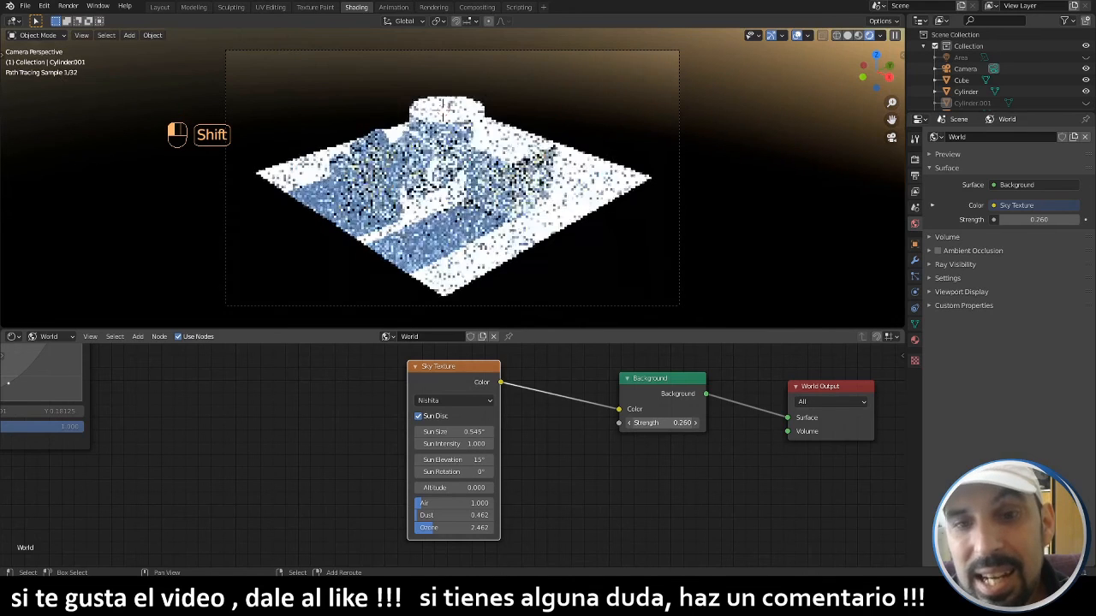
{"action": "left_click", "coordinate": [678, 424]}
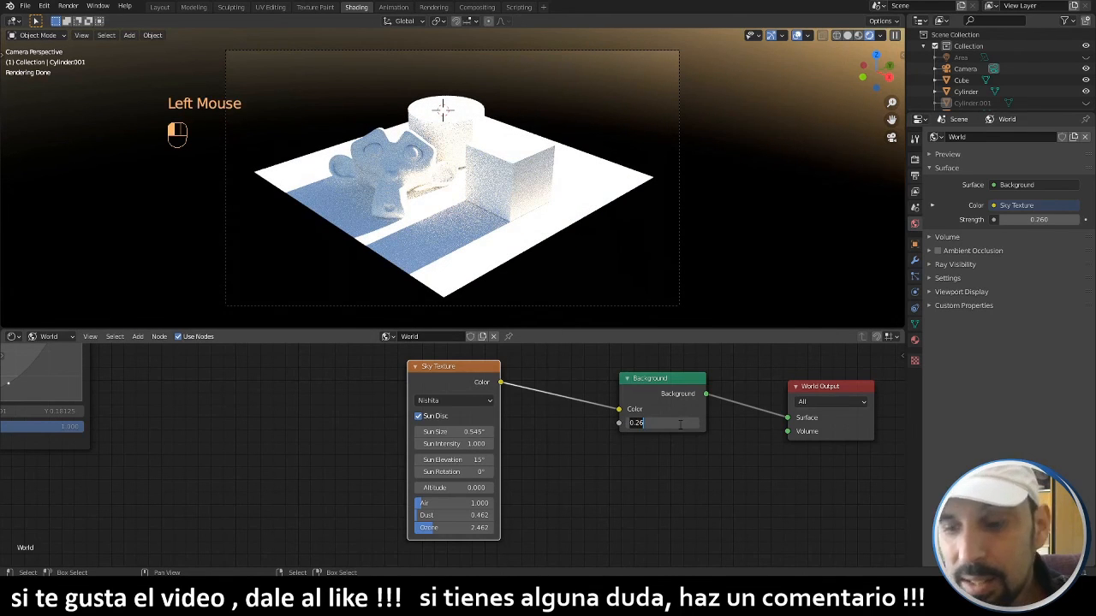
{"action": "type", "text": "1"}
{"action": "key", "text": "Return"}
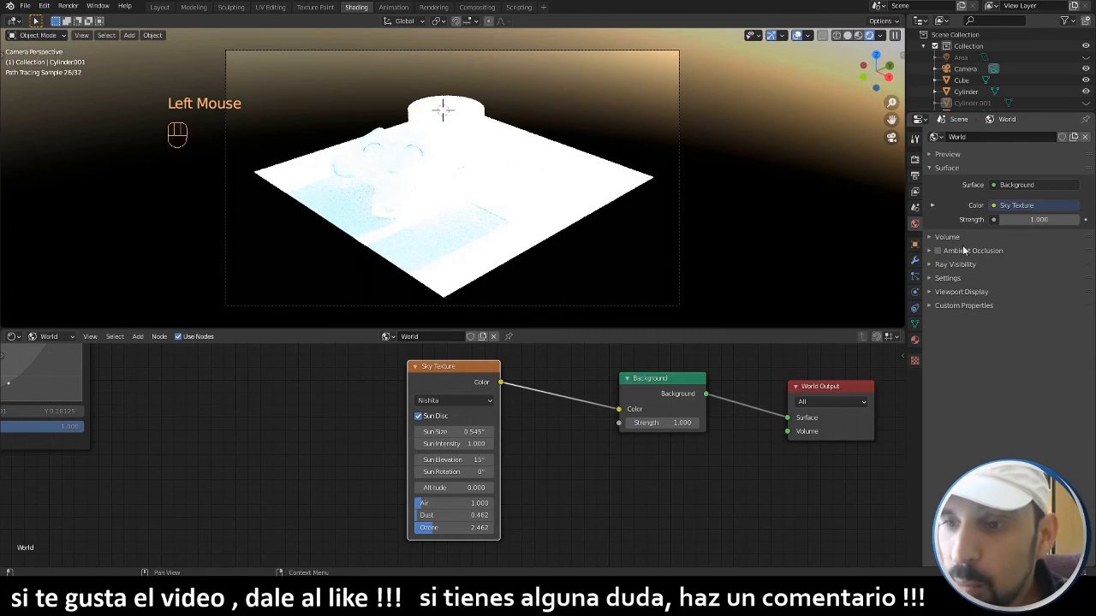
- Lower the Film exposure in the Cycles render settings to 0.12
{"action": "left_click", "coordinate": [915, 163]}
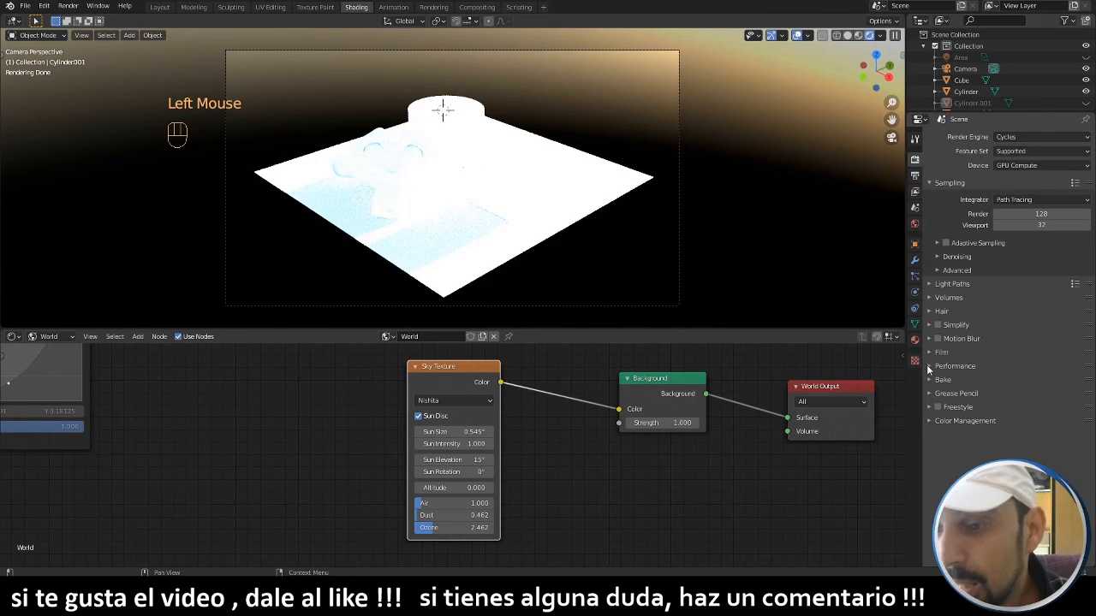
{"action": "left_click", "coordinate": [933, 353]}
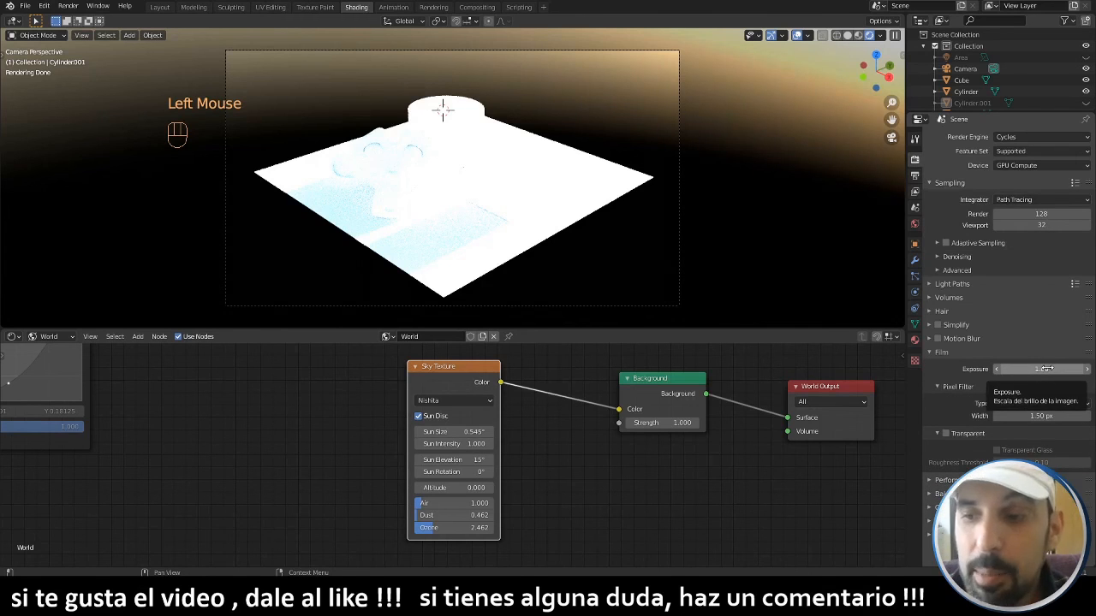
{"action": "left_click_drag", "start_coordinate": [1046, 368], "coordinate": [970, 368], "text": "shift"}
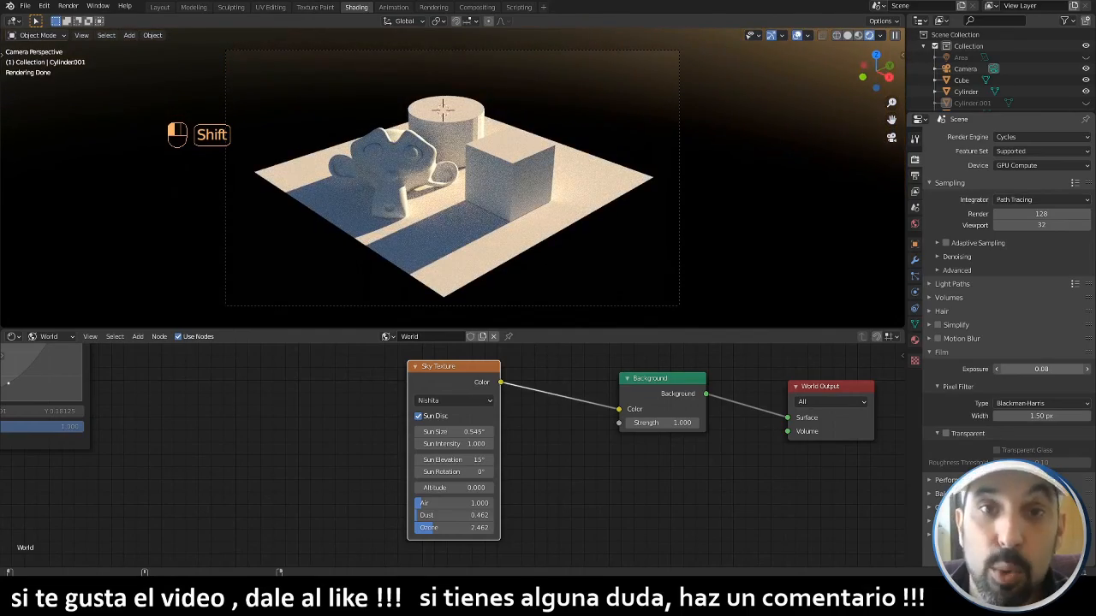
{"action": "left_click_drag", "start_coordinate": [971, 368], "coordinate": [974, 368], "text": "shift"}
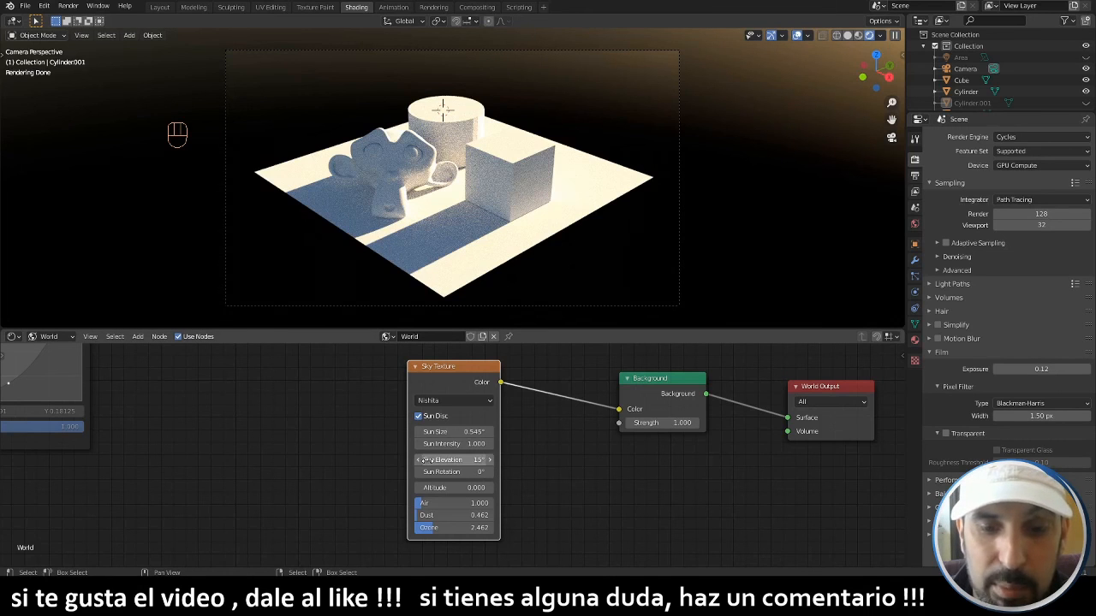
- Set the Sky Texture's Sun Elevation to 38.9° and Sun Rotation to 67°, and reduce the Film exposure to 0.03
{"action": "left_click_drag", "start_coordinate": [441, 472], "coordinate": [464, 460]}
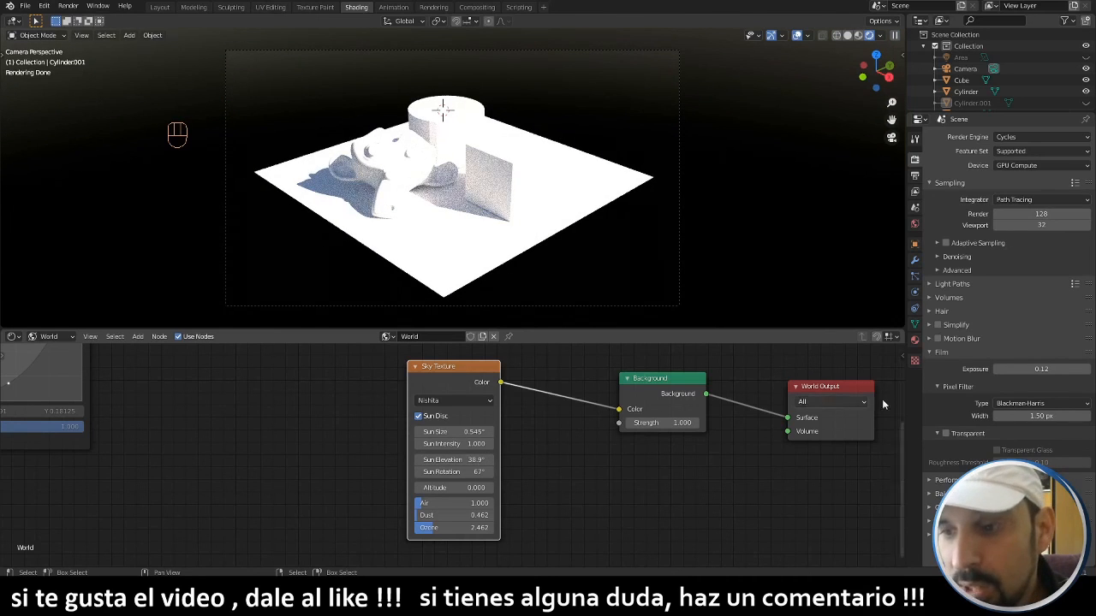
{"action": "mouse_move", "coordinate": [1041, 368]}
{"action": "left_mouse_down", "text": "shift"}
{"action": "mouse_move", "coordinate": [1010, 369]}
{"action": "mouse_move", "coordinate": [1041, 369]}
{"action": "left_mouse_up", "text": "shift"}
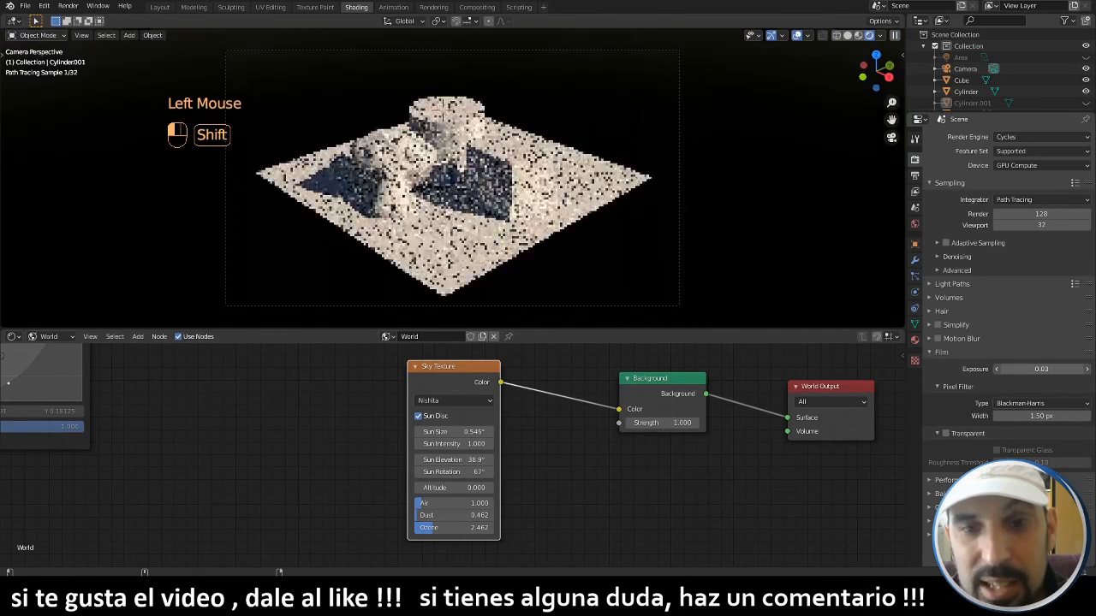
{"action": "middle_click_drag", "start_coordinate": [428, 112], "coordinate": [480, 222]}
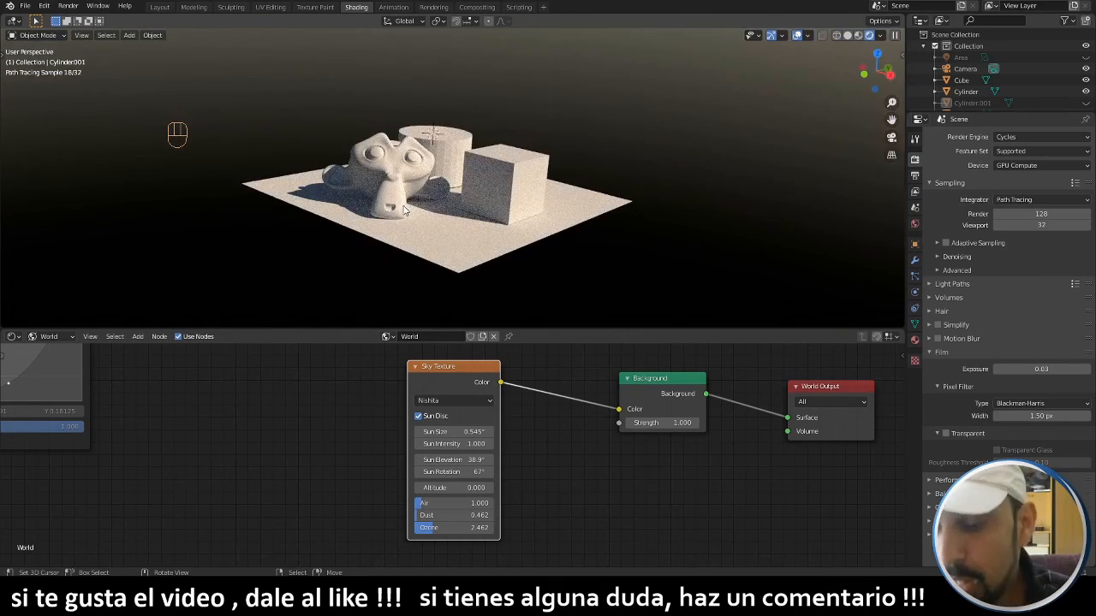
{"action": "key", "text": "KP_0"}
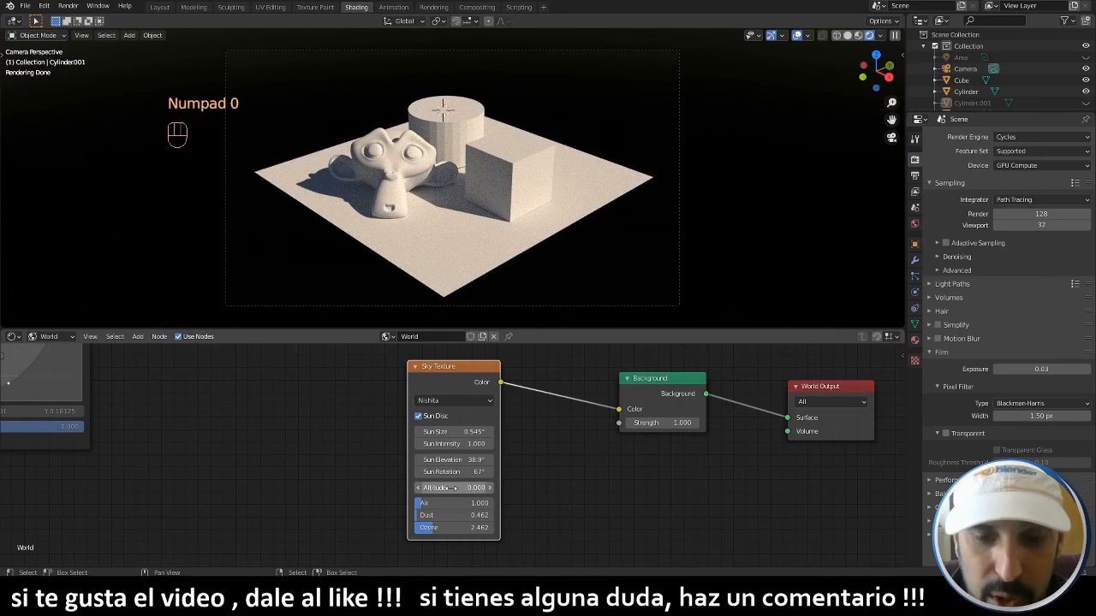
- Try the Sky Texture's Altitude at 18.800, check the sky around the scene, and set the Altitude to 6.500
{"action": "middle_click_drag", "start_coordinate": [497, 285], "coordinate": [466, 248]}
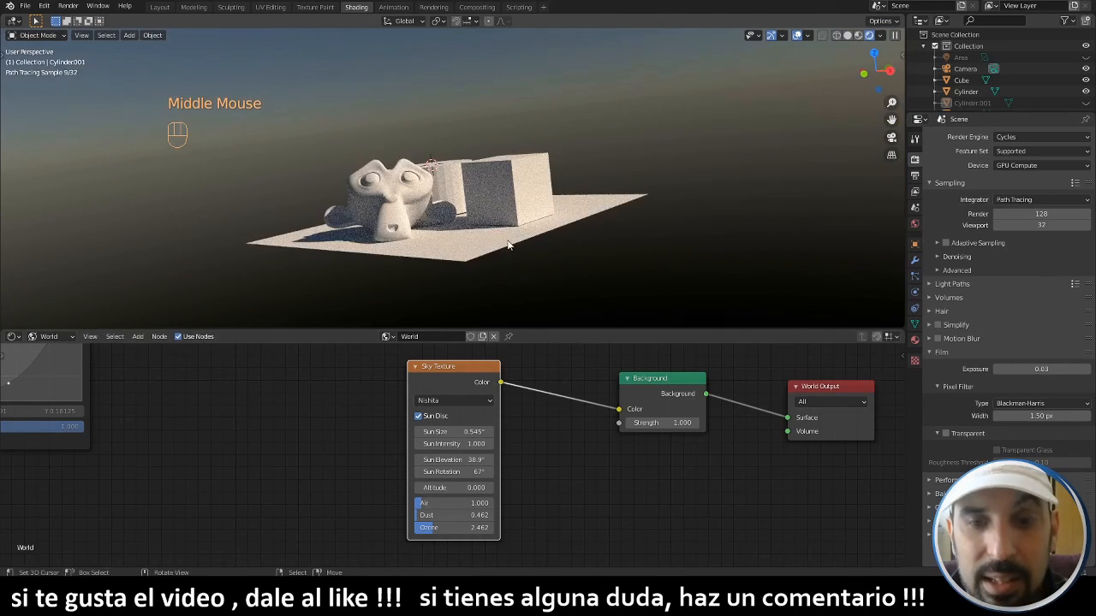
{"action": "left_click", "coordinate": [443, 488]}
{"action": "mouse_move", "coordinate": [443, 488]}
{"action": "left_mouse_down"}
{"action": "mouse_move", "coordinate": [482, 488]}
{"action": "mouse_move", "coordinate": [455, 487]}
{"action": "left_mouse_up"}
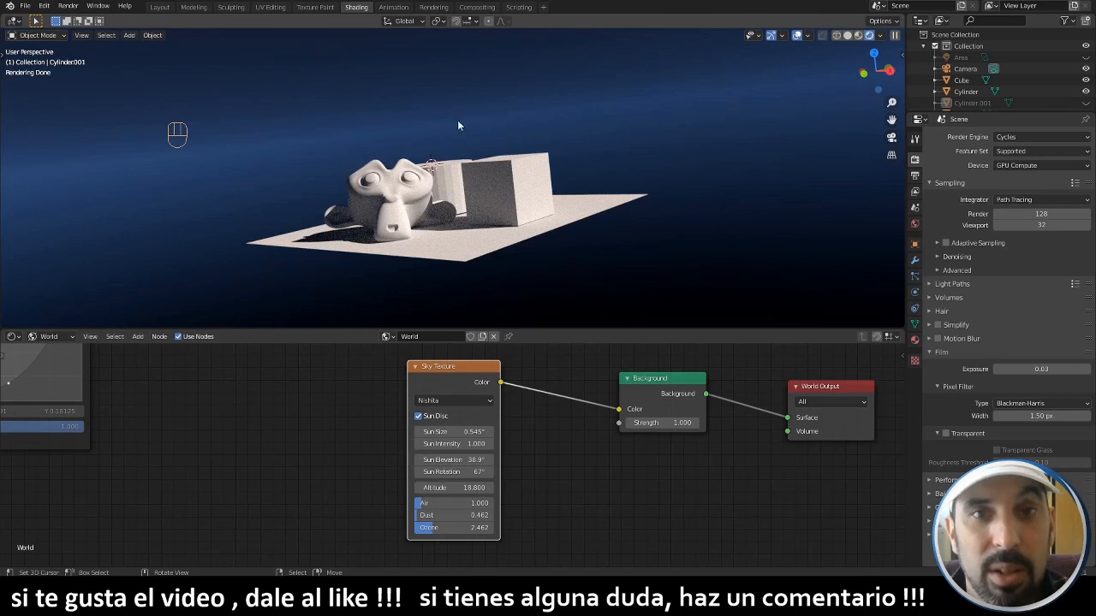
{"action": "middle_click_drag", "start_coordinate": [457, 126], "coordinate": [514, 133]}
{"action": "key", "text": "KP_0"}
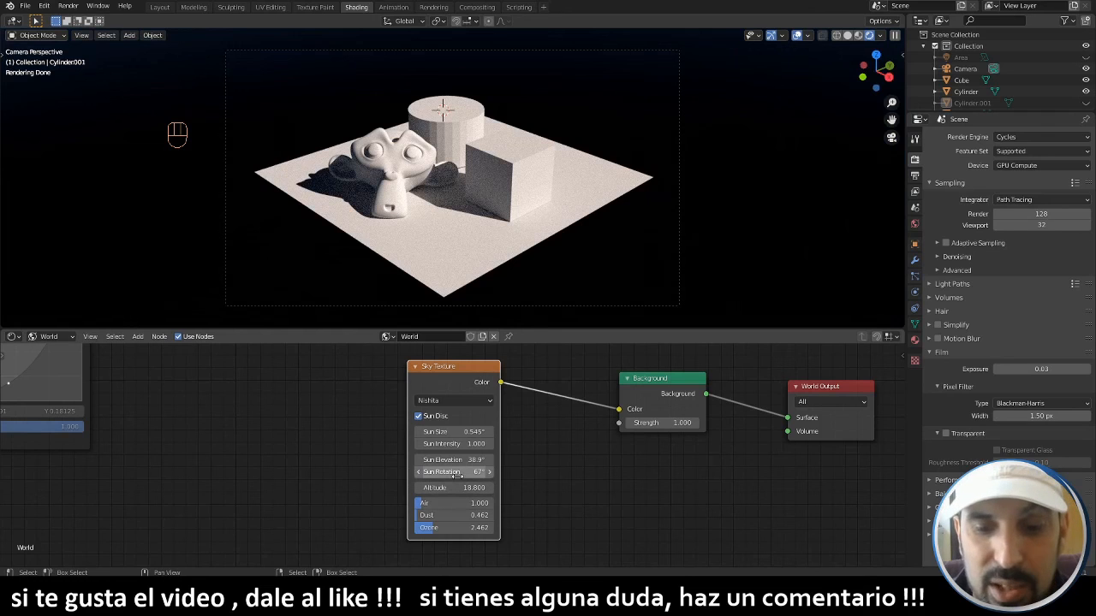
{"action": "left_click", "coordinate": [463, 475]}
{"action": "left_click_drag", "start_coordinate": [454, 487], "coordinate": [432, 487]}
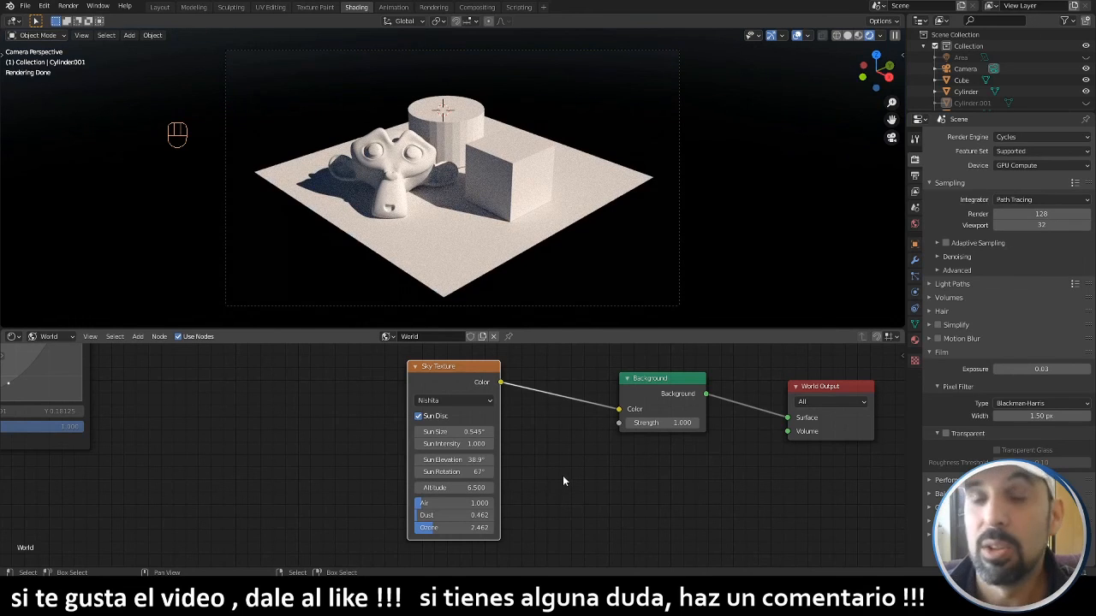